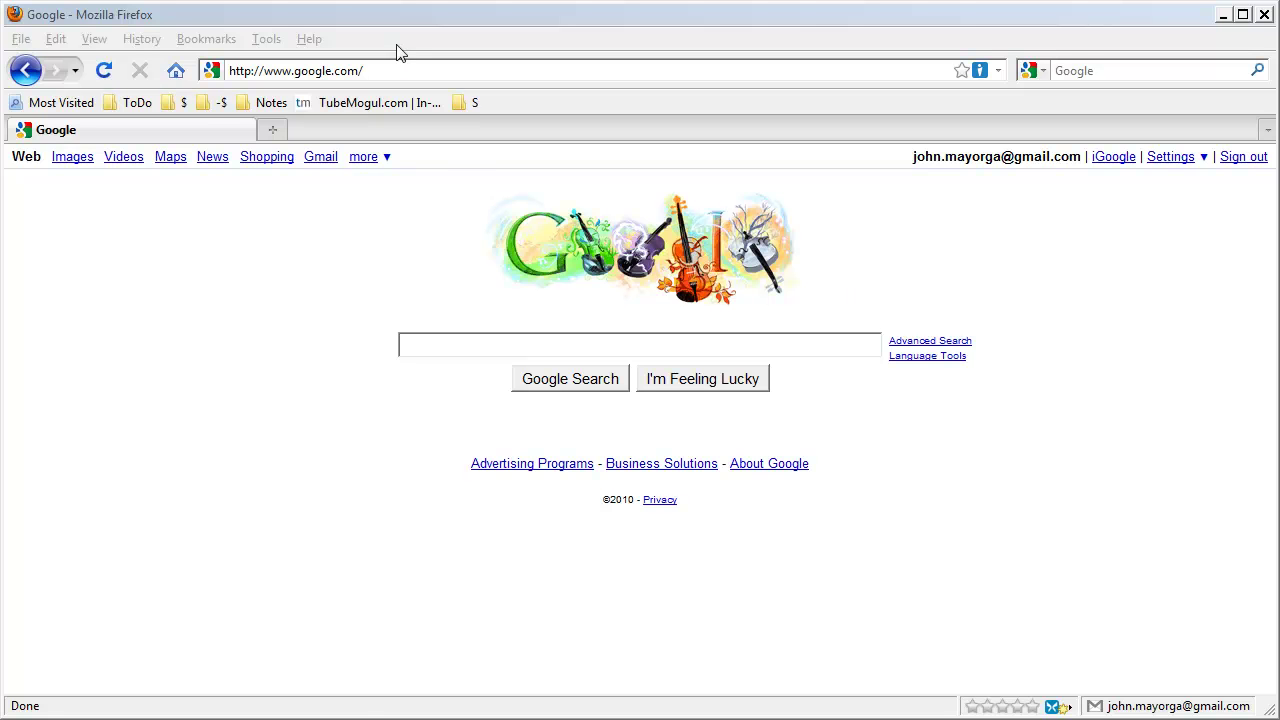
# Open Firefox's Add-ons manager on the Get Add-ons page.
pyautogui.click(283, 20)
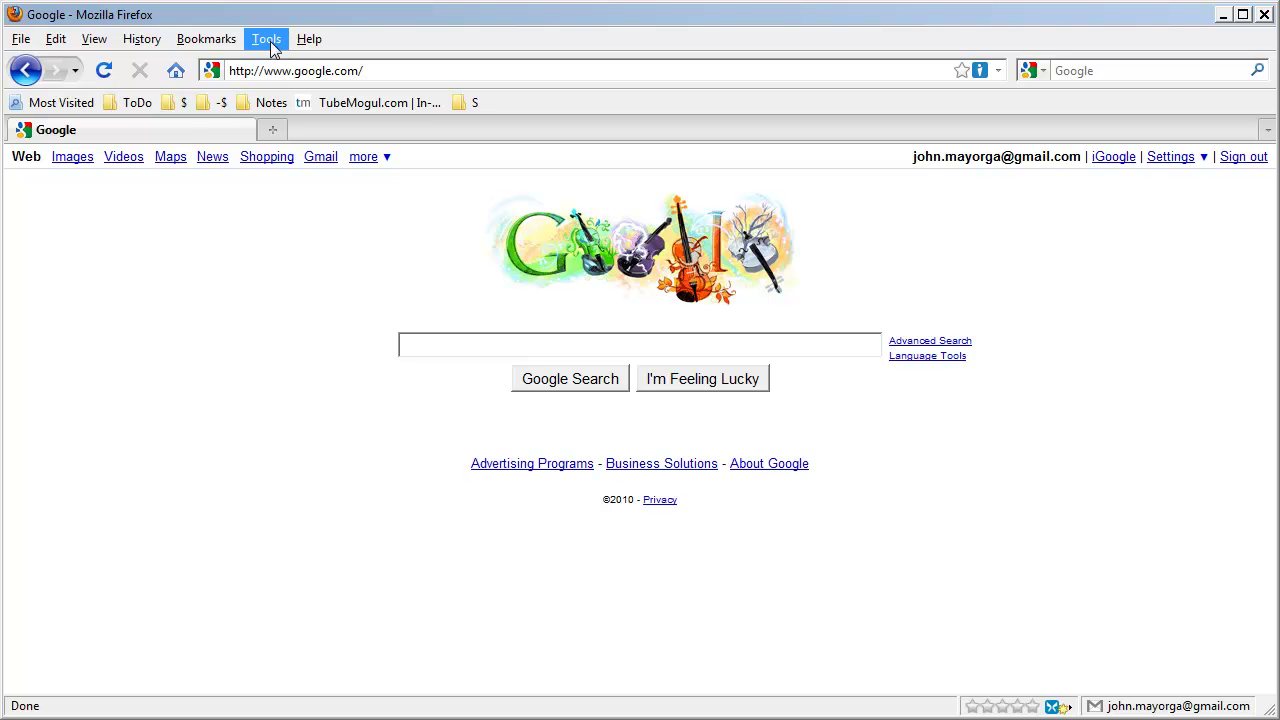
pyautogui.click(268, 40)
pyautogui.click(289, 112)
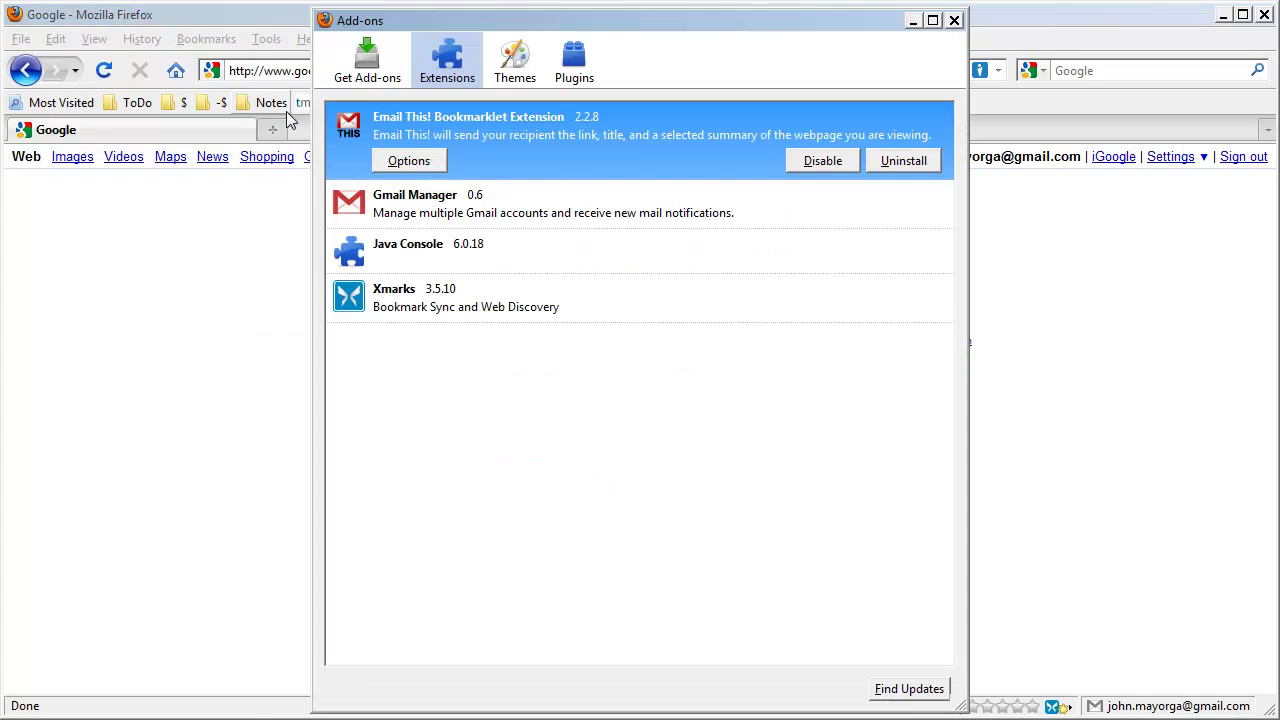
pyautogui.click(365, 58)
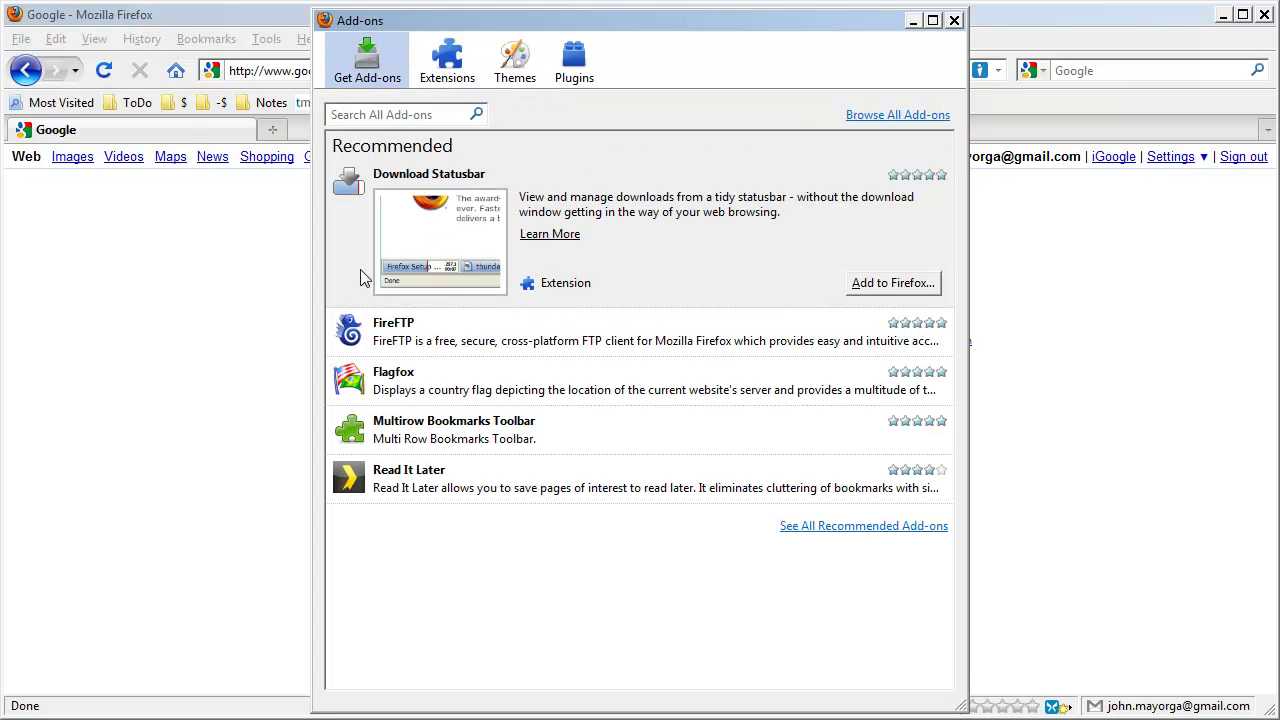
# Search add-ons for 'fireftp' and start installing the FireFTP extension.
pyautogui.click(388, 342)
pyautogui.click(424, 113)
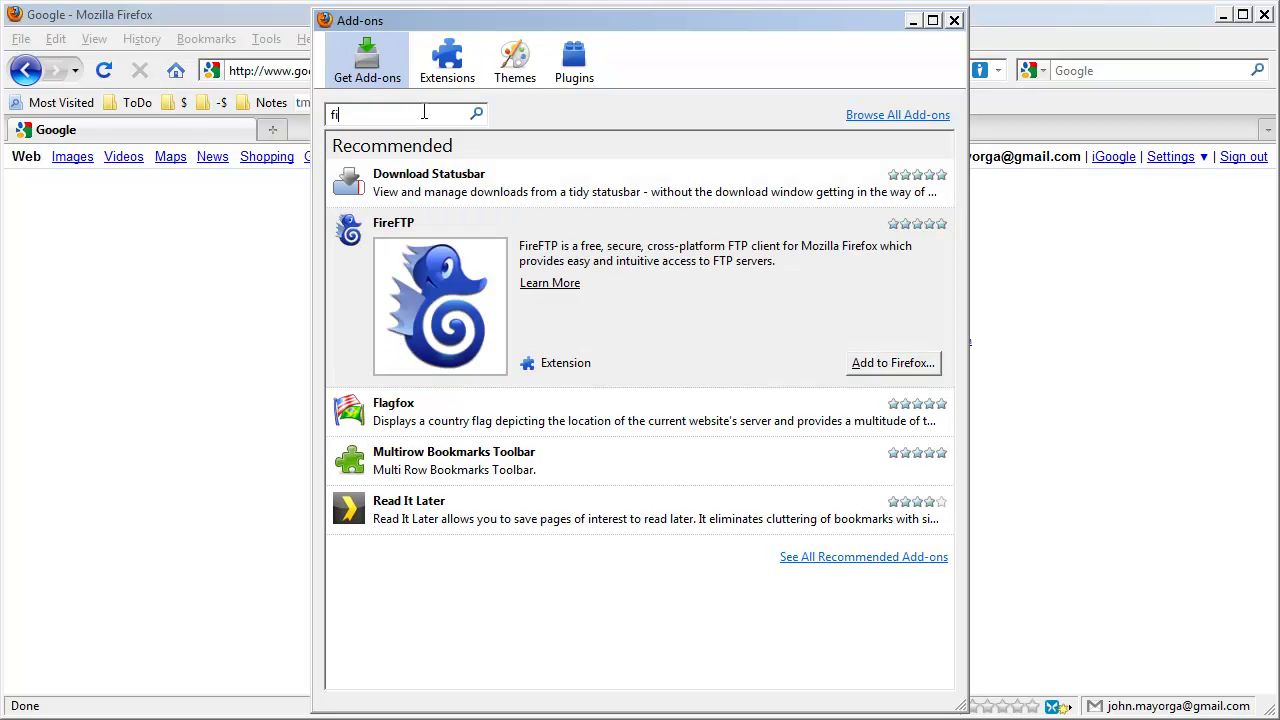
pyautogui.press('Return')
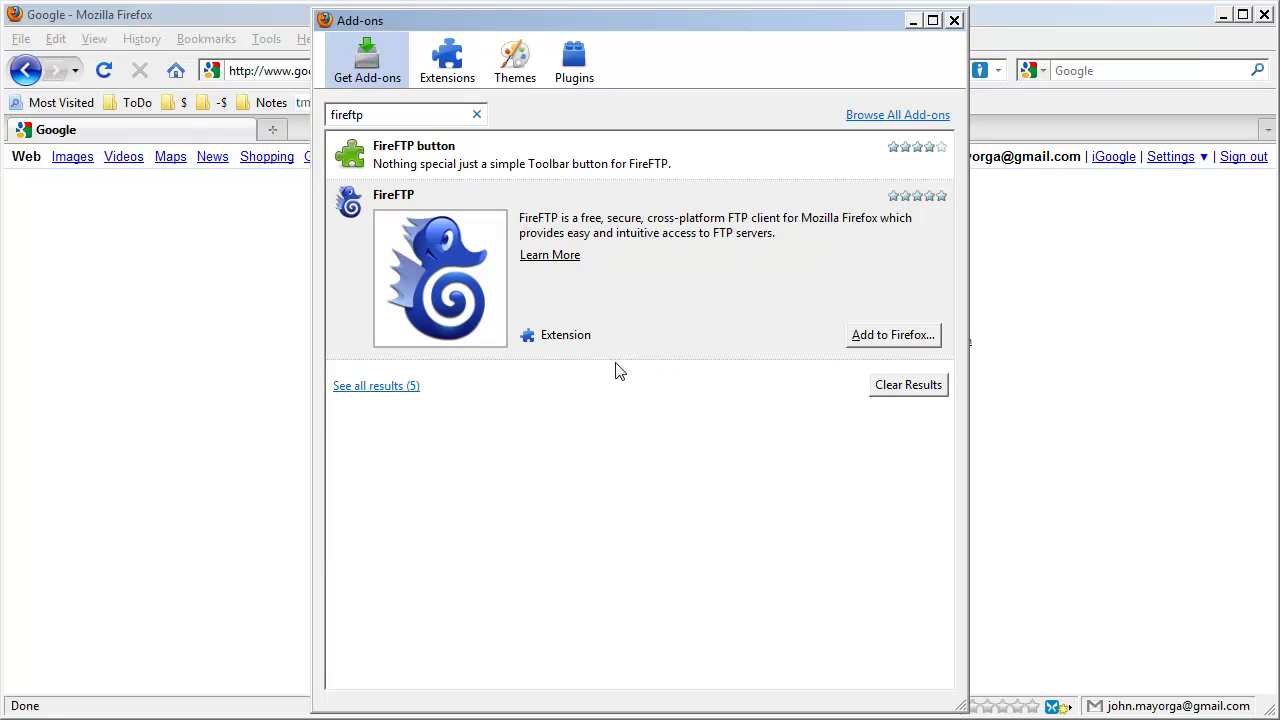
pyautogui.click(878, 342)
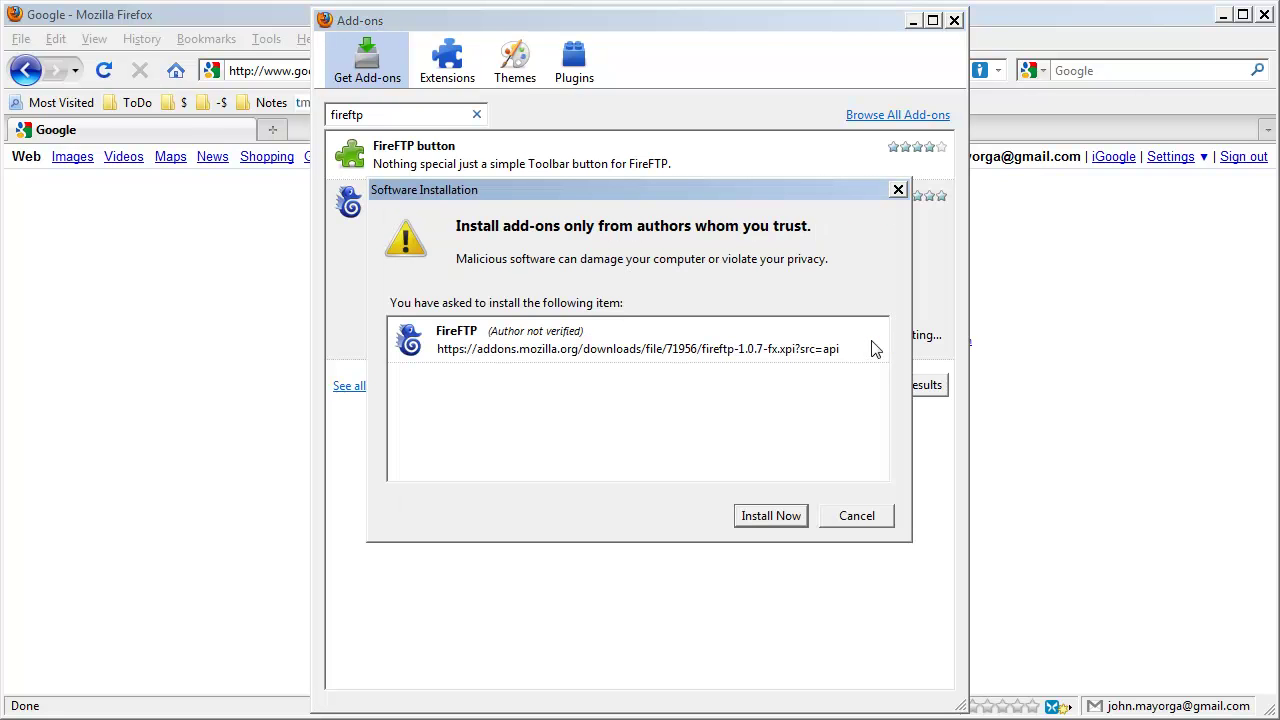
# Confirm the FireFTP install and restart Firefox so FireFTP 1.0.7 is listed.
pyautogui.click(778, 516)
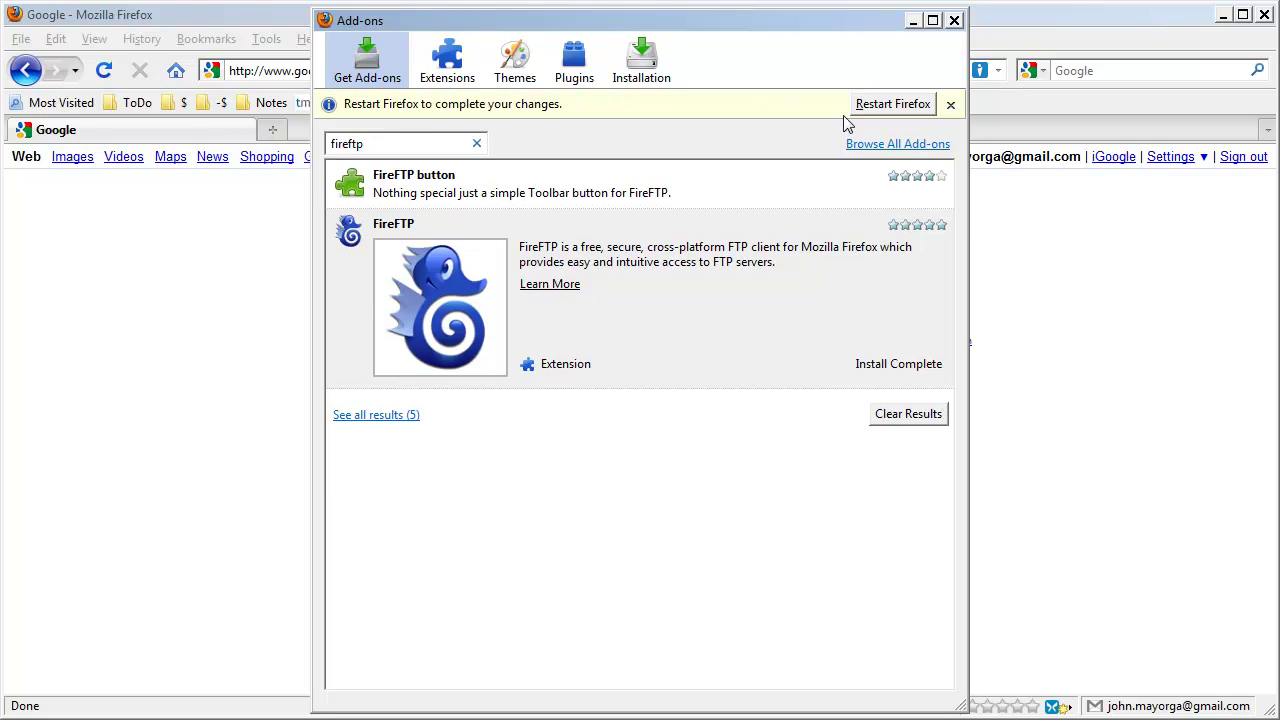
pyautogui.click(895, 112)
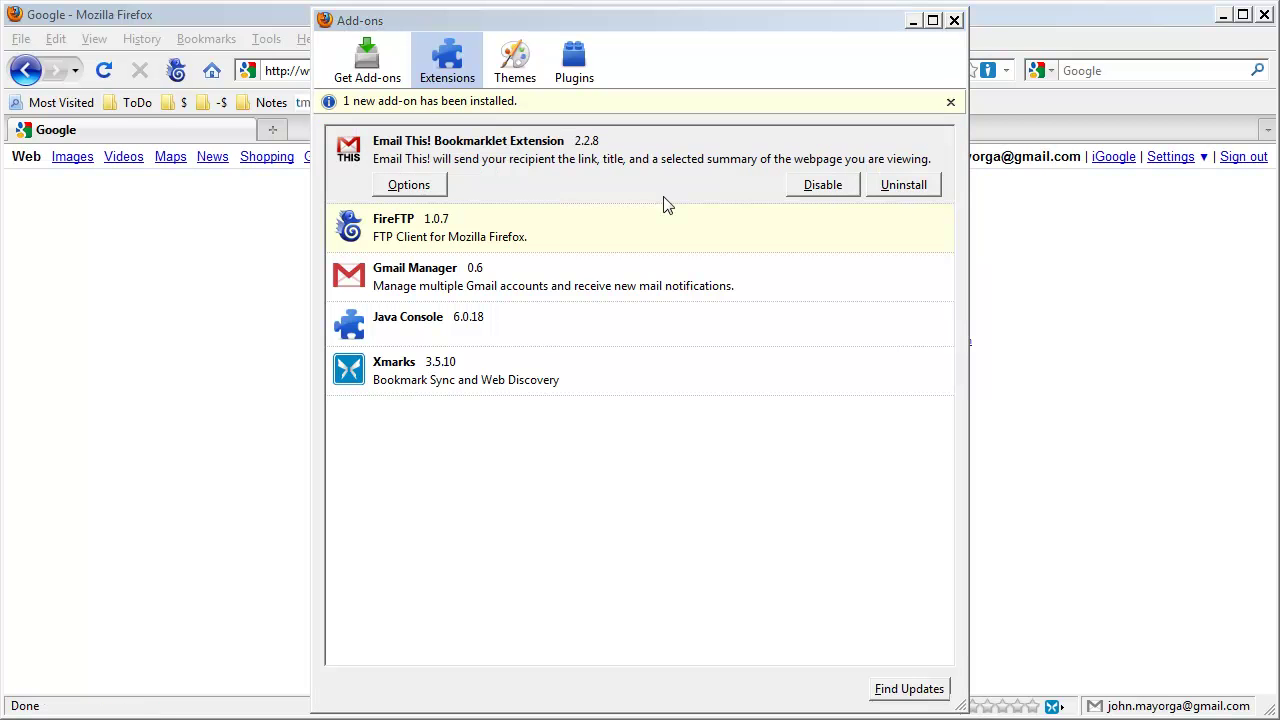
# Look over FireFTP's Options dialog without changes, then close it and the Add-ons manager.
pyautogui.click(554, 249)
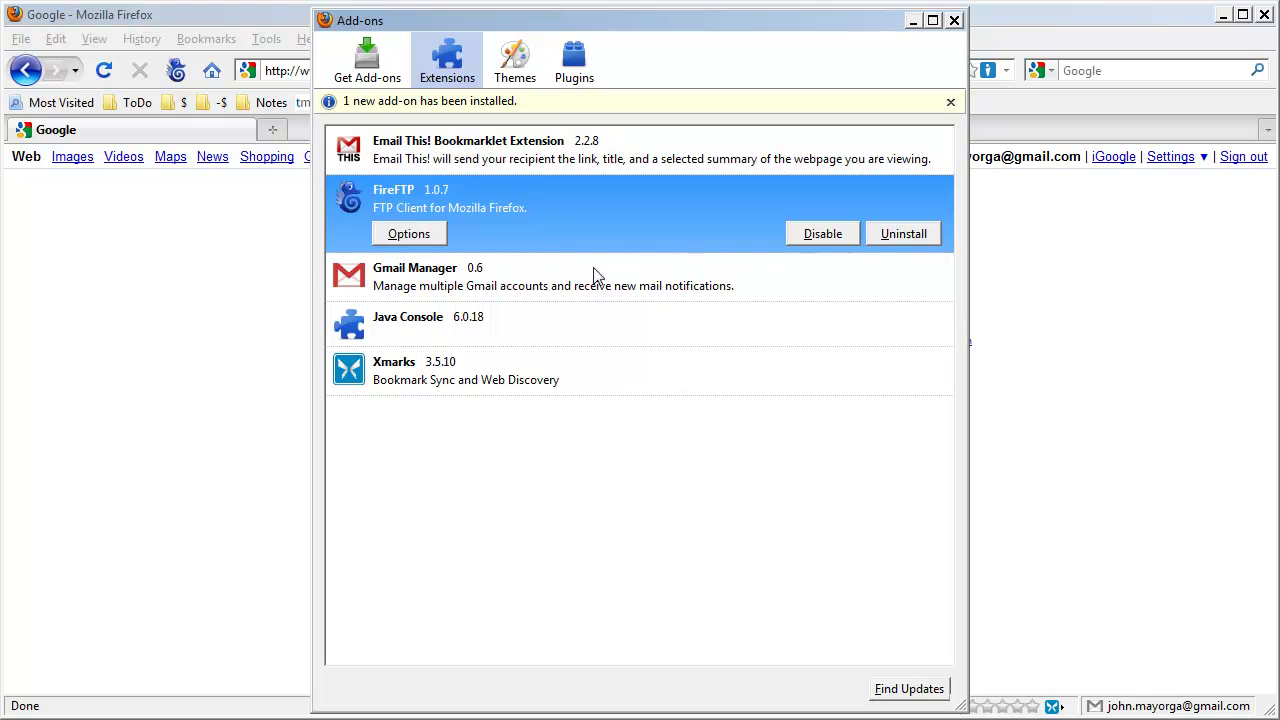
pyautogui.click(436, 240)
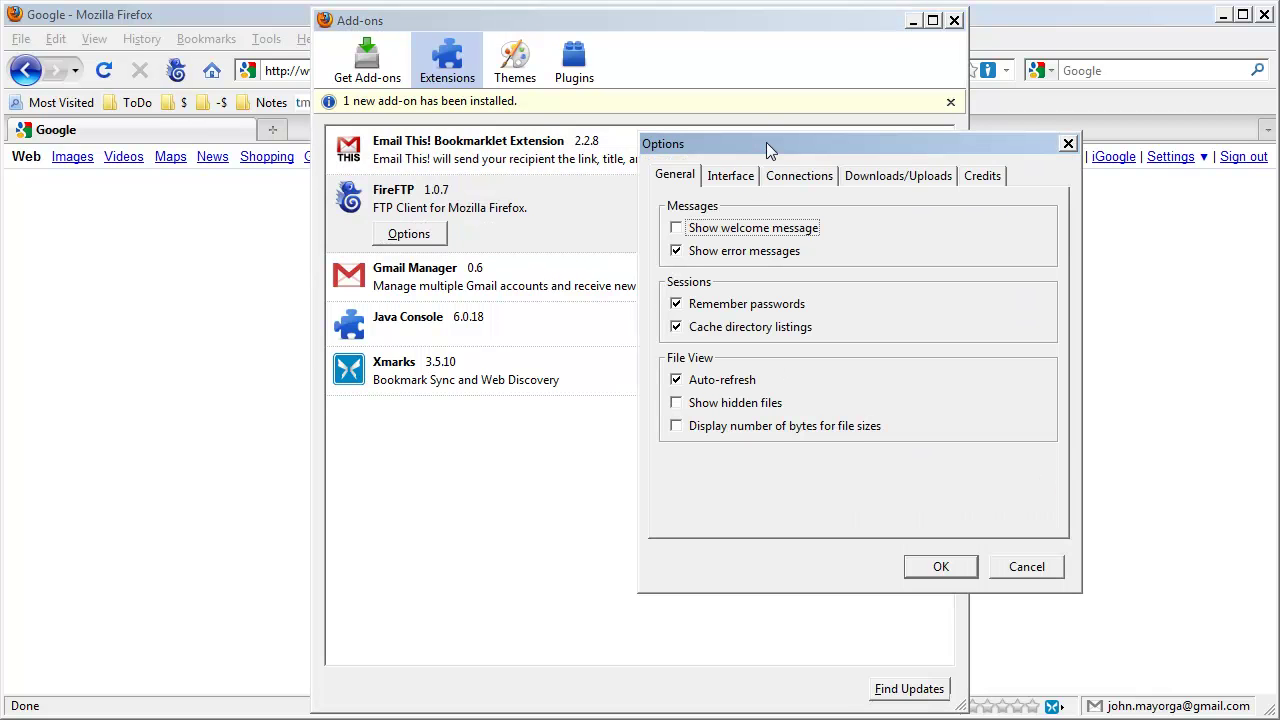
pyautogui.moveTo(766, 142); pyautogui.dragTo(593, 164)
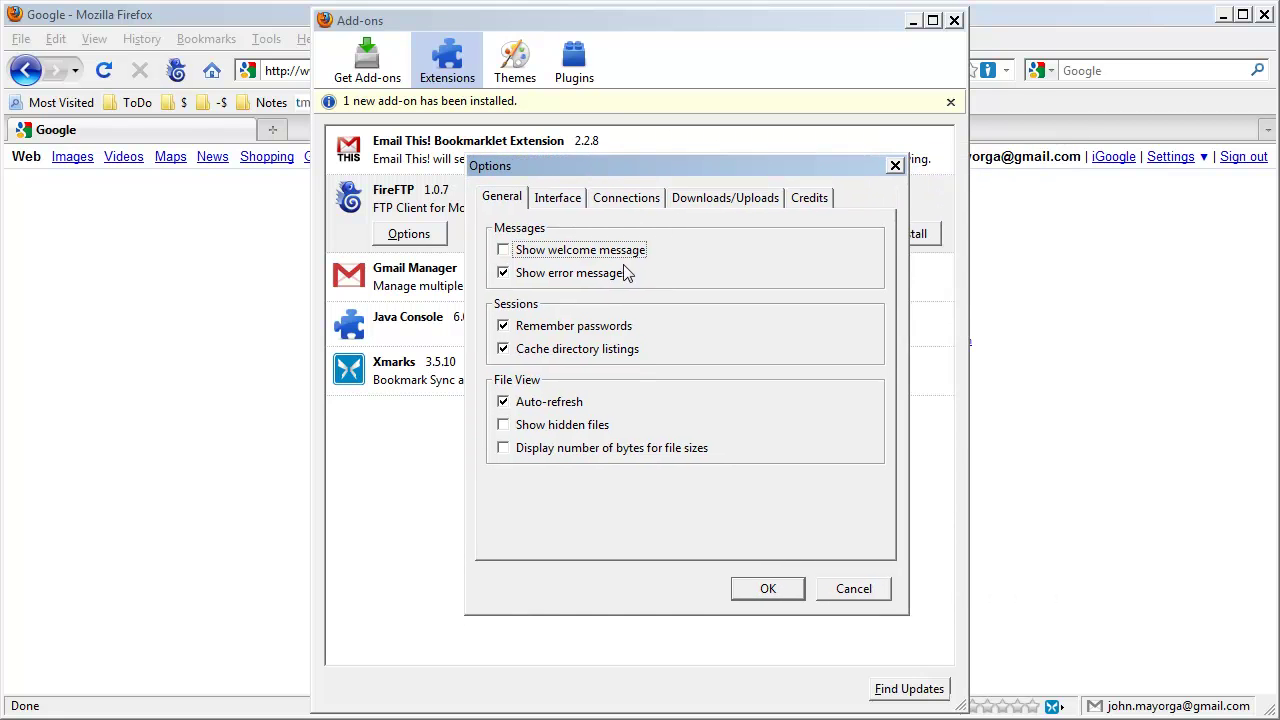
pyautogui.click(799, 591)
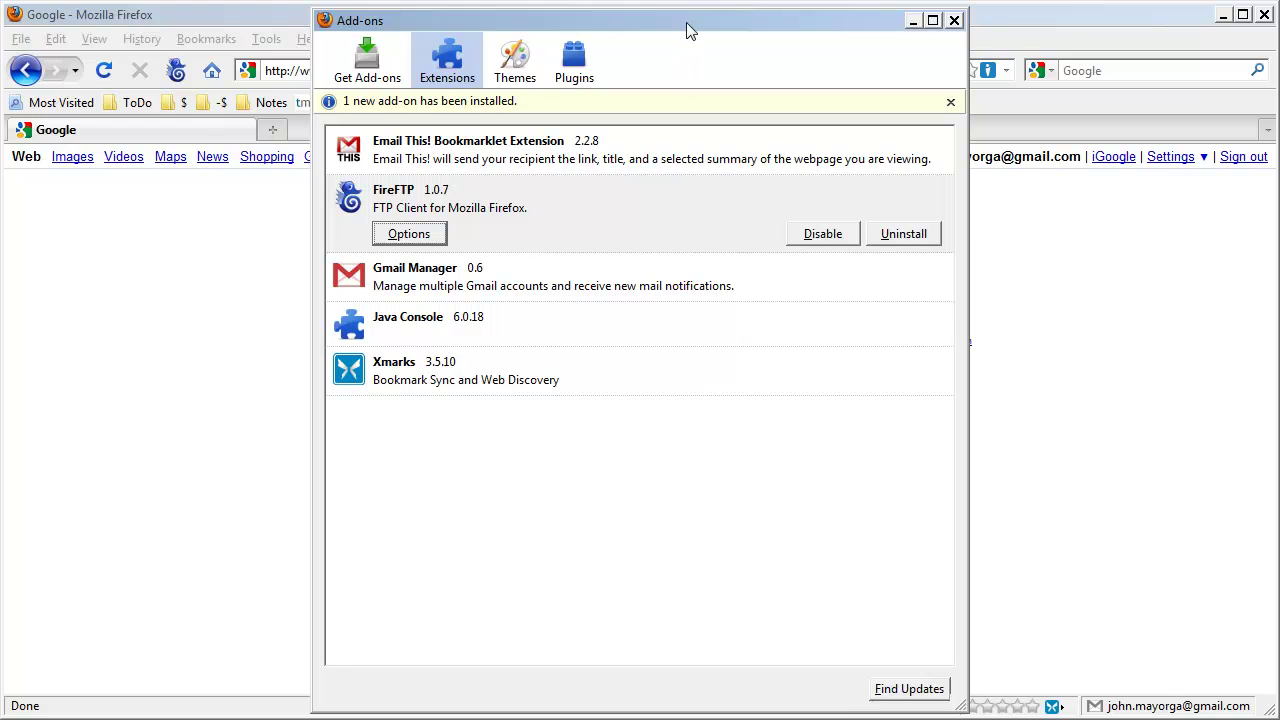
pyautogui.moveTo(686, 29); pyautogui.dragTo(683, 43)
pyautogui.click(950, 35)
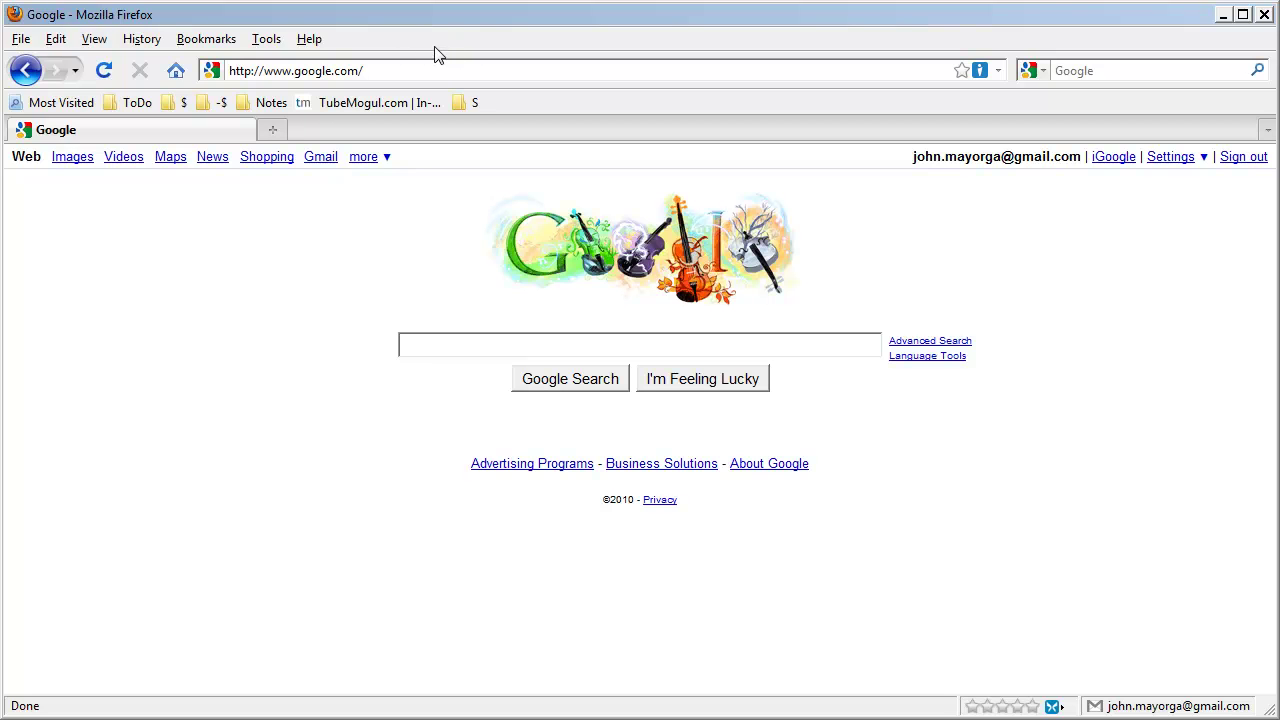
# Customize the toolbars by dragging the FireFTP icon onto the navigation toolbar.
pyautogui.rightClick(184, 79)
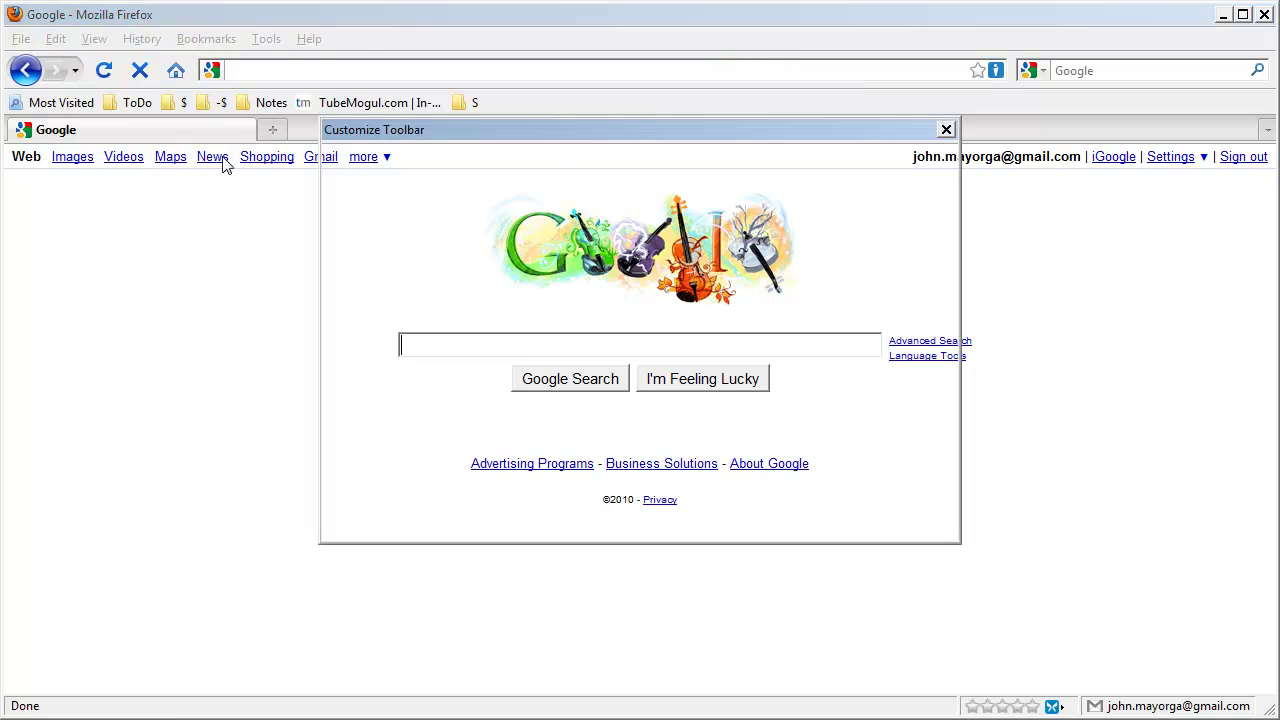
pyautogui.click(224, 157)
pyautogui.click(928, 432)
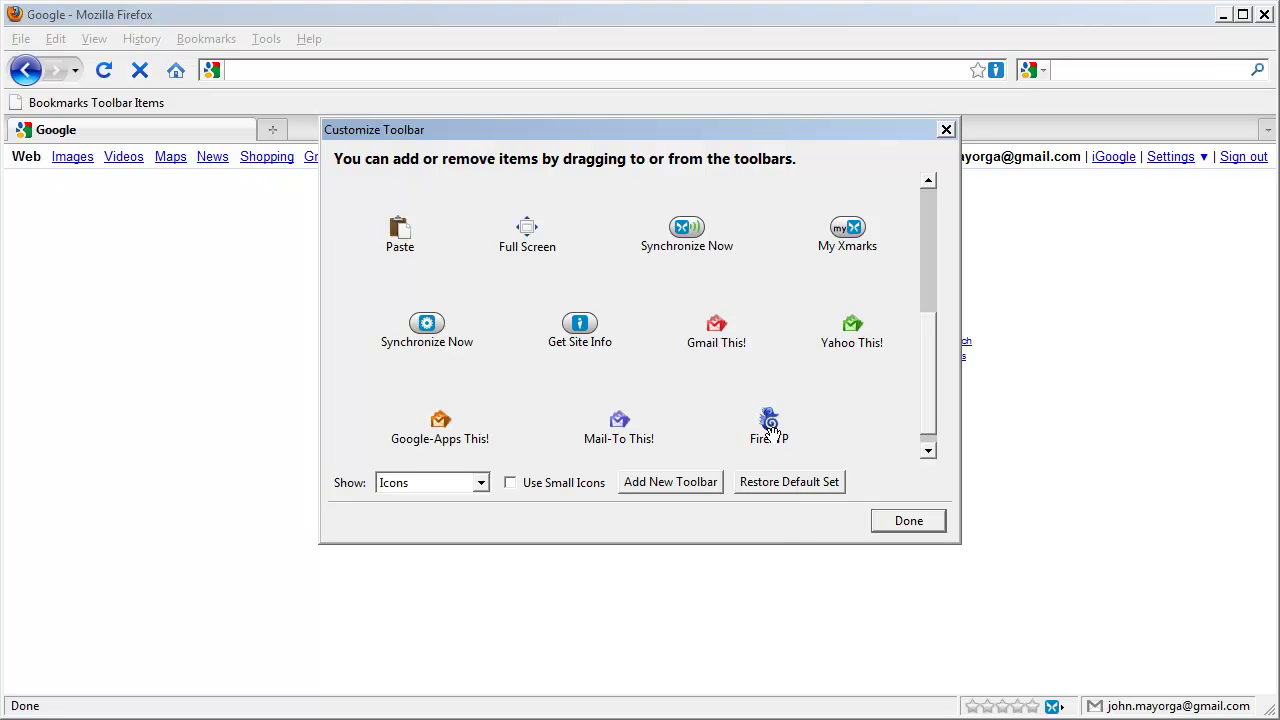
pyautogui.moveTo(769, 427); pyautogui.dragTo(157, 75)
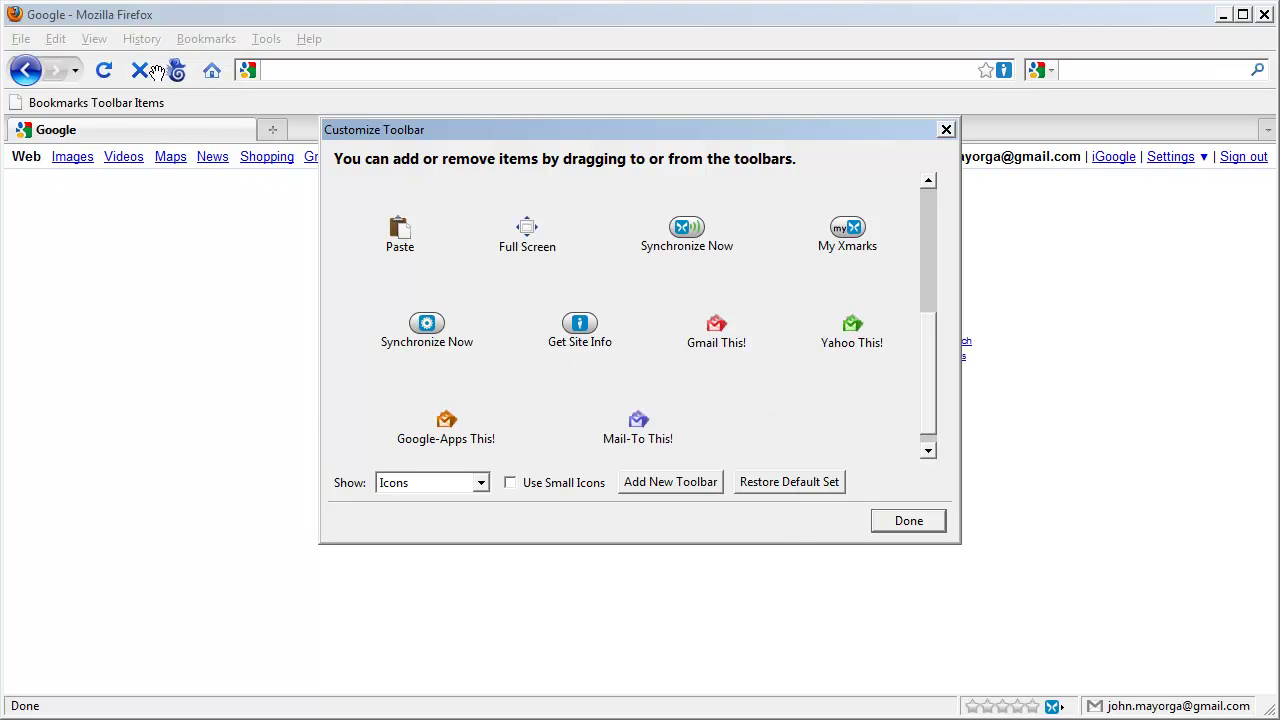
pyautogui.click(946, 131)
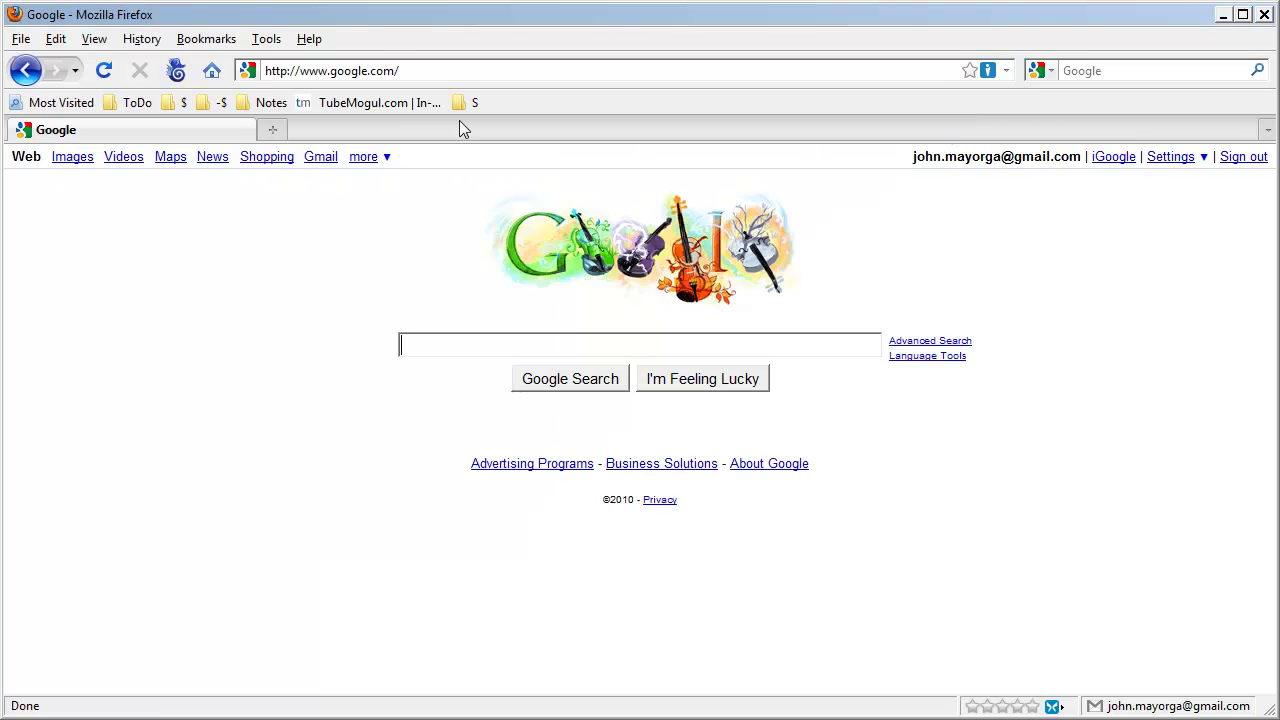
# Launch FireFTP and open the saved account's editor, reviewing its name, login and password fields.
pyautogui.click(177, 72)
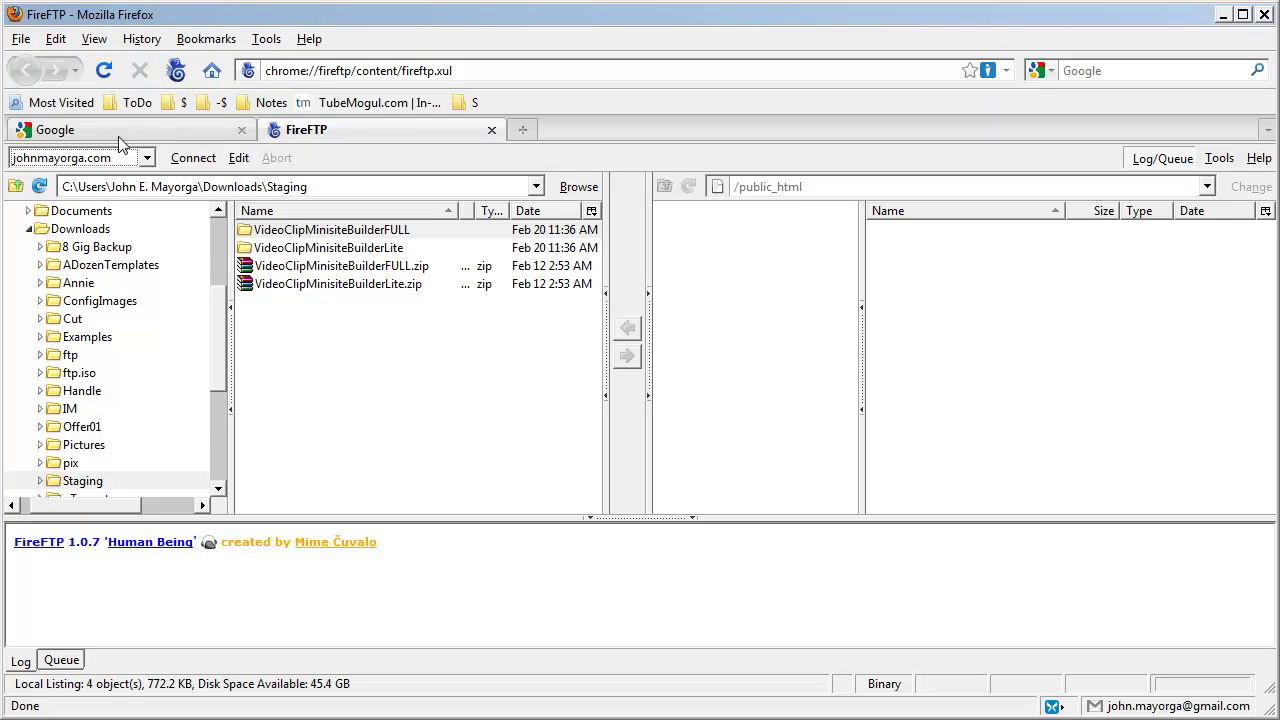
pyautogui.click(239, 159)
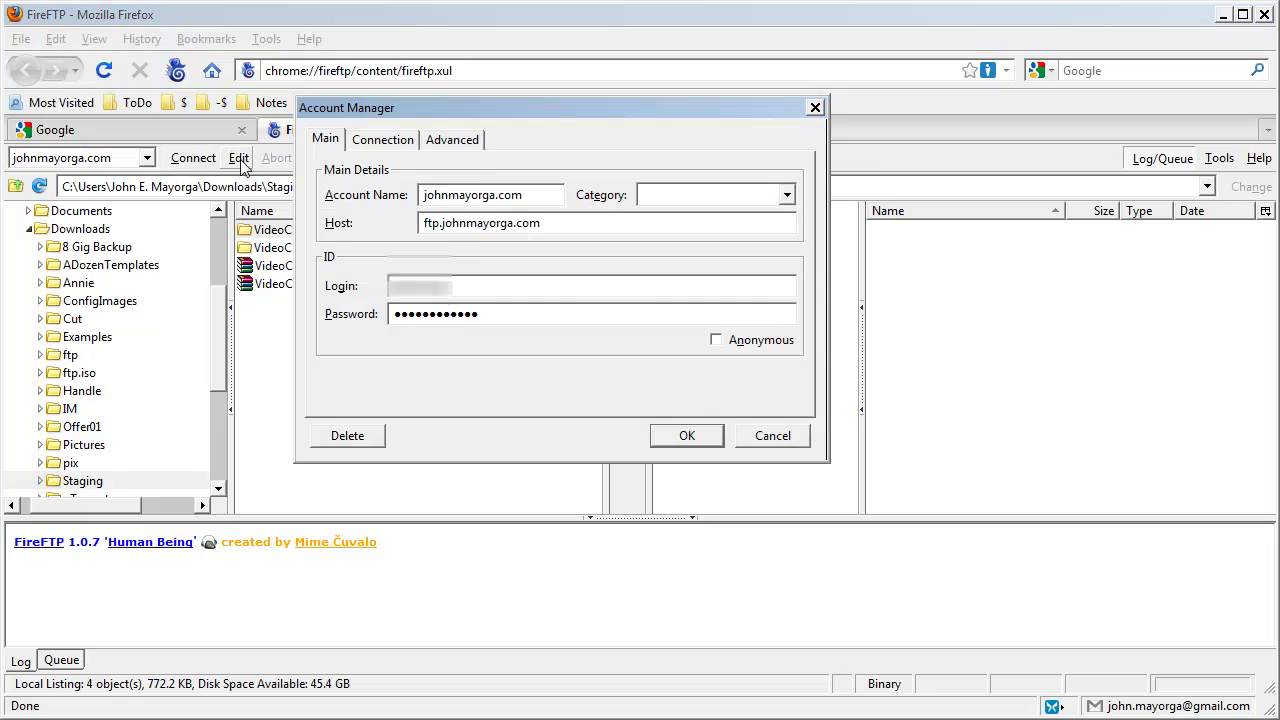
pyautogui.moveTo(434, 112); pyautogui.dragTo(431, 80)
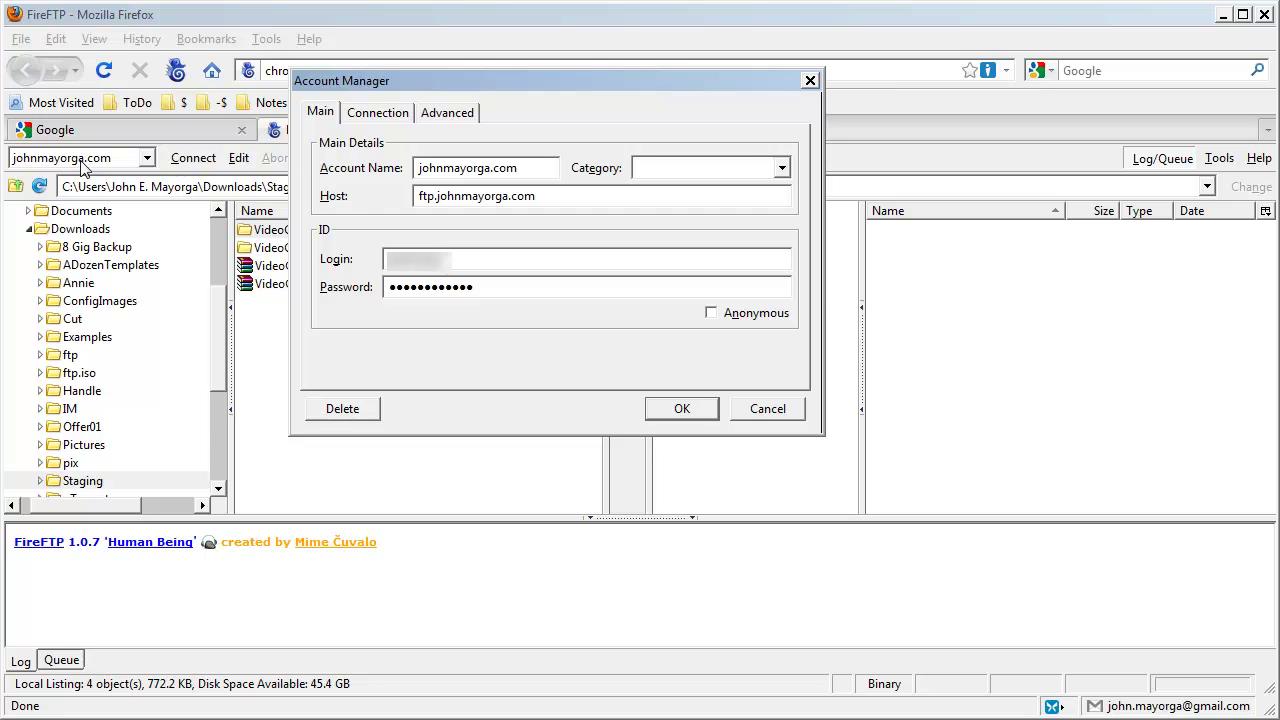
pyautogui.click(553, 172)
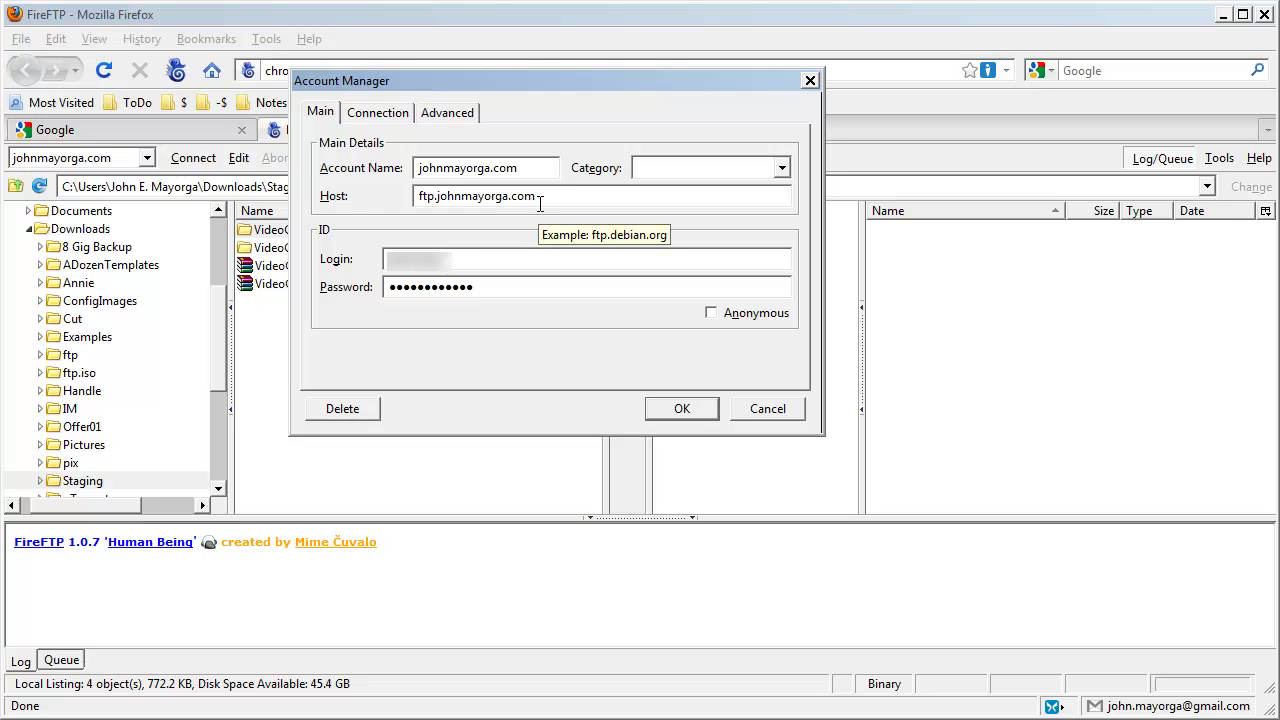
pyautogui.click(459, 259)
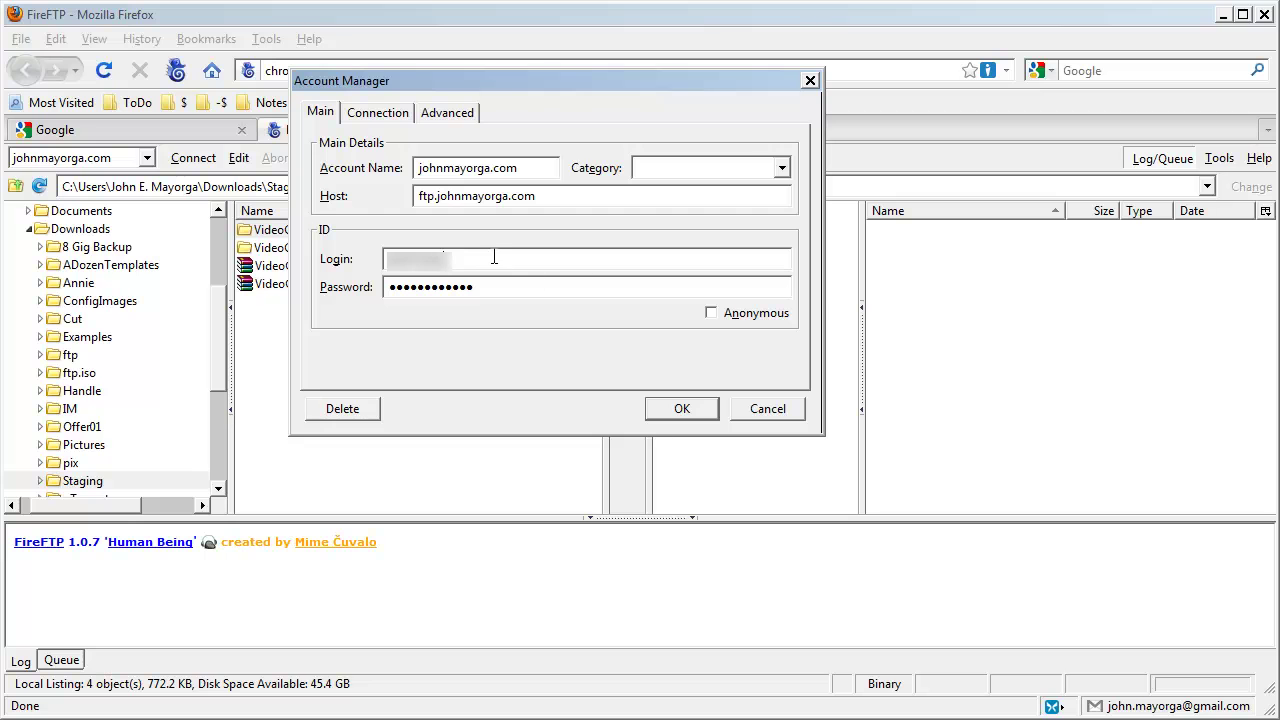
pyautogui.click(509, 287)
# Review the Connection tab's passive mode, port 21 and /public_html remote folder, then cancel.
pyautogui.click(379, 115)
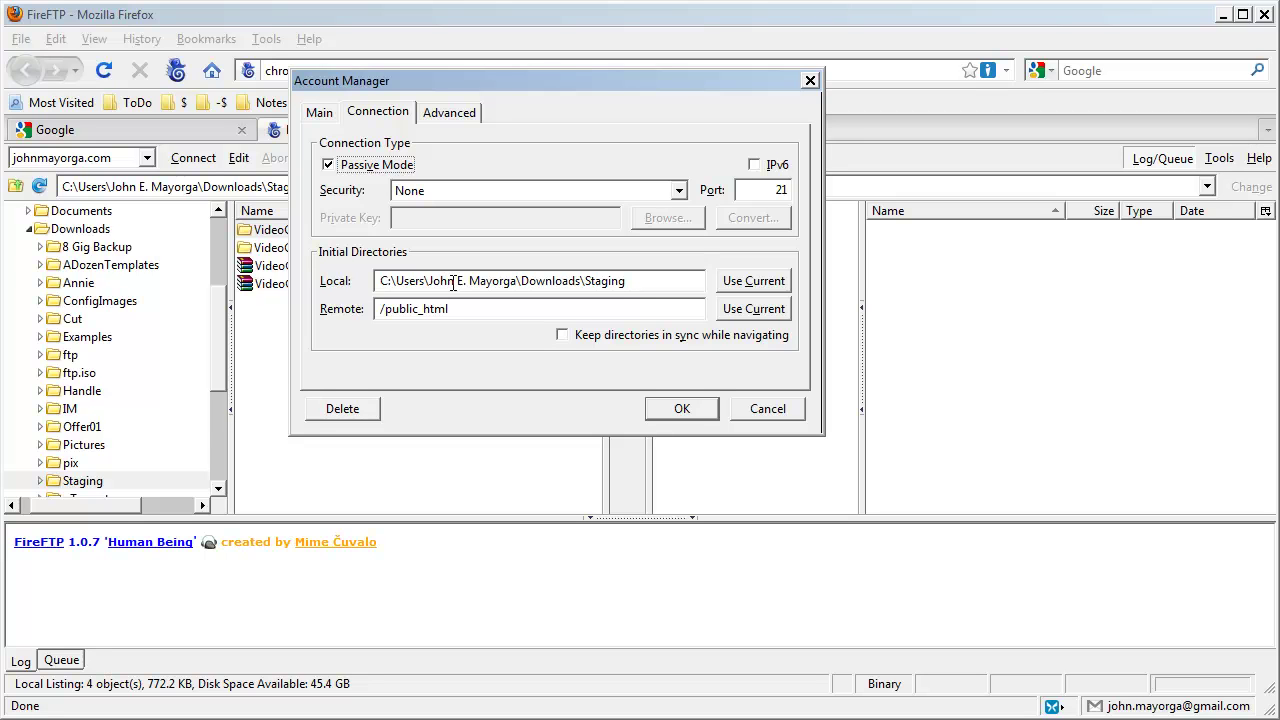
pyautogui.click(644, 283)
pyautogui.moveTo(505, 89); pyautogui.dragTo(535, 89)
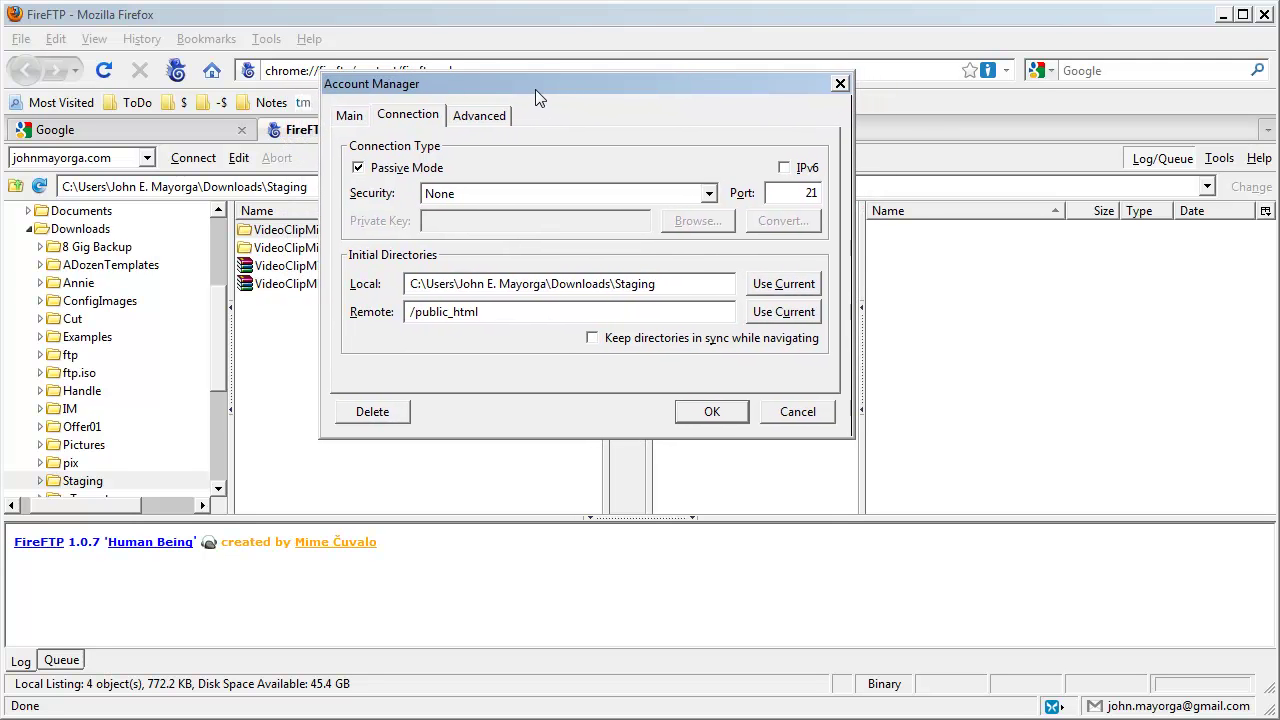
pyautogui.click(416, 312)
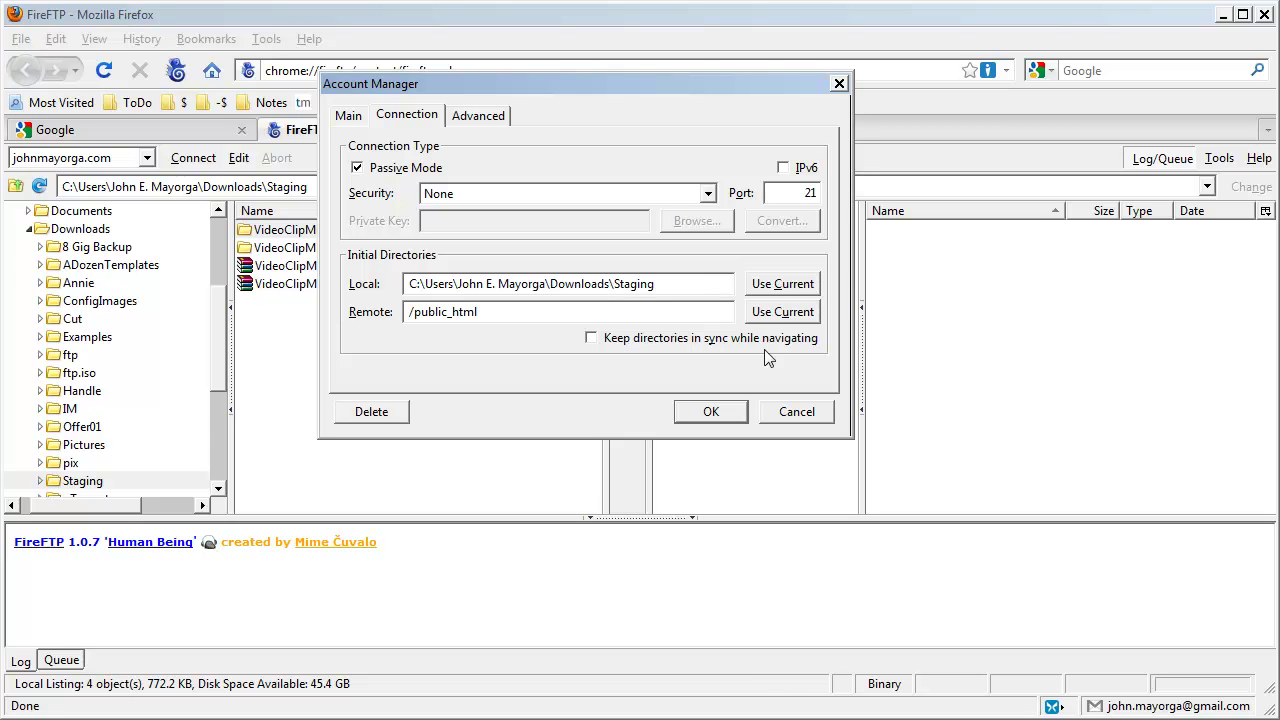
pyautogui.click(780, 286)
pyautogui.click(779, 311)
pyautogui.click(779, 286)
pyautogui.click(790, 416)
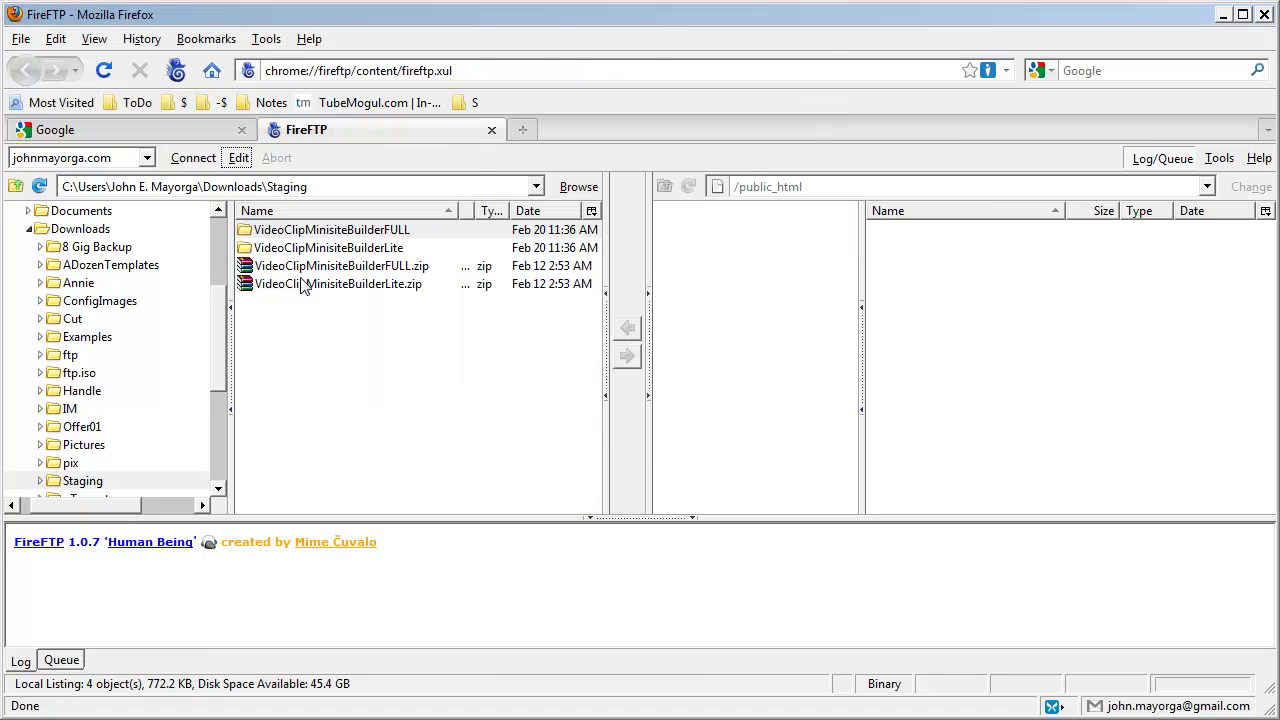
# Open a local folder, try setting the starting local folder to current, then discard the change.
pyautogui.click(251, 232)
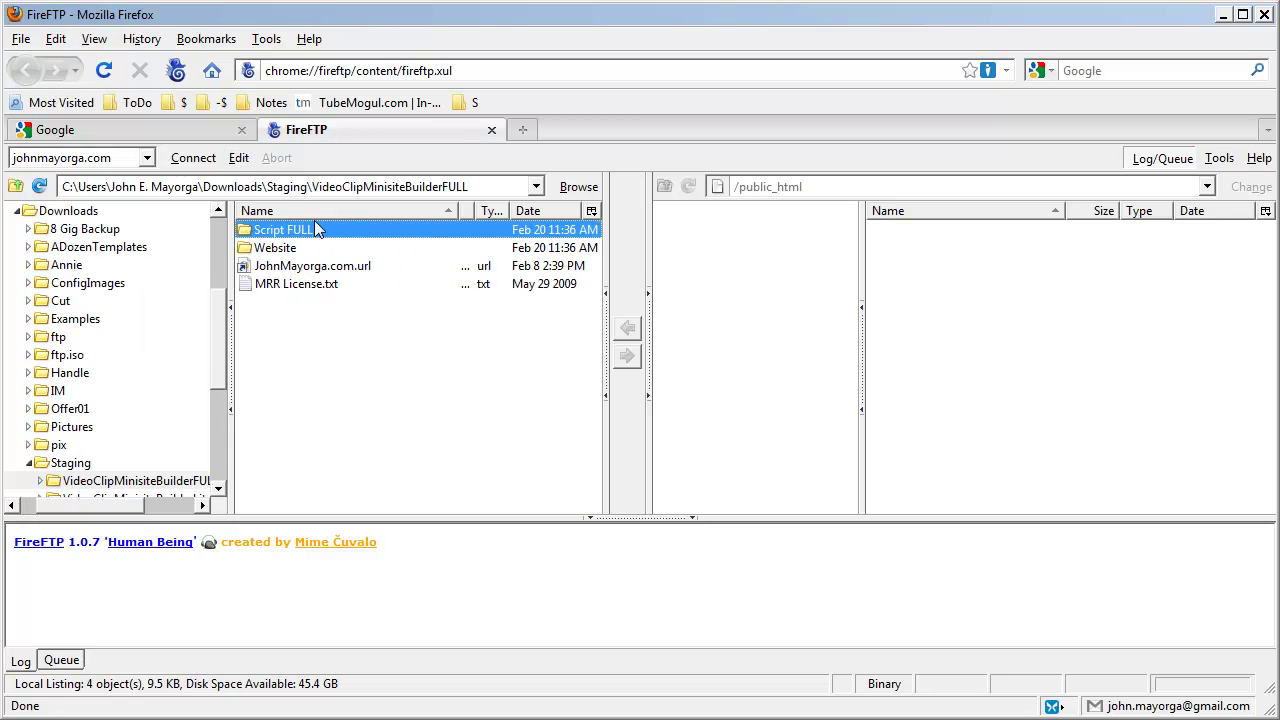
pyautogui.click(244, 160)
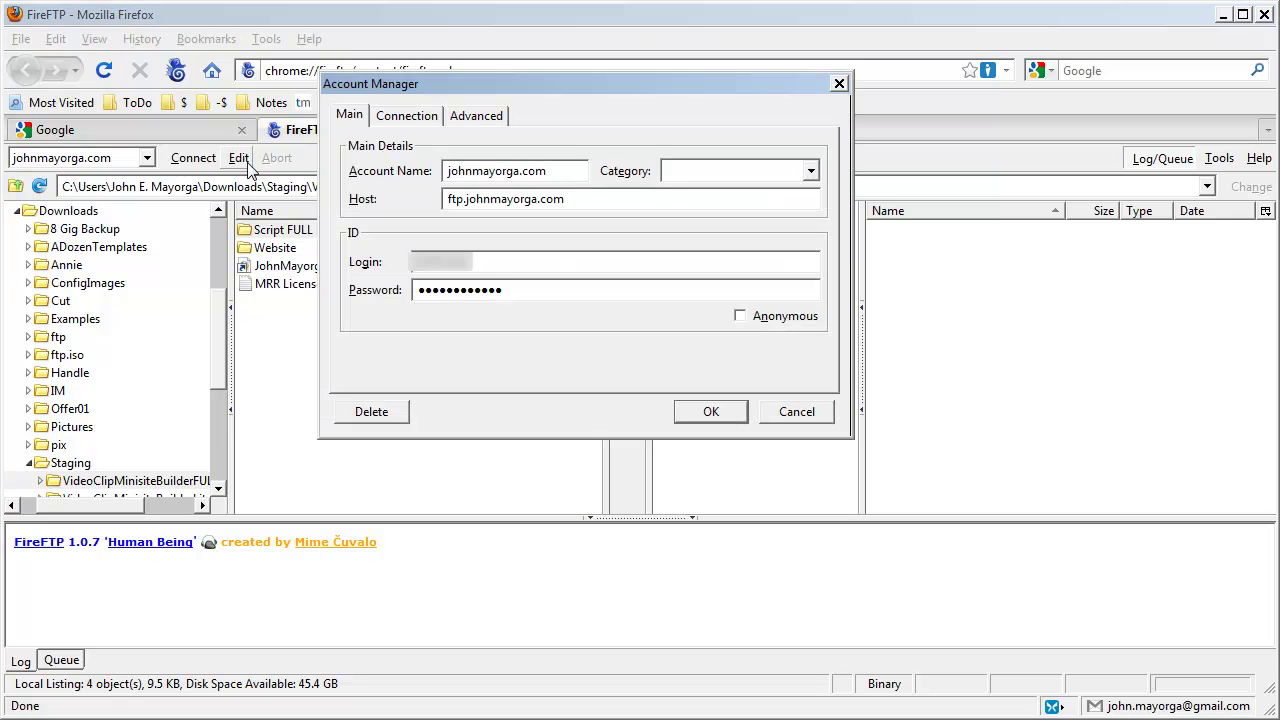
pyautogui.click(418, 125)
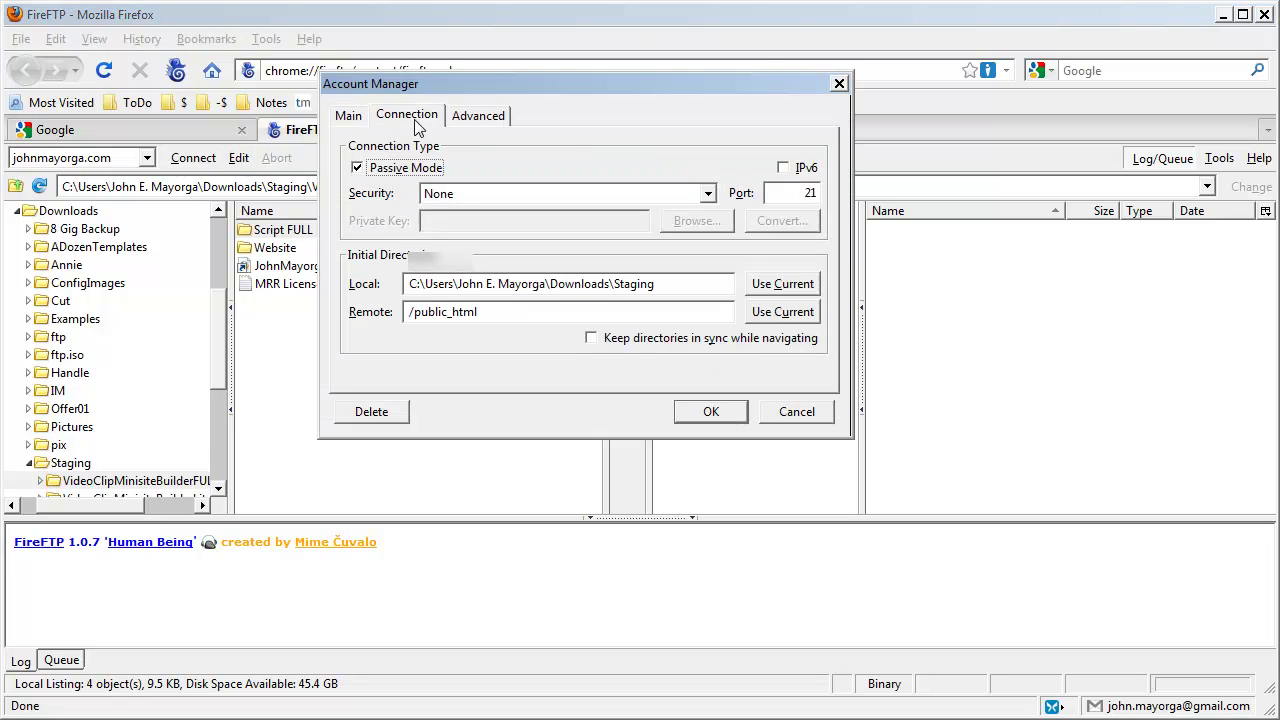
pyautogui.click(688, 290)
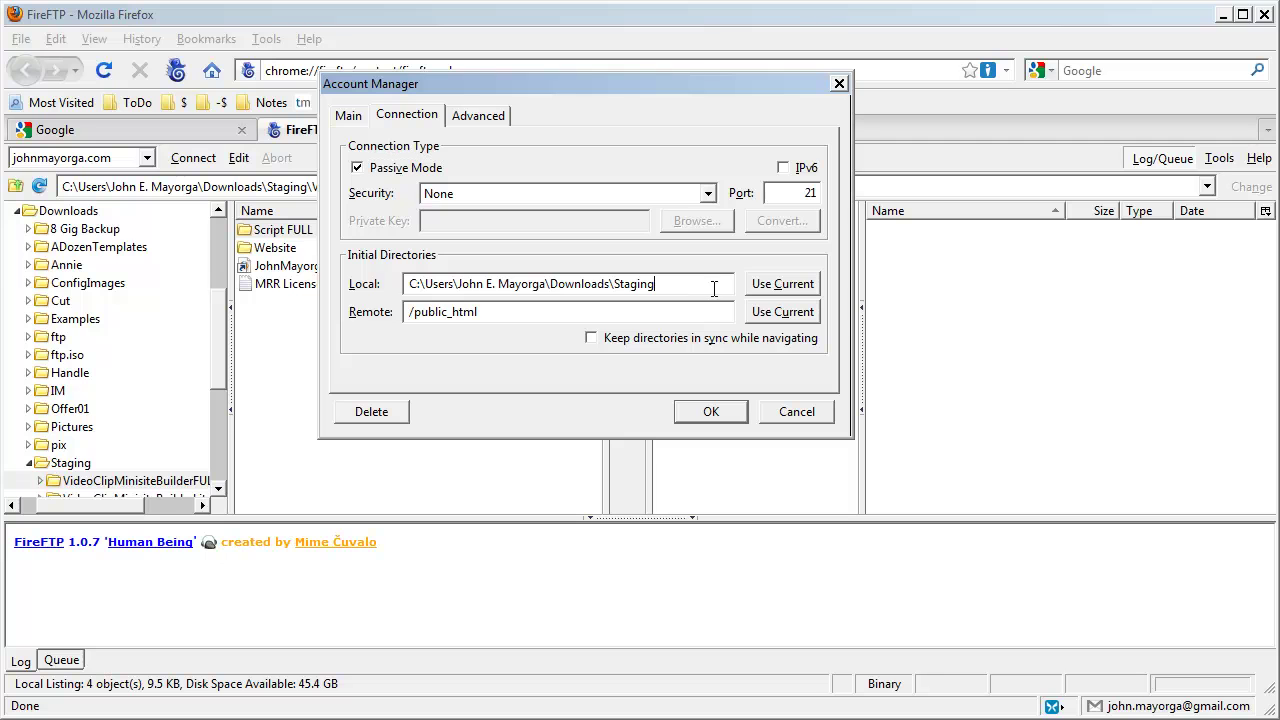
pyautogui.click(773, 288)
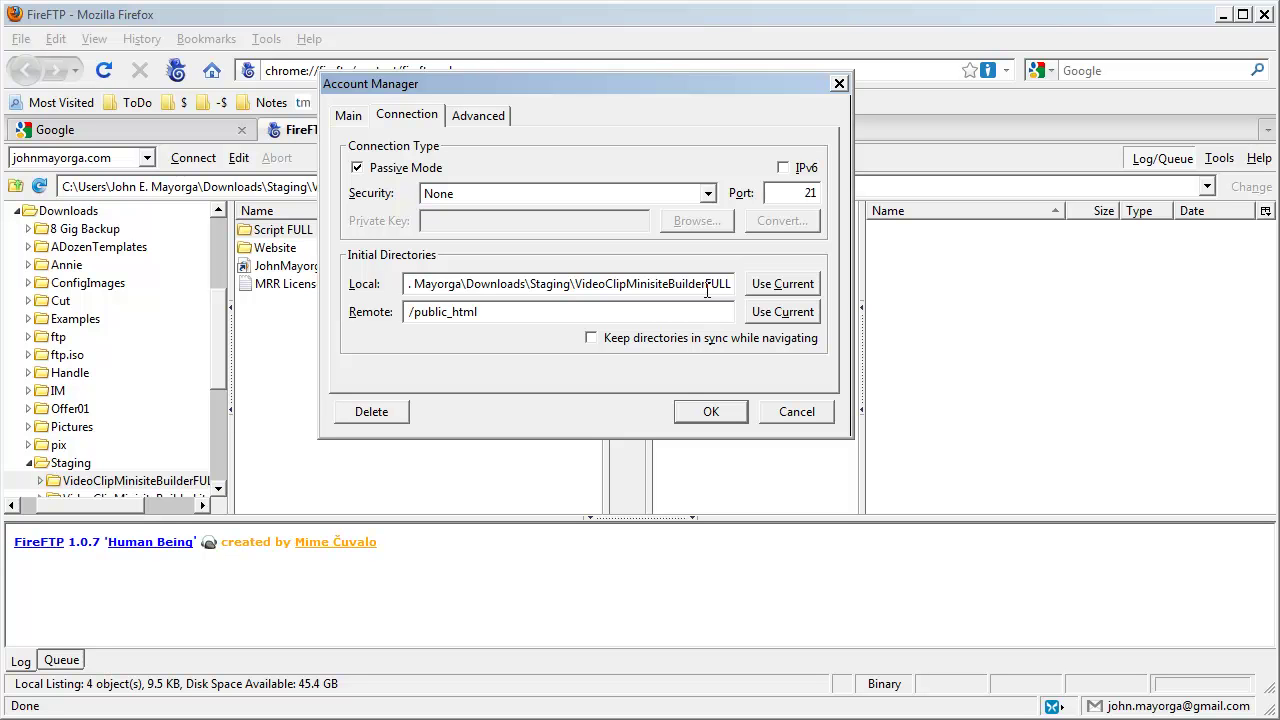
pyautogui.click(797, 412)
# Recheck the account's /public_html starting remote folder and close without saving.
pyautogui.click(238, 158)
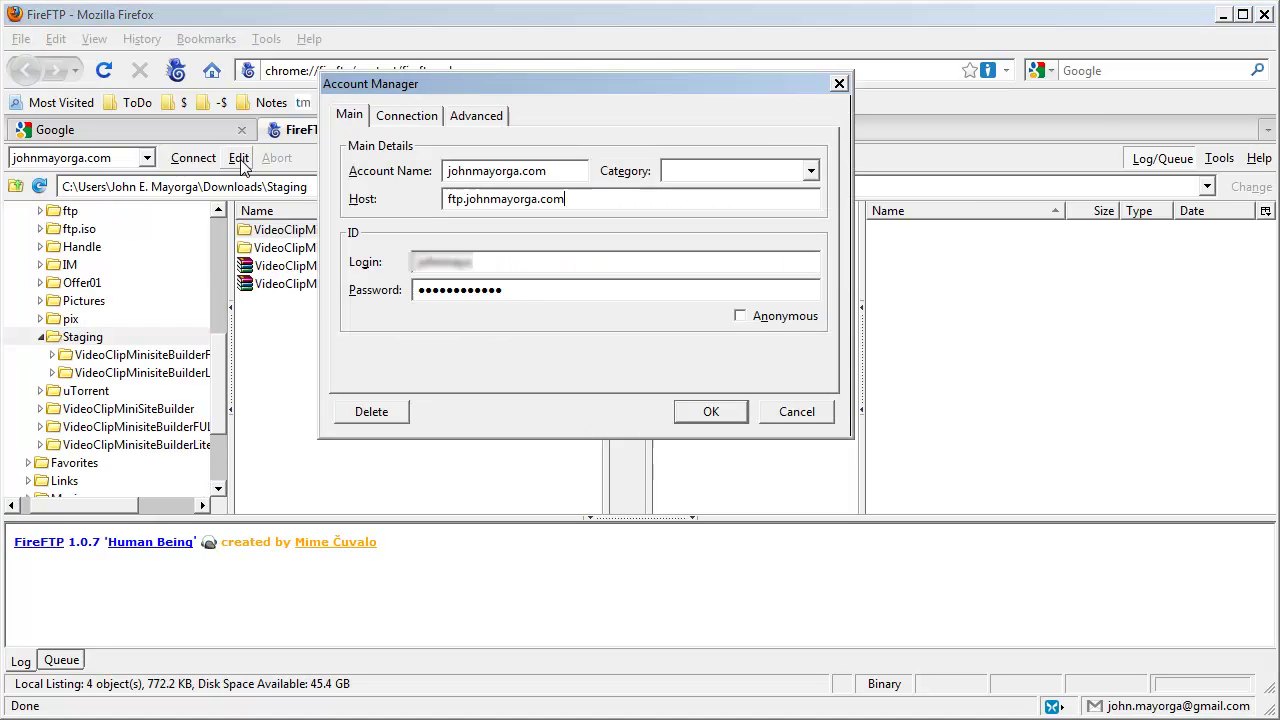
pyautogui.click(407, 117)
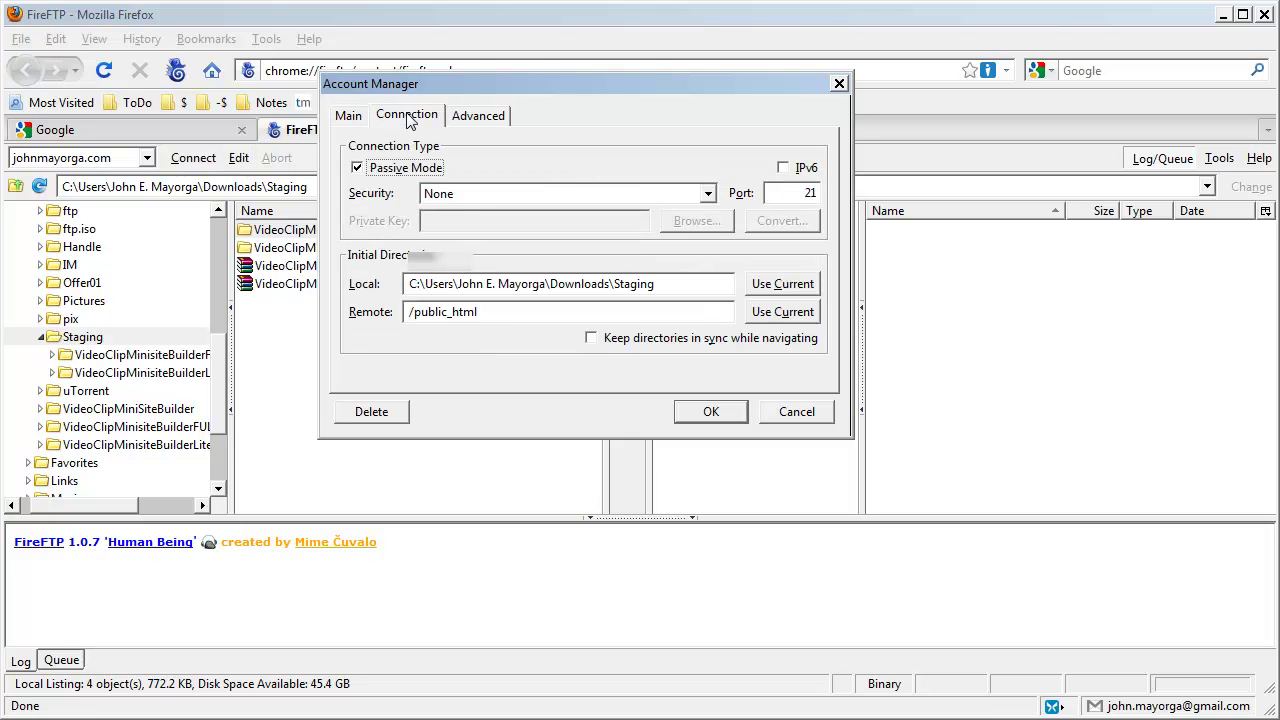
pyautogui.click(504, 312)
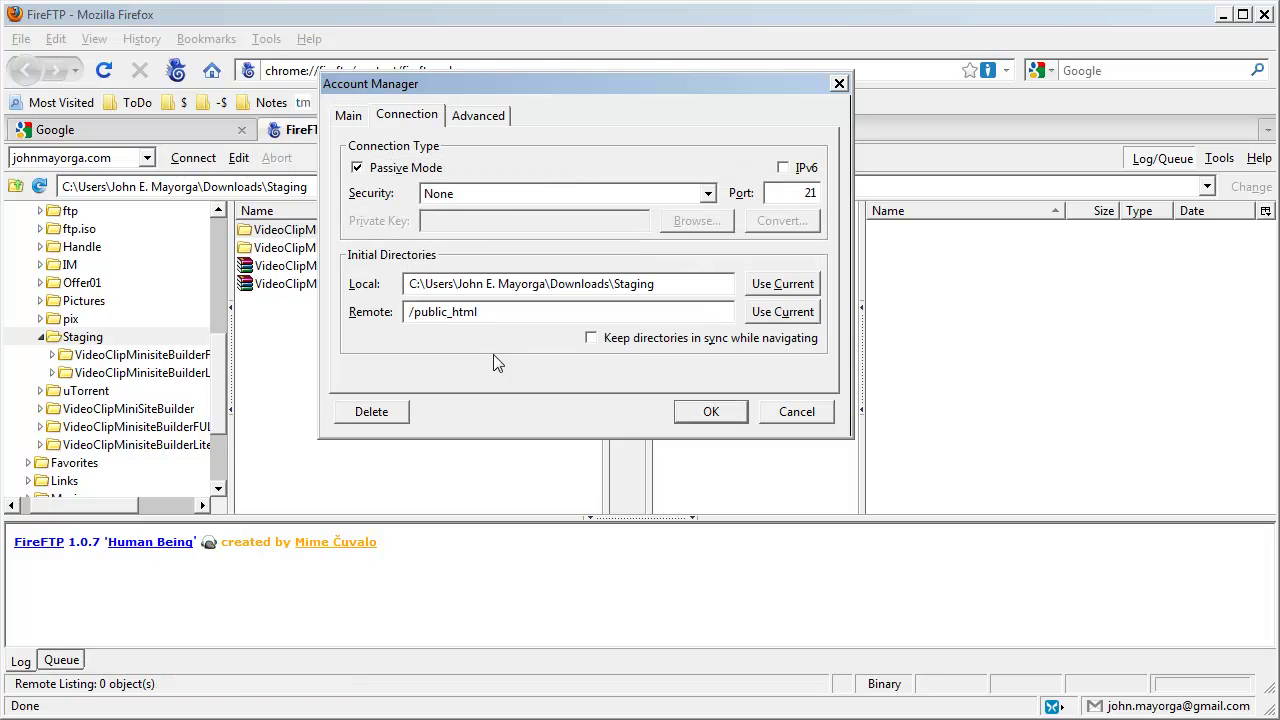
pyautogui.click(793, 413)
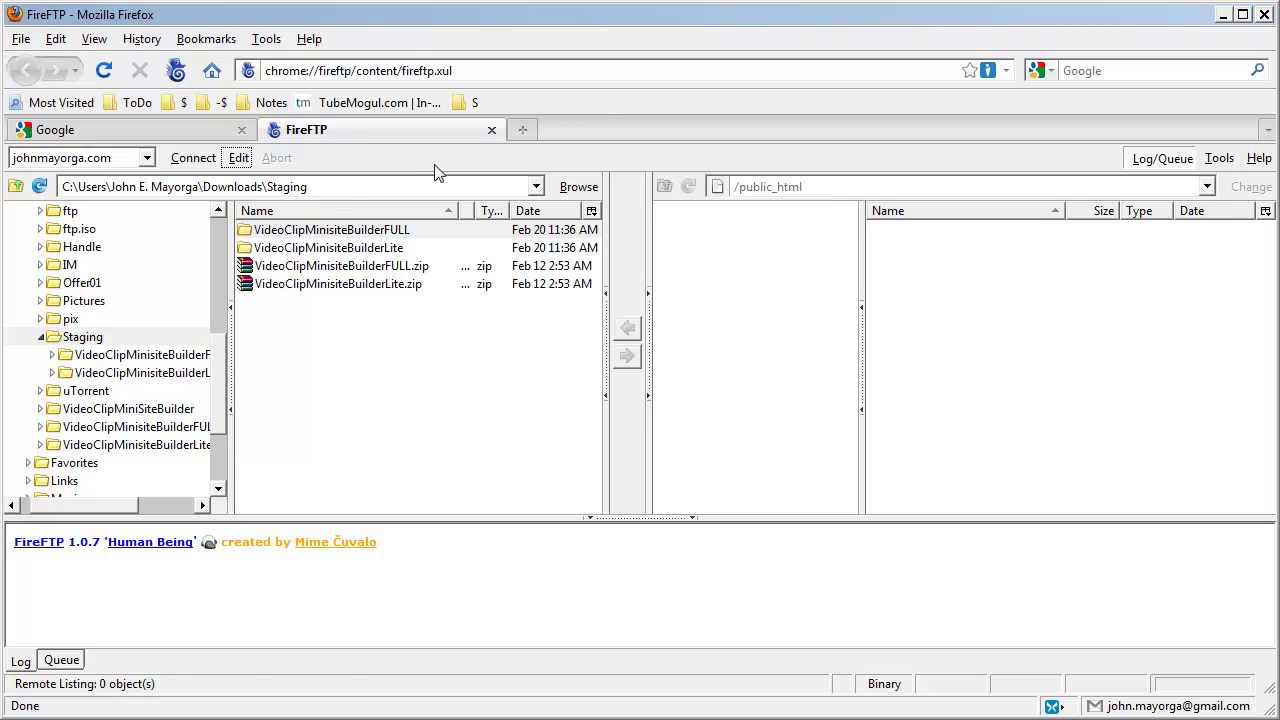
# Connect to the server, open public_html in the remote tree, and select the /public_html path text.
pyautogui.click(197, 160)
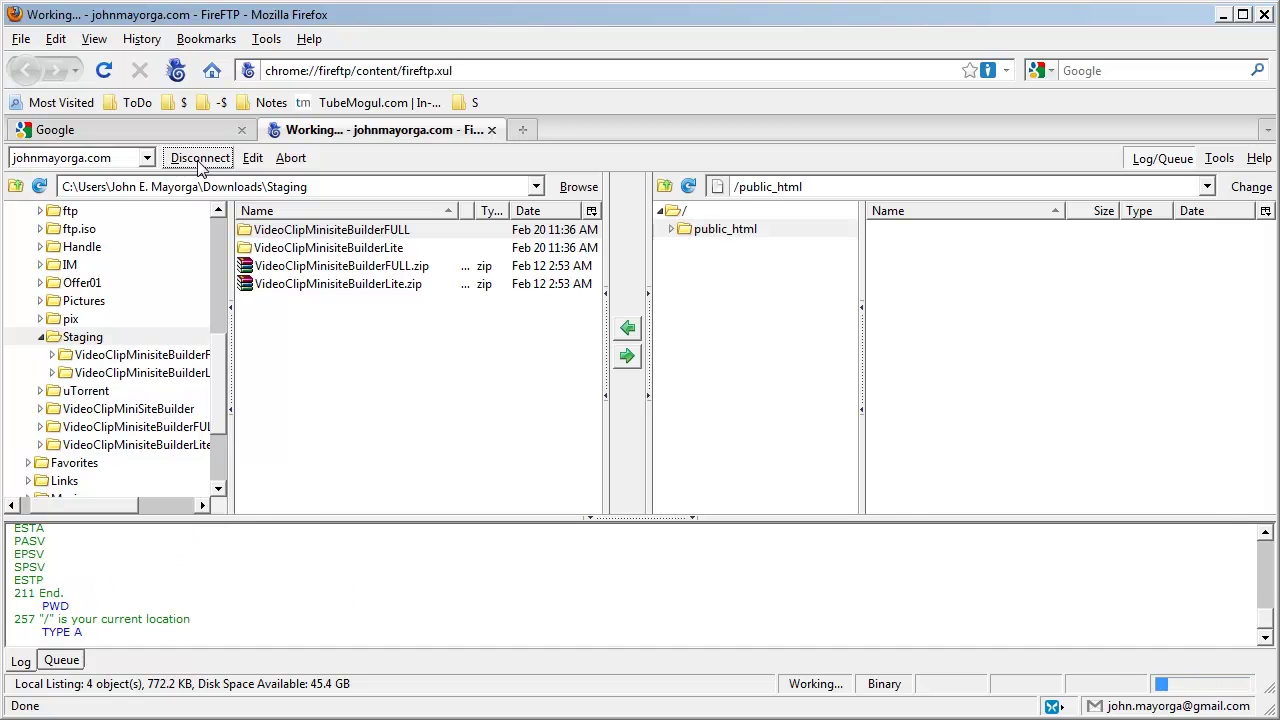
pyautogui.click(757, 231)
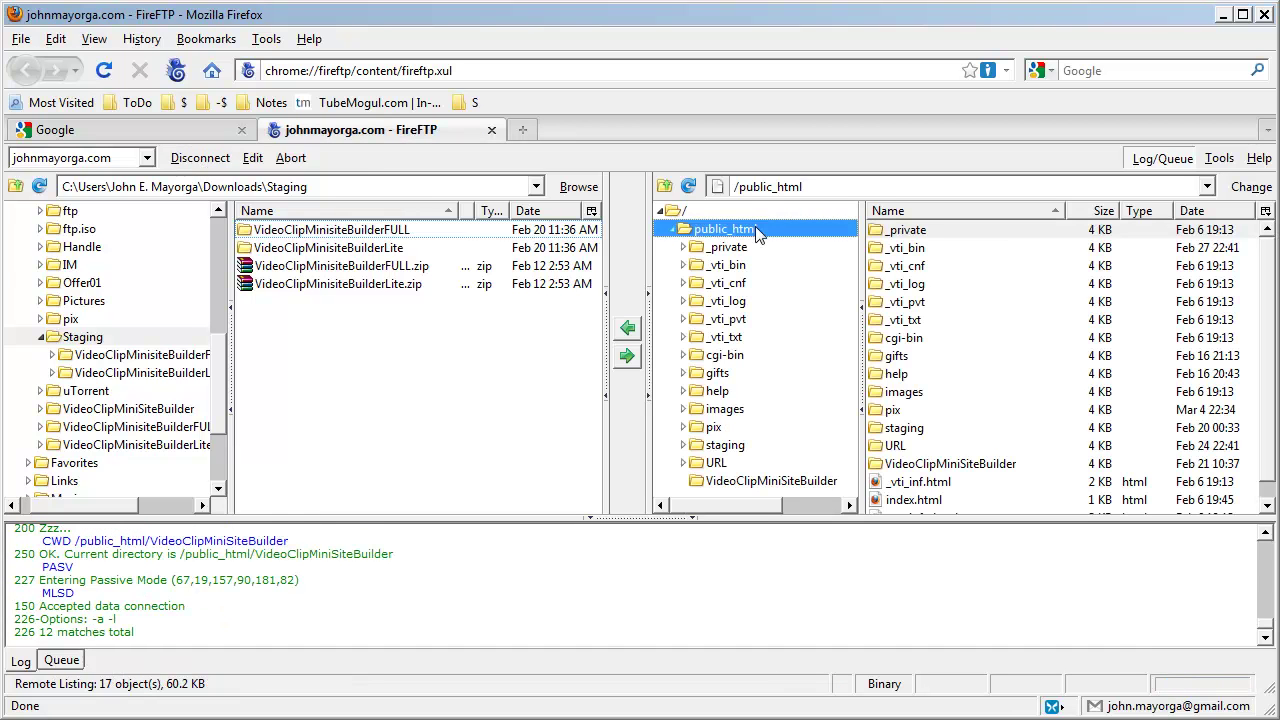
pyautogui.click(820, 187)
pyautogui.moveTo(837, 190); pyautogui.dragTo(732, 190)
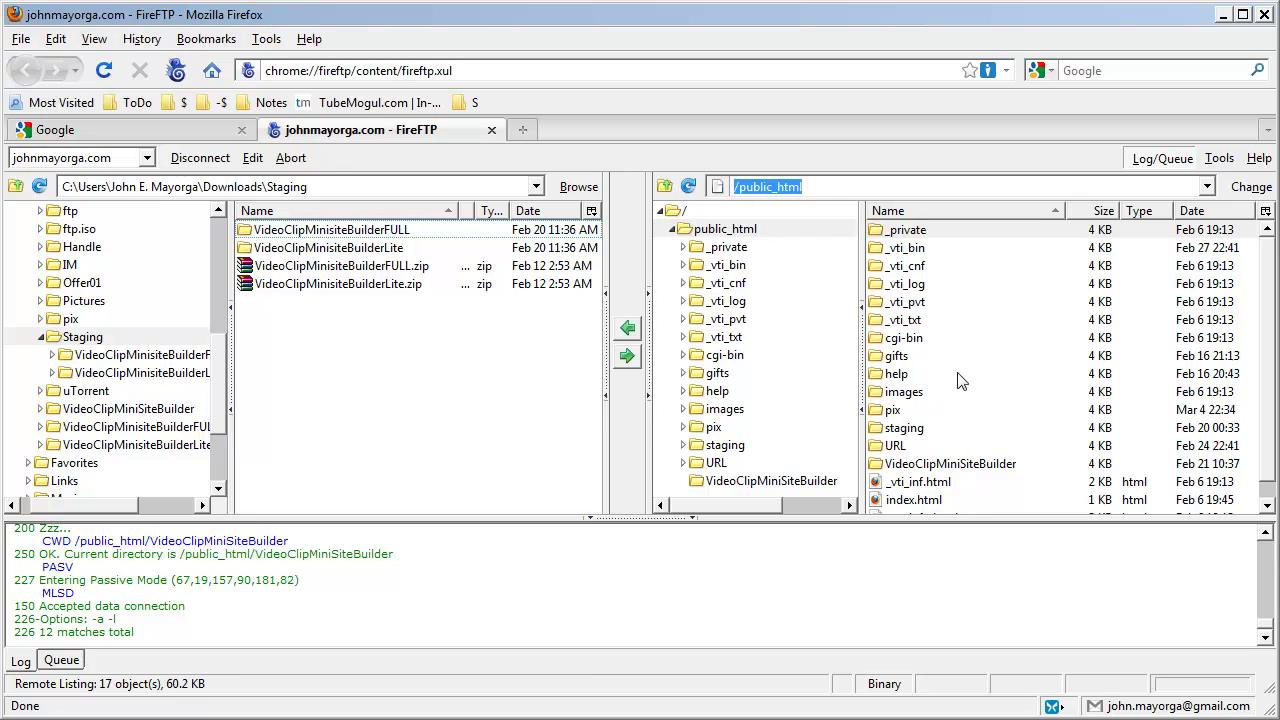
pyautogui.click(830, 190)
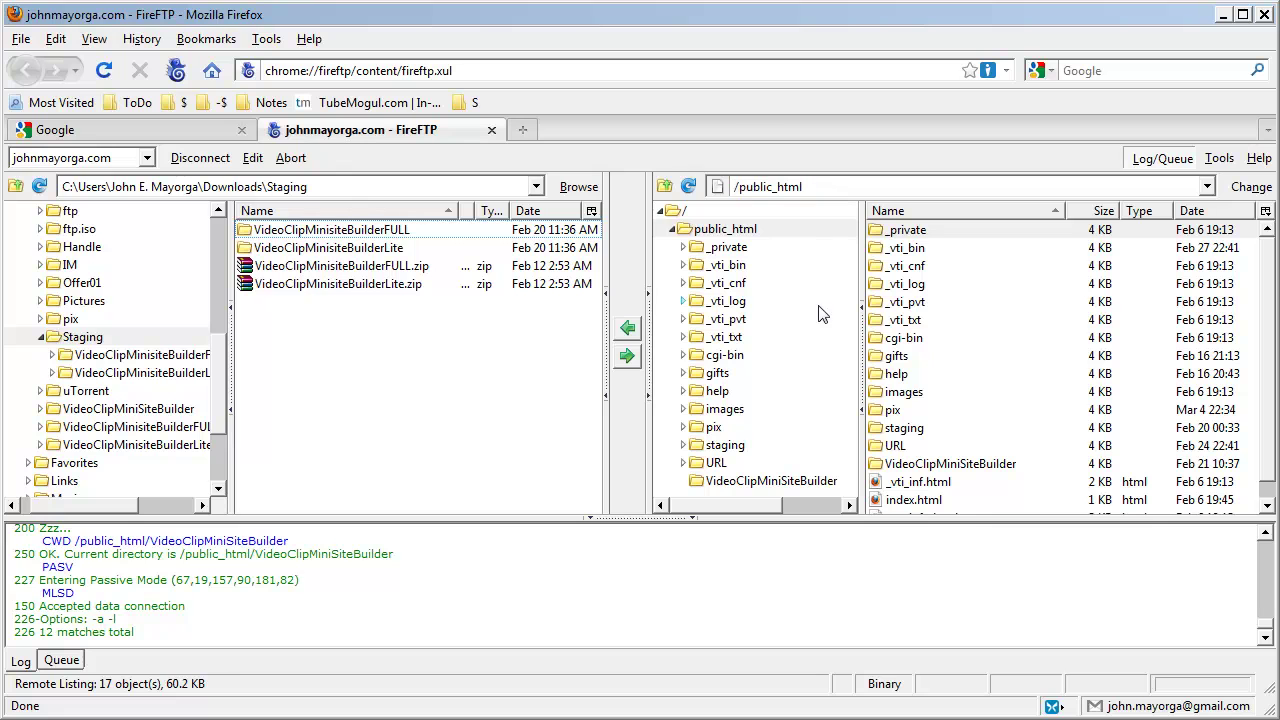
pyautogui.moveTo(812, 187); pyautogui.dragTo(720, 200)
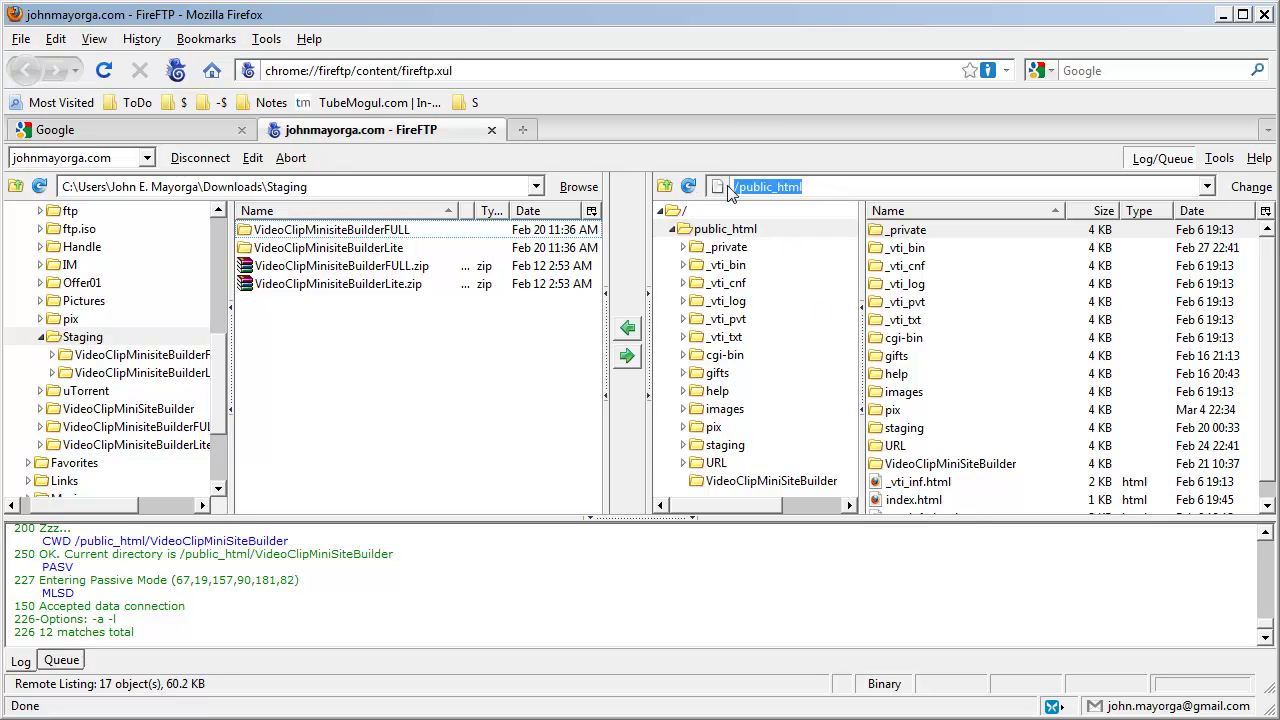
pyautogui.click(848, 190)
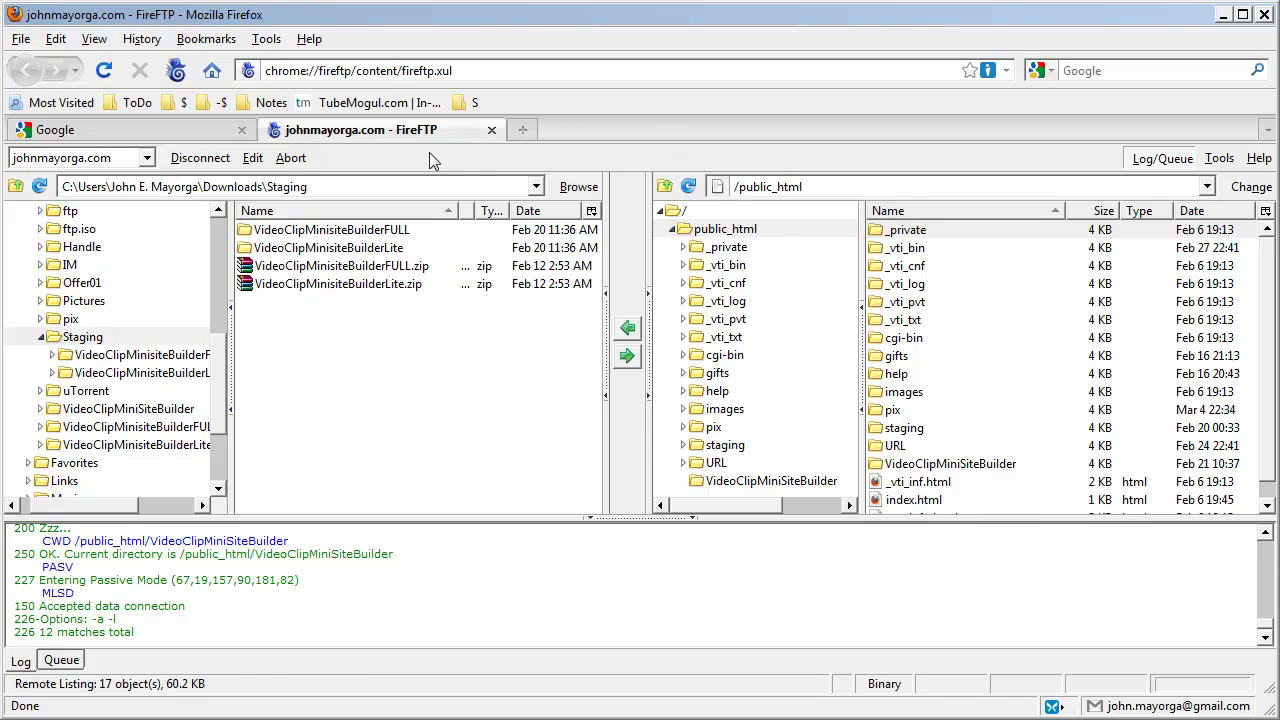
# Open the account's Connection settings, move the dialog aside to see remote files, and cancel.
pyautogui.click(255, 159)
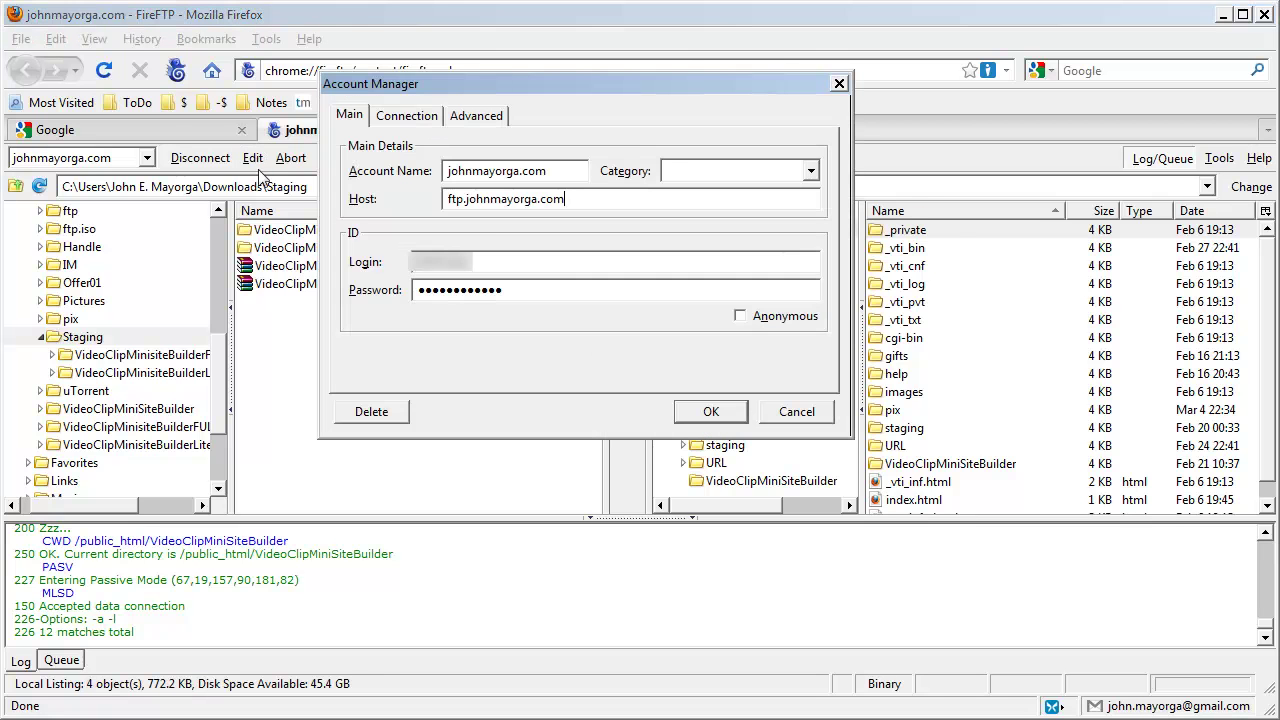
pyautogui.click(416, 116)
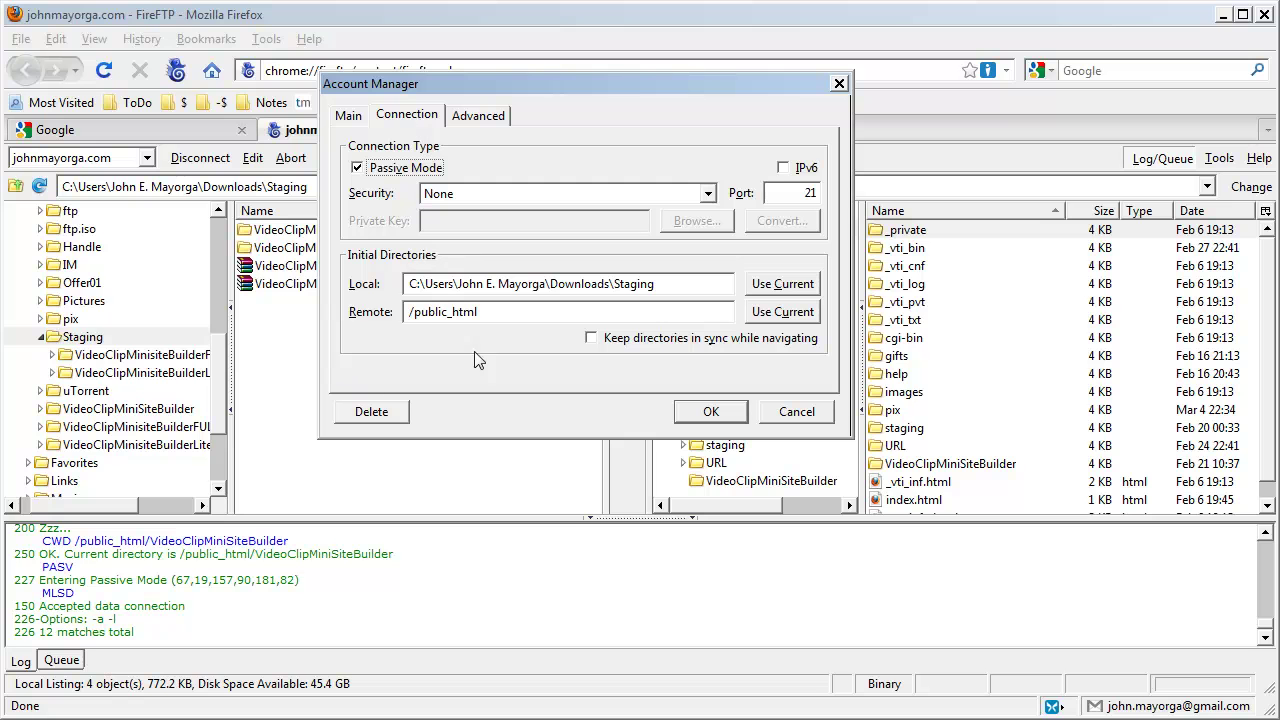
pyautogui.moveTo(533, 86); pyautogui.dragTo(298, 90)
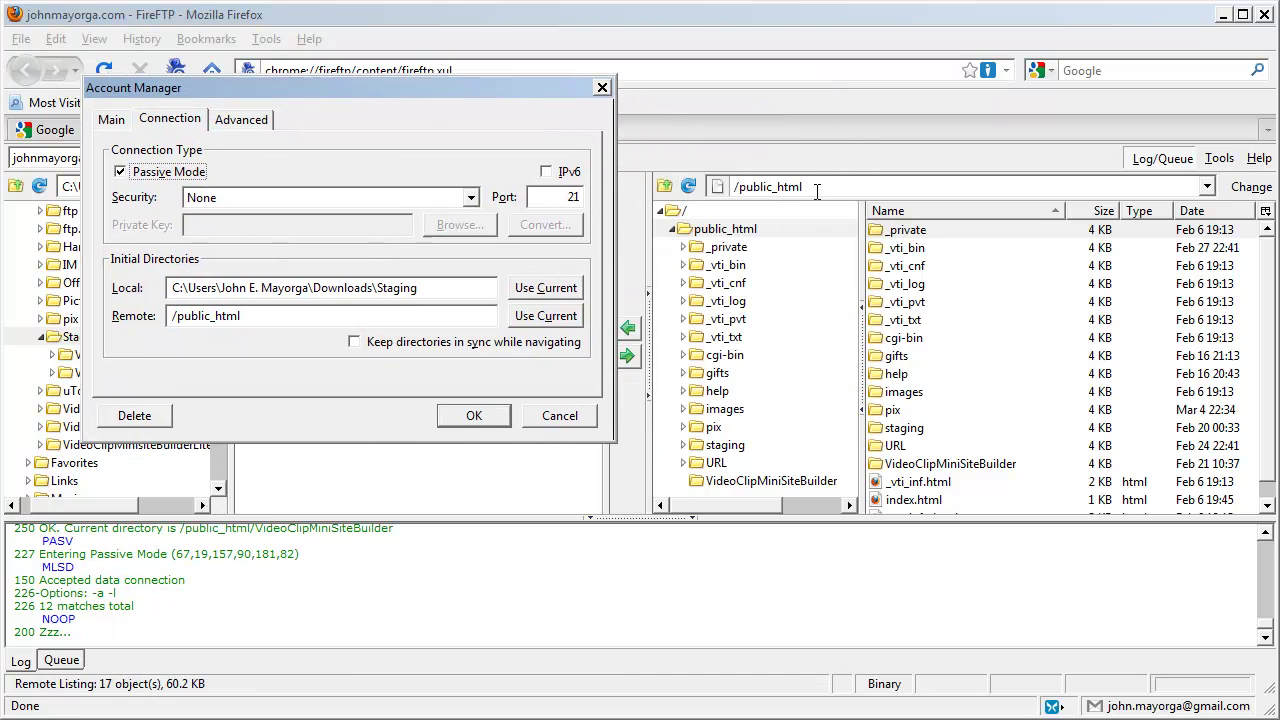
pyautogui.click(560, 424)
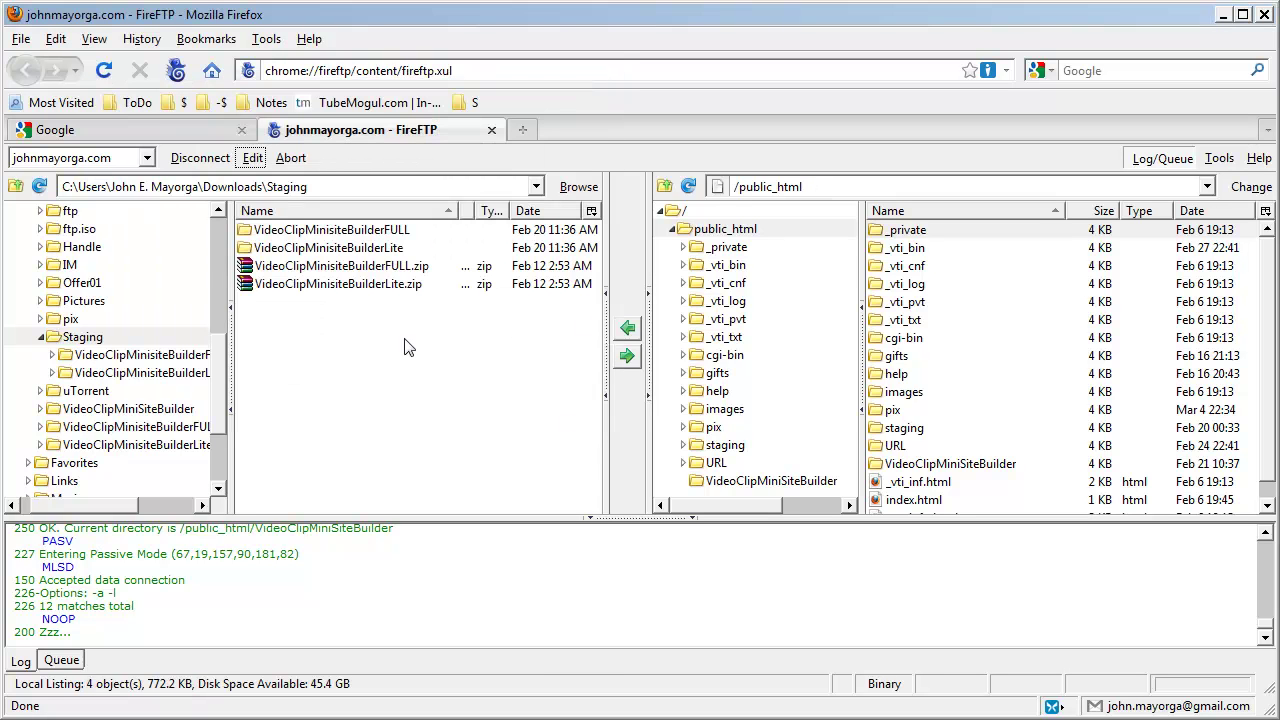
# Reopen the account on the Advanced tab showing the web host and /public_html prefix.
pyautogui.click(252, 157)
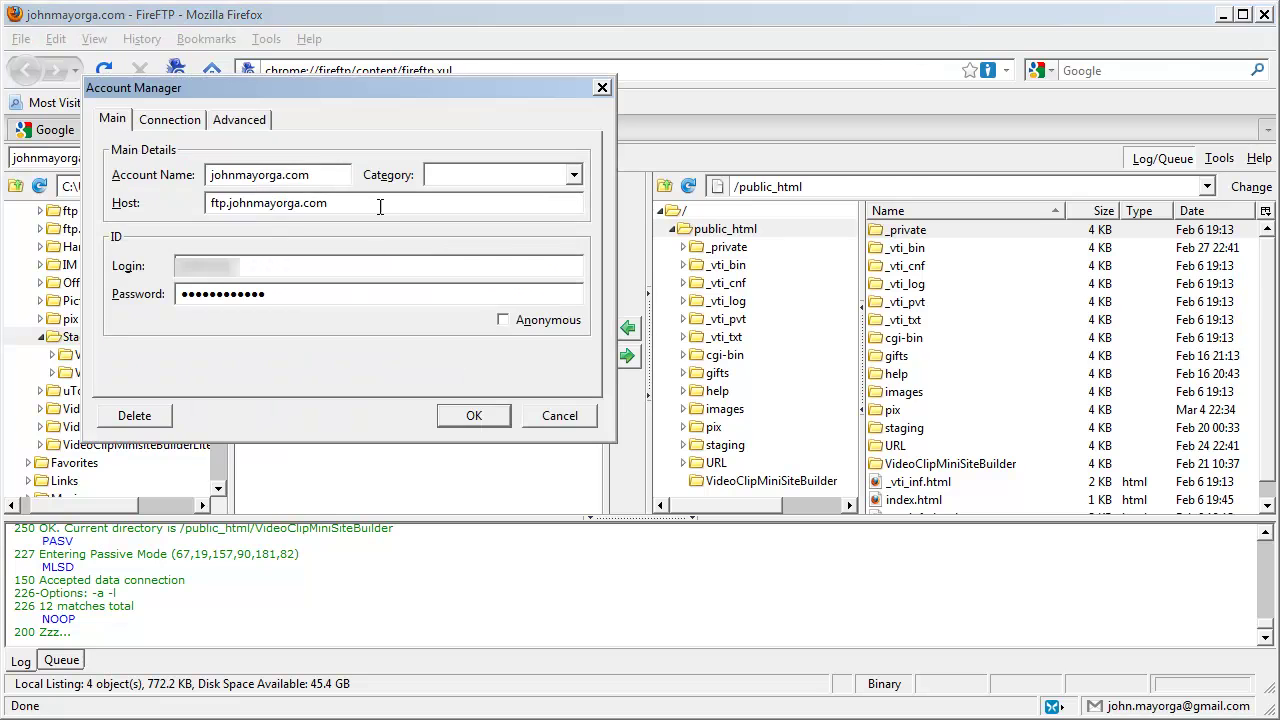
pyautogui.click(245, 121)
pyautogui.moveTo(301, 88); pyautogui.dragTo(532, 56)
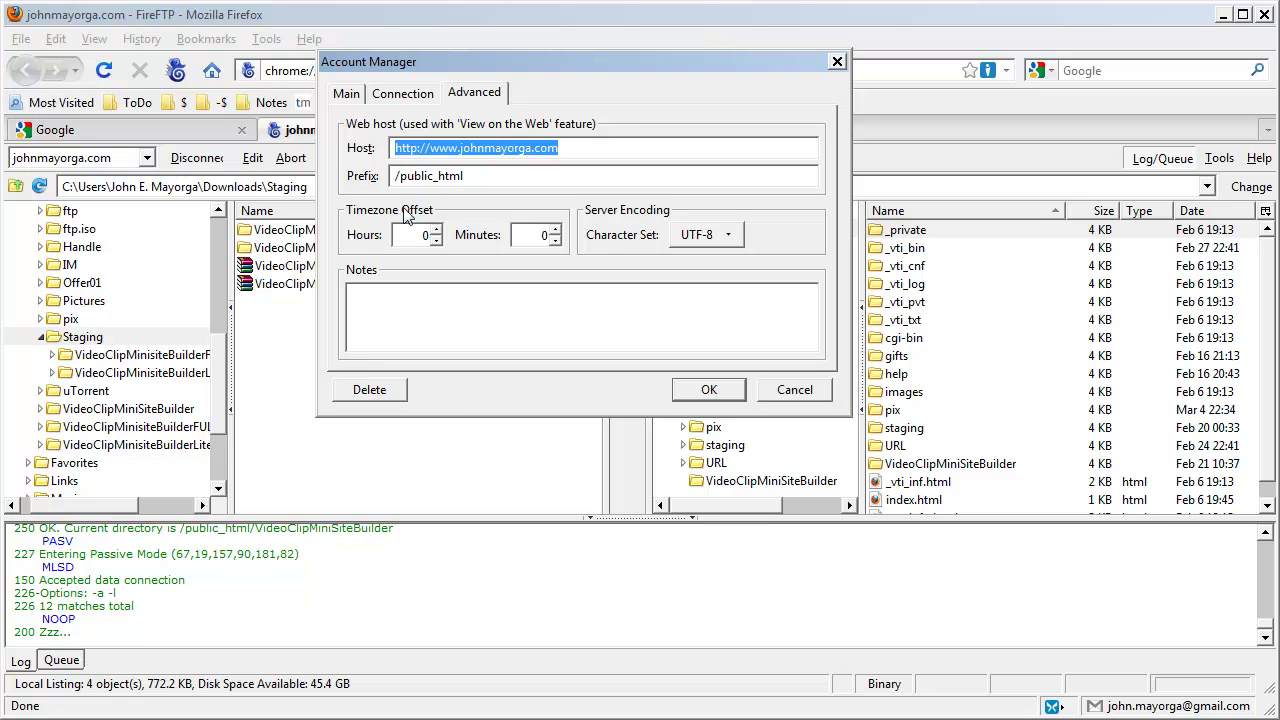
pyautogui.click(495, 172)
pyautogui.moveTo(506, 175); pyautogui.dragTo(342, 179)
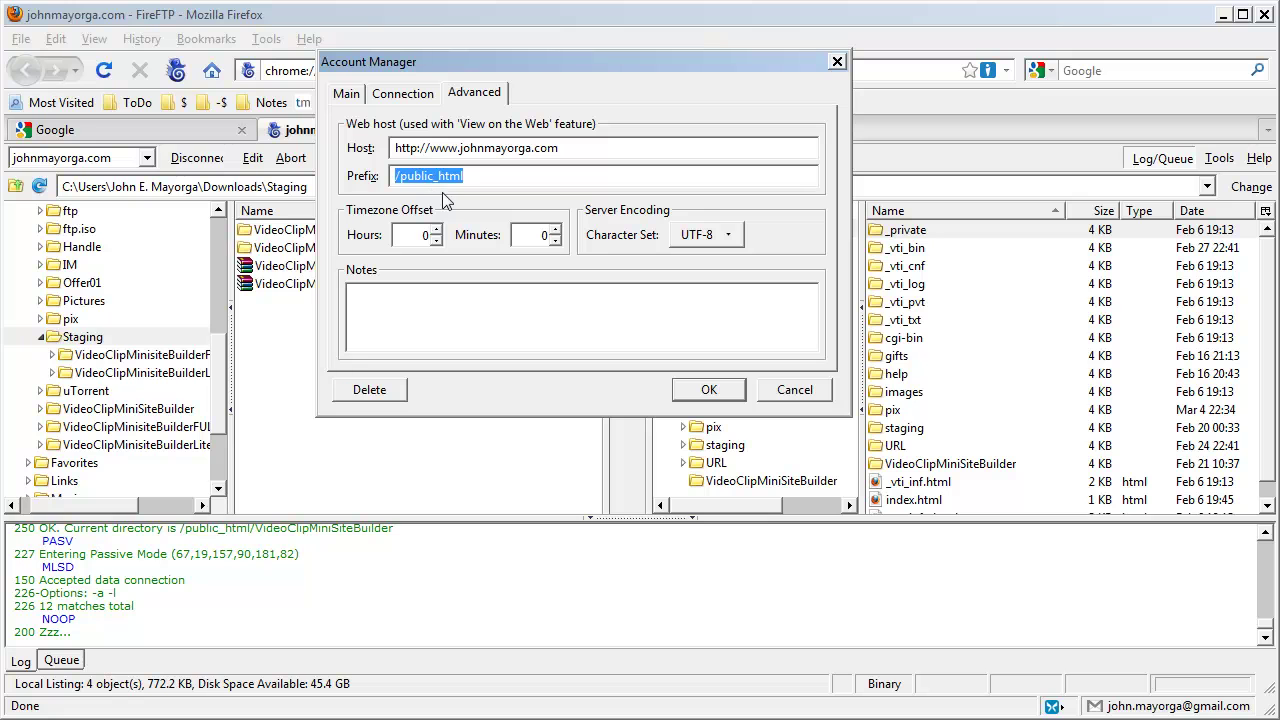
pyautogui.click(506, 178)
pyautogui.moveTo(506, 177); pyautogui.dragTo(390, 176)
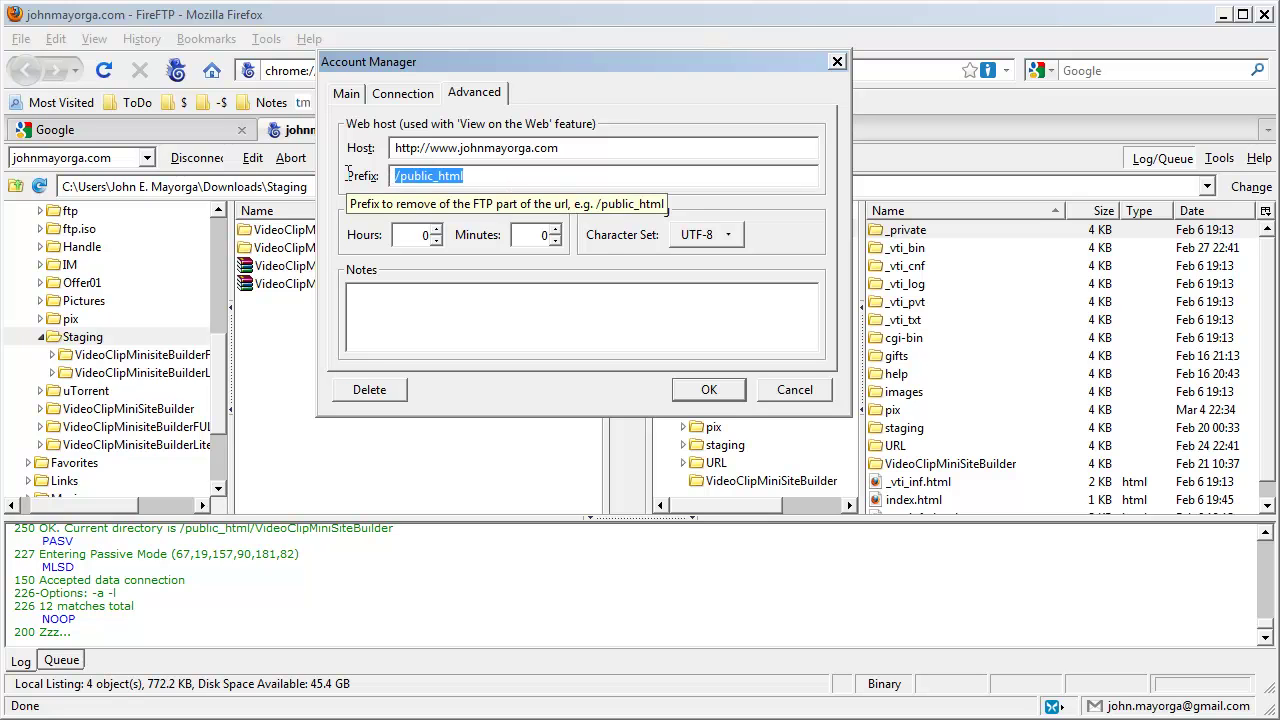
pyautogui.click(466, 176)
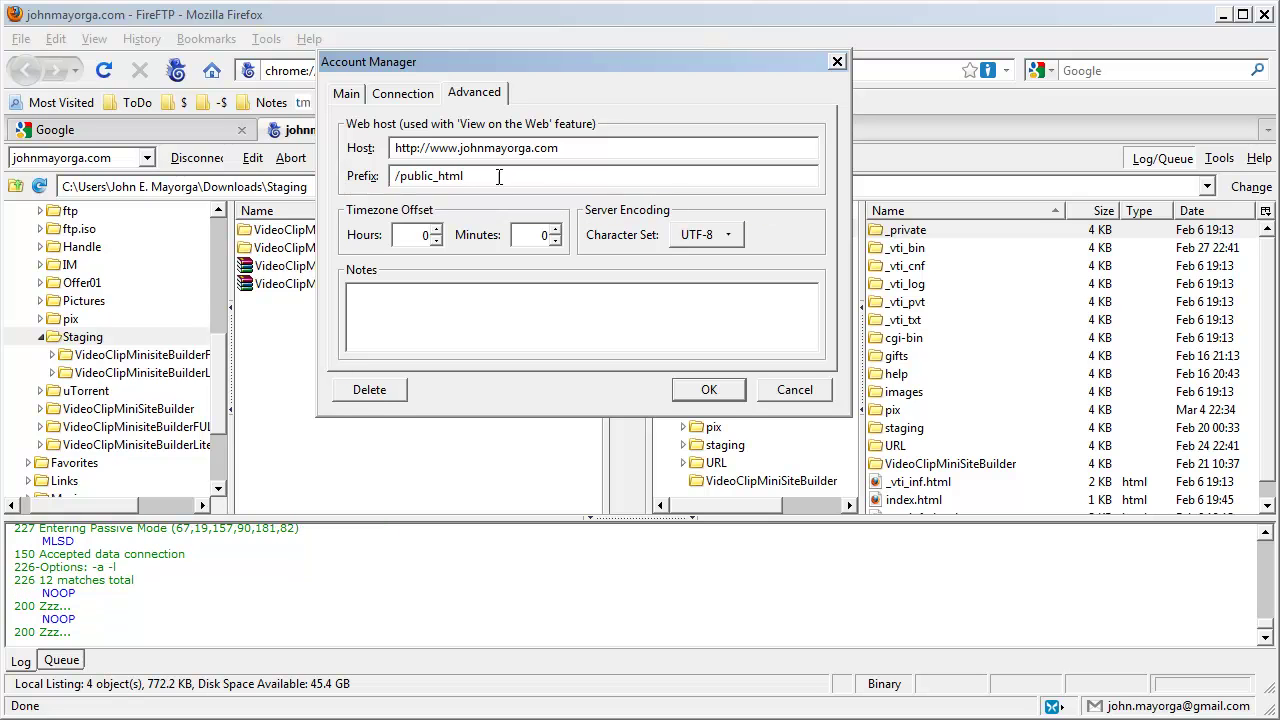
pyautogui.moveTo(556, 75); pyautogui.dragTo(324, 90)
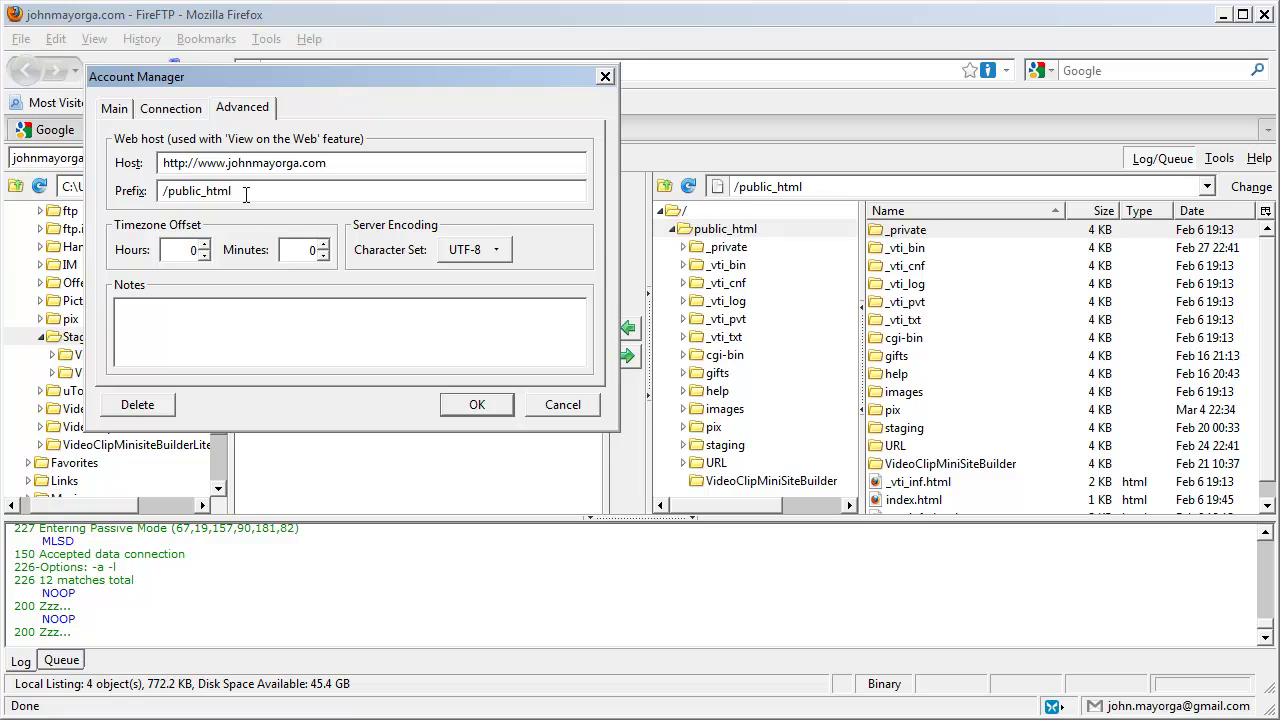
pyautogui.moveTo(247, 196); pyautogui.dragTo(120, 196)
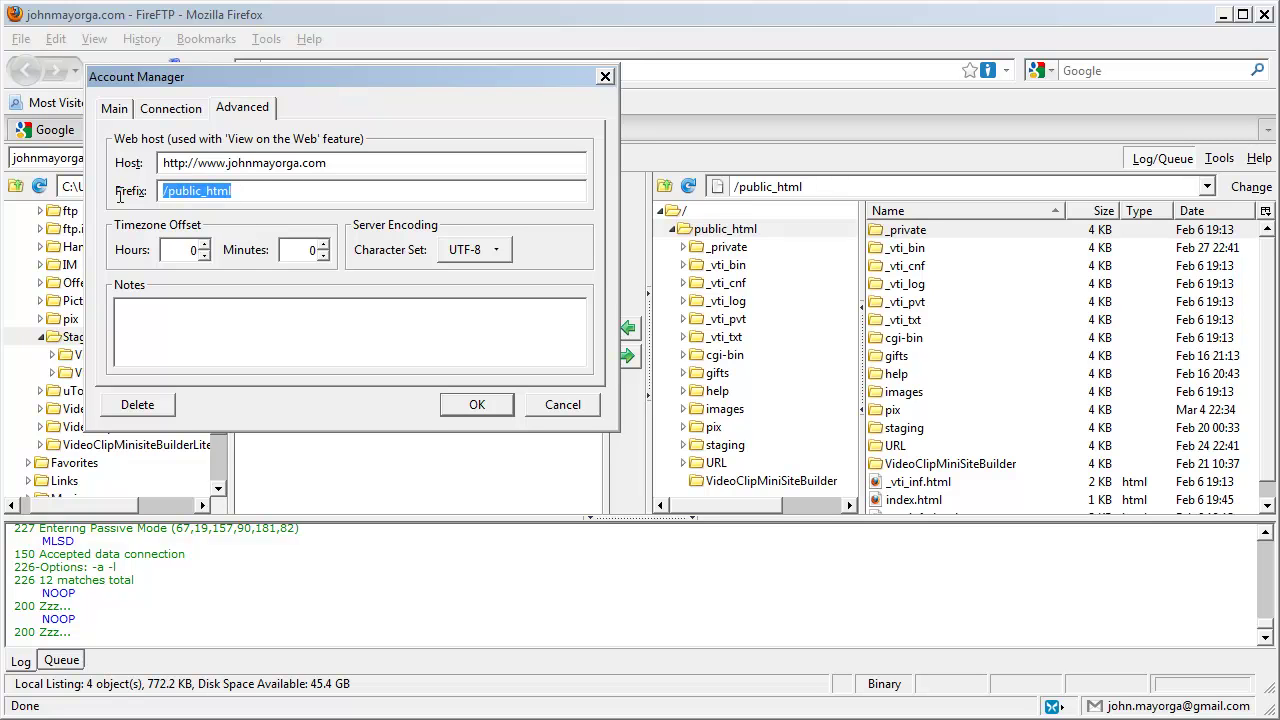
pyautogui.click(257, 190)
pyautogui.click(351, 163)
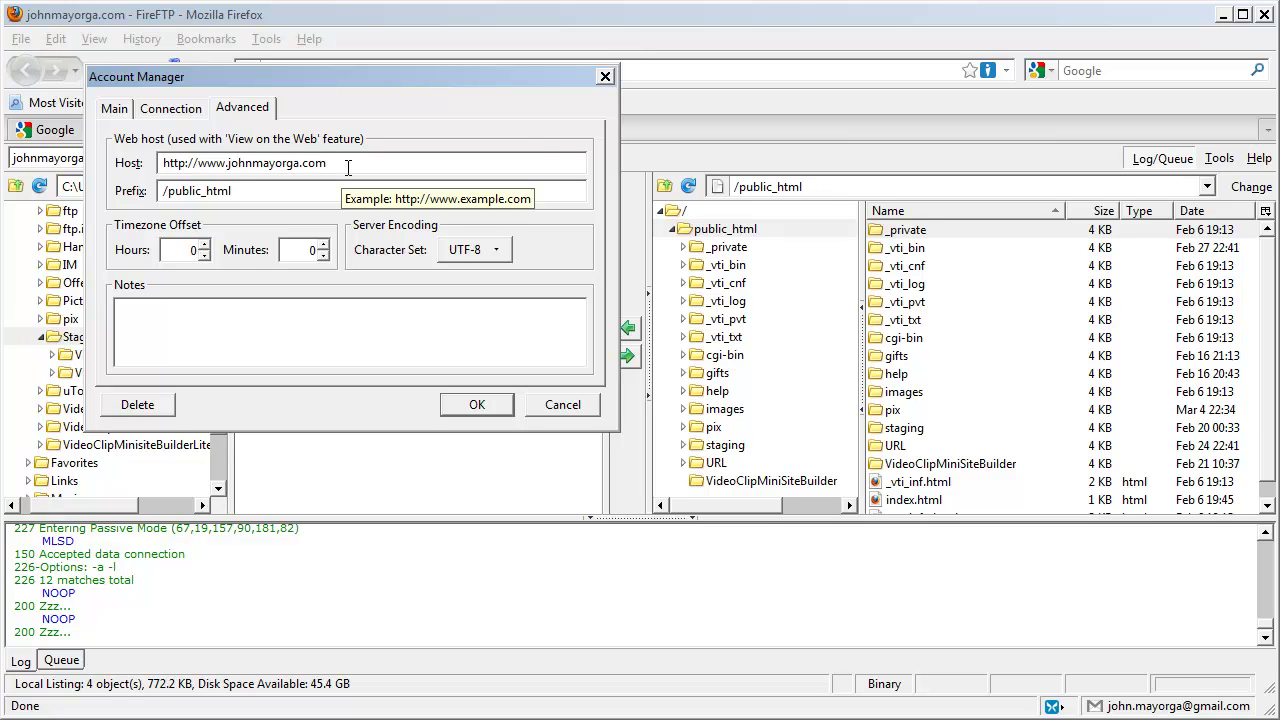
# Open the server's VideoClipMiniSiteBuilder folder and view its index.html on the web in a new tab.
pyautogui.click(548, 412)
pyautogui.click(967, 466)
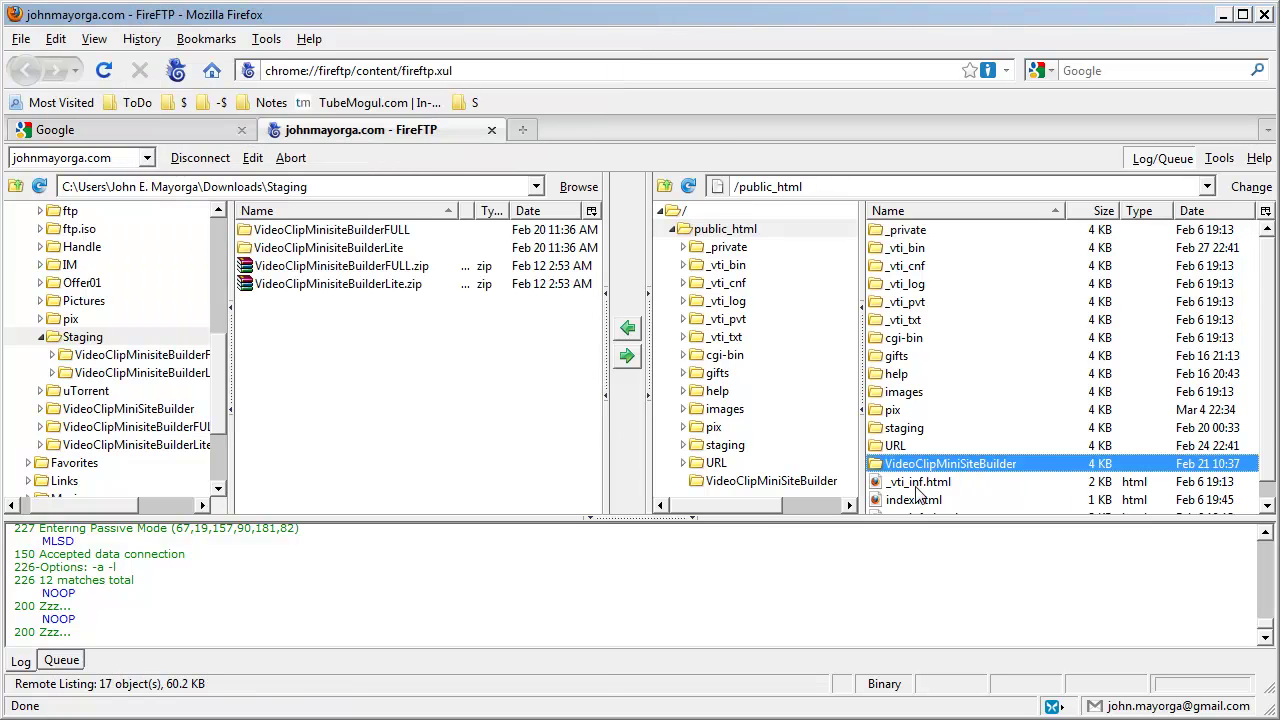
pyautogui.doubleClick(877, 466)
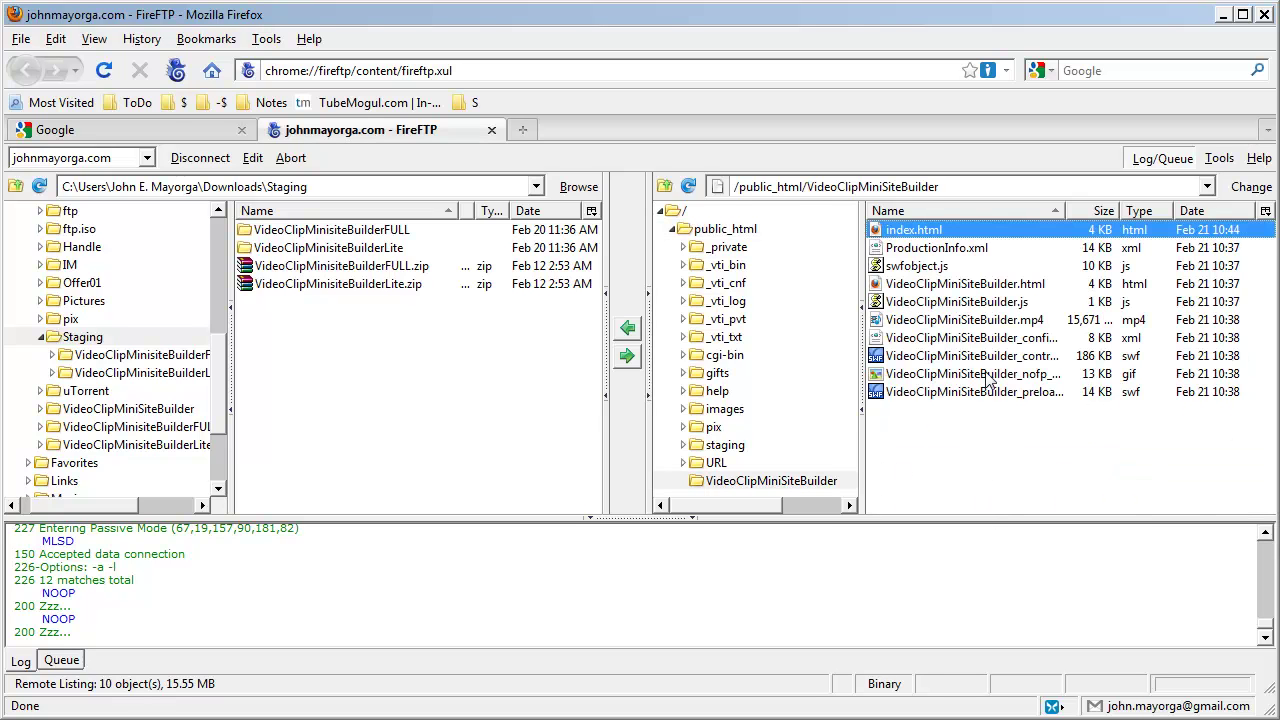
pyautogui.rightClick(878, 230)
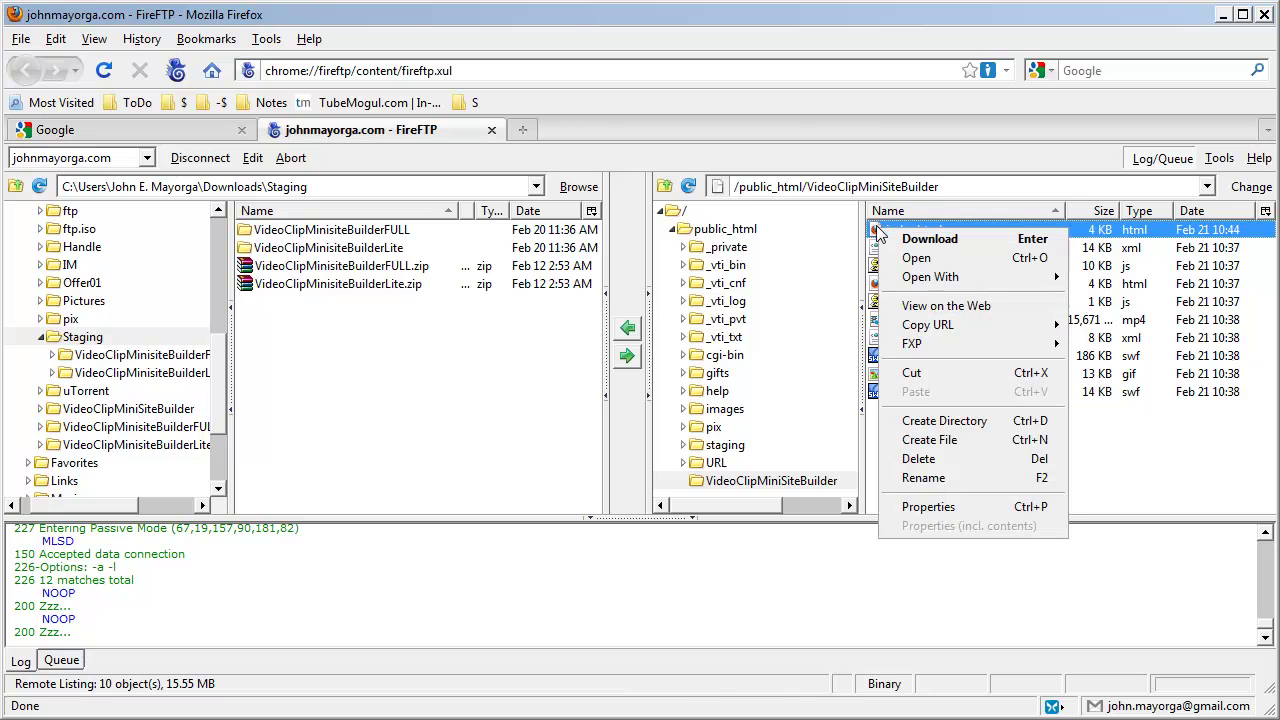
pyautogui.click(920, 306)
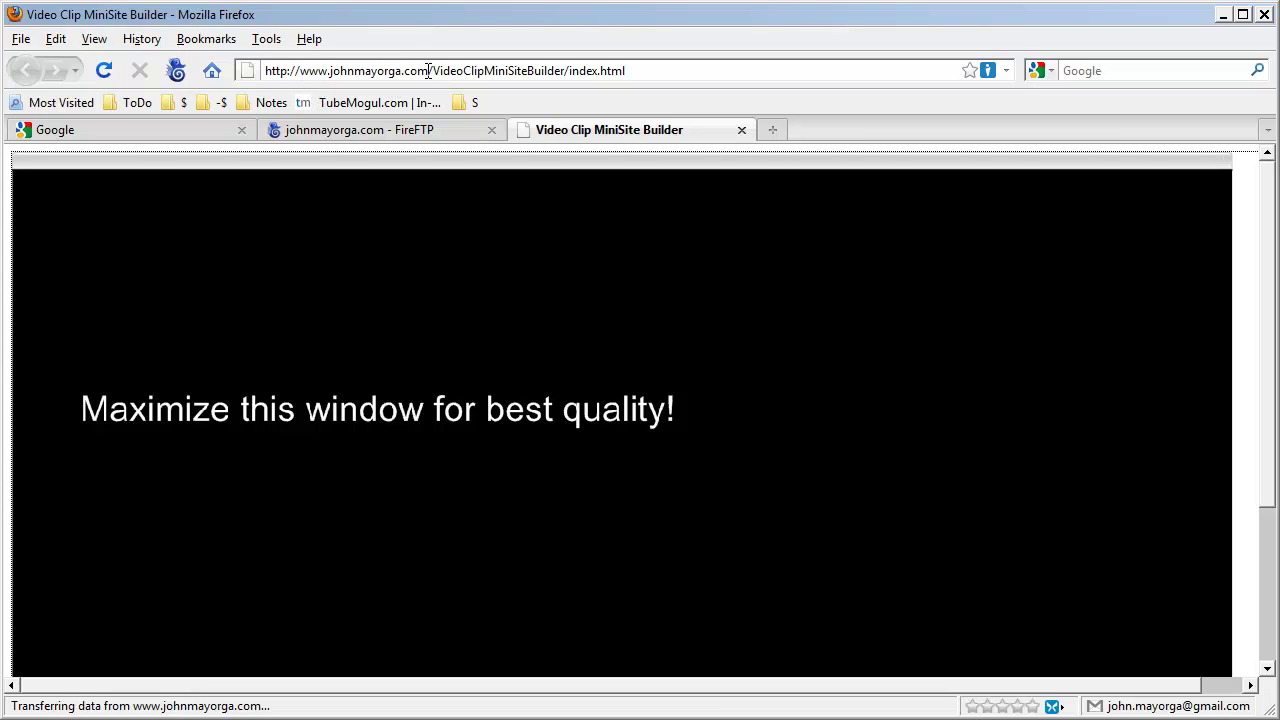
# Compare the page address's domain with the account's Advanced web host settings, cancelling without changes.
pyautogui.moveTo(429, 71); pyautogui.dragTo(261, 73)
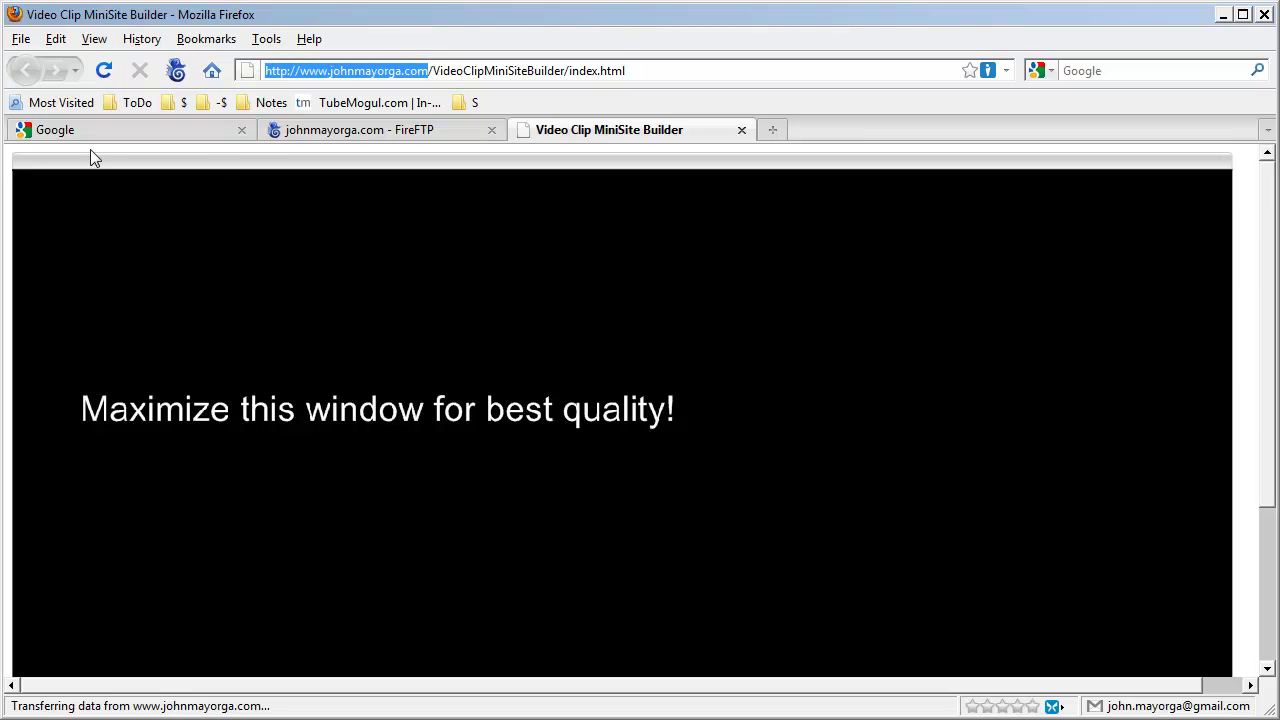
pyautogui.click(405, 137)
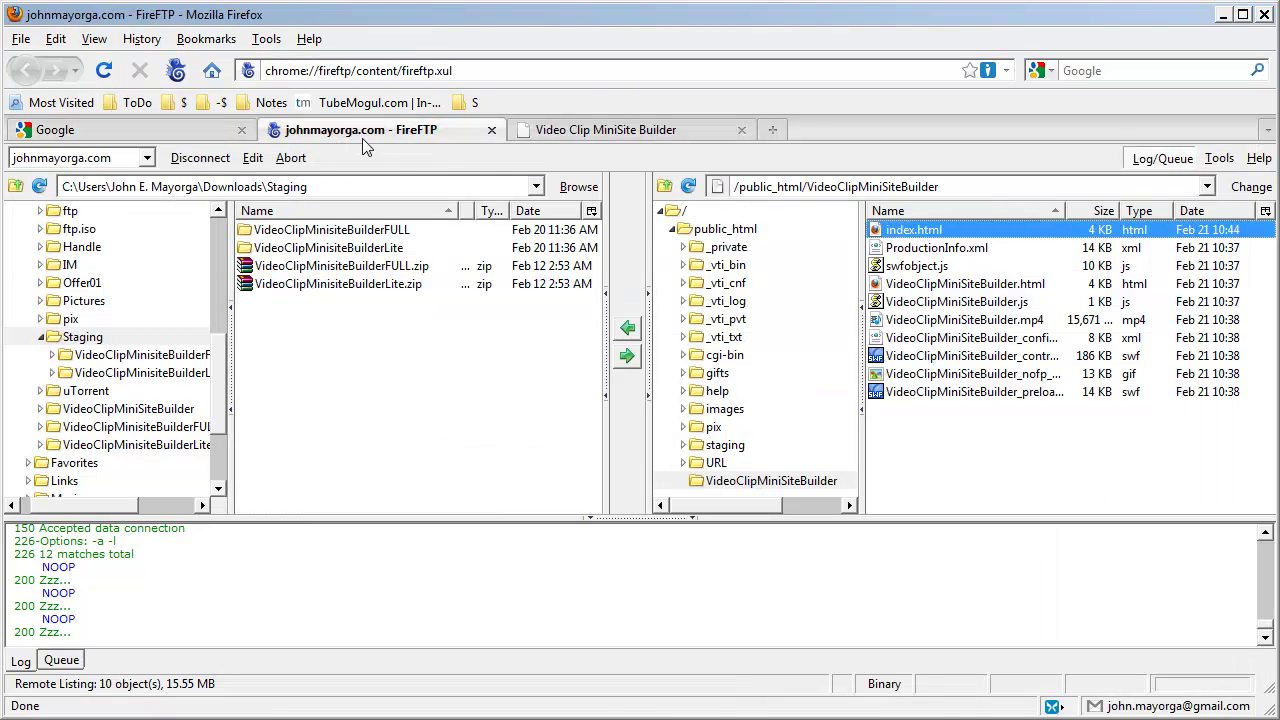
pyautogui.click(252, 158)
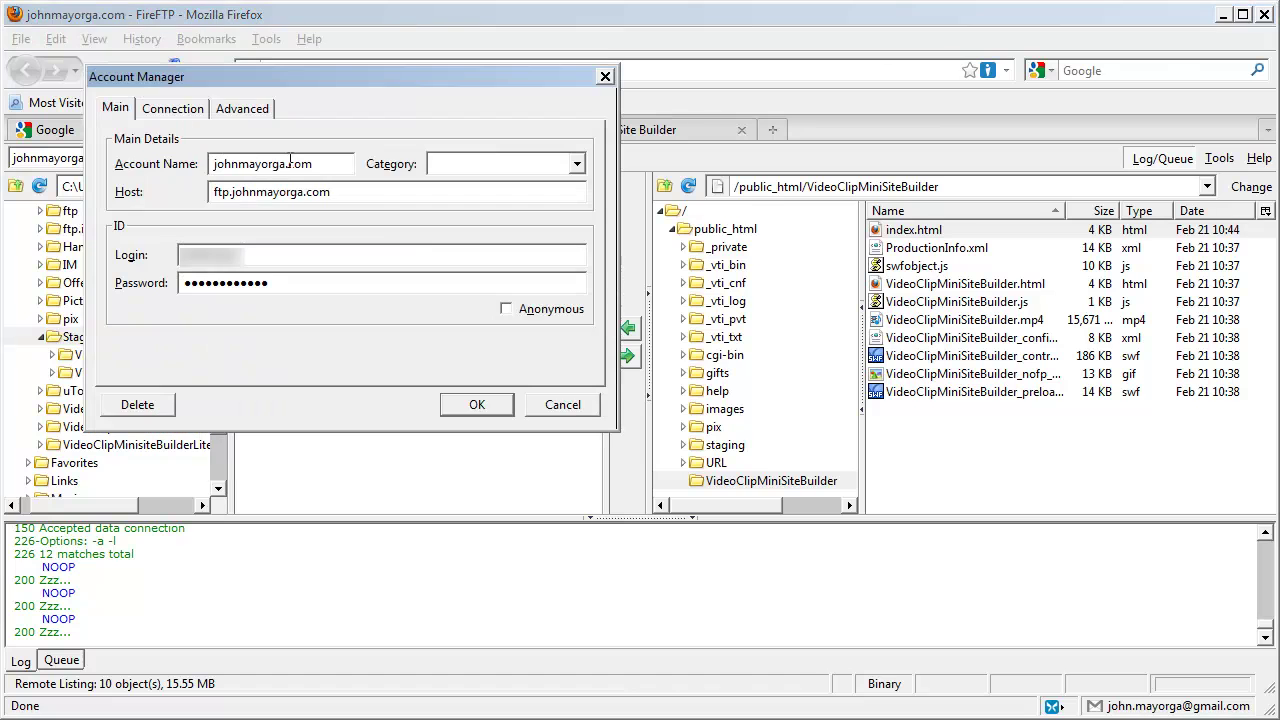
pyautogui.click(250, 117)
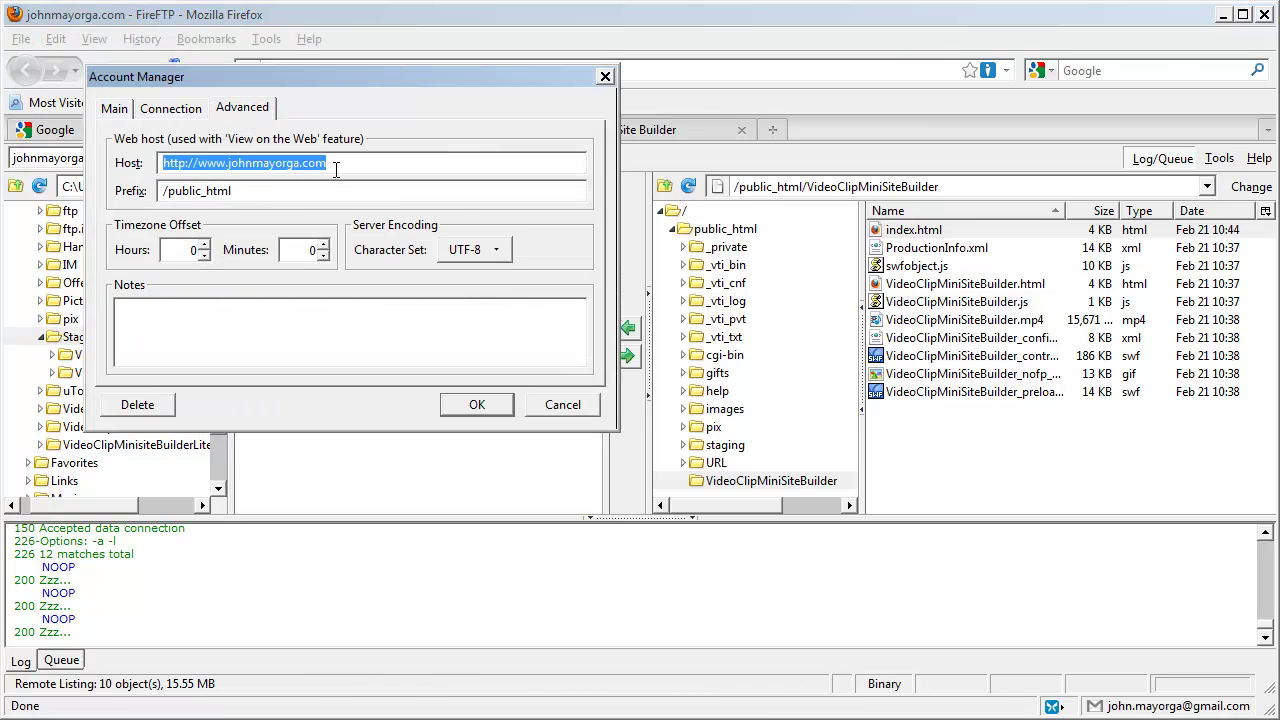
pyautogui.click(545, 410)
pyautogui.click(602, 130)
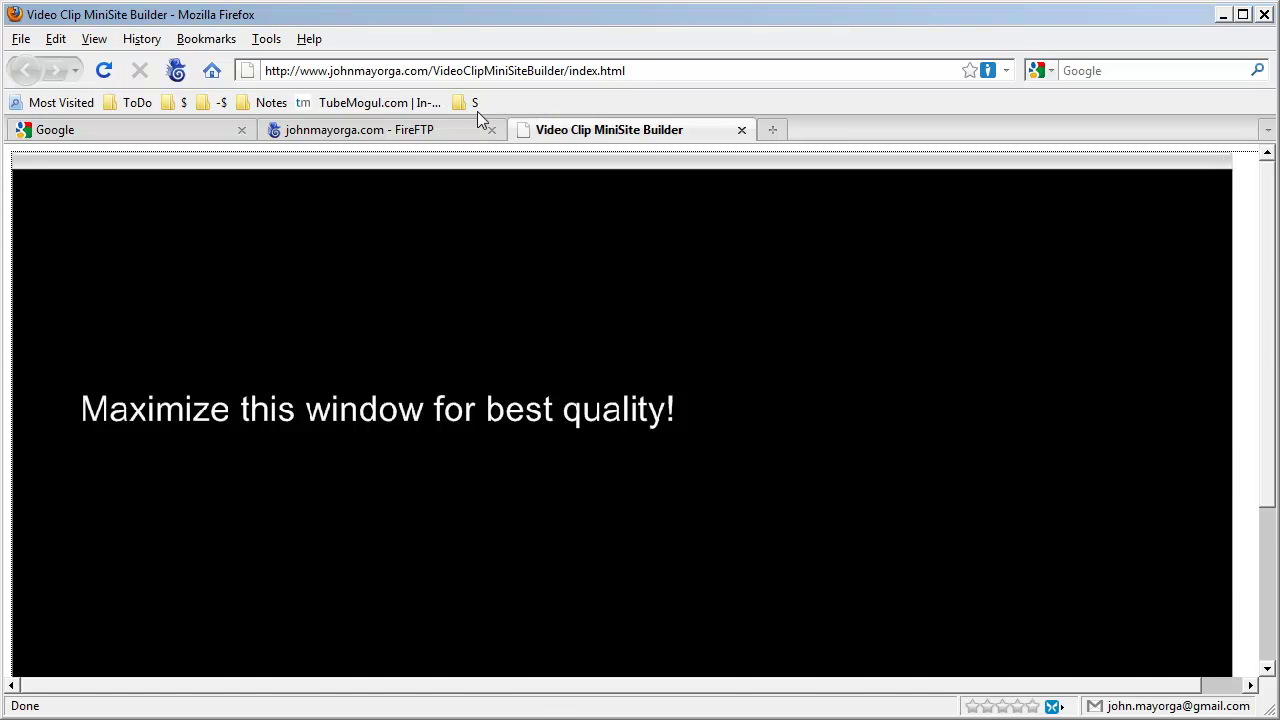
pyautogui.click(429, 133)
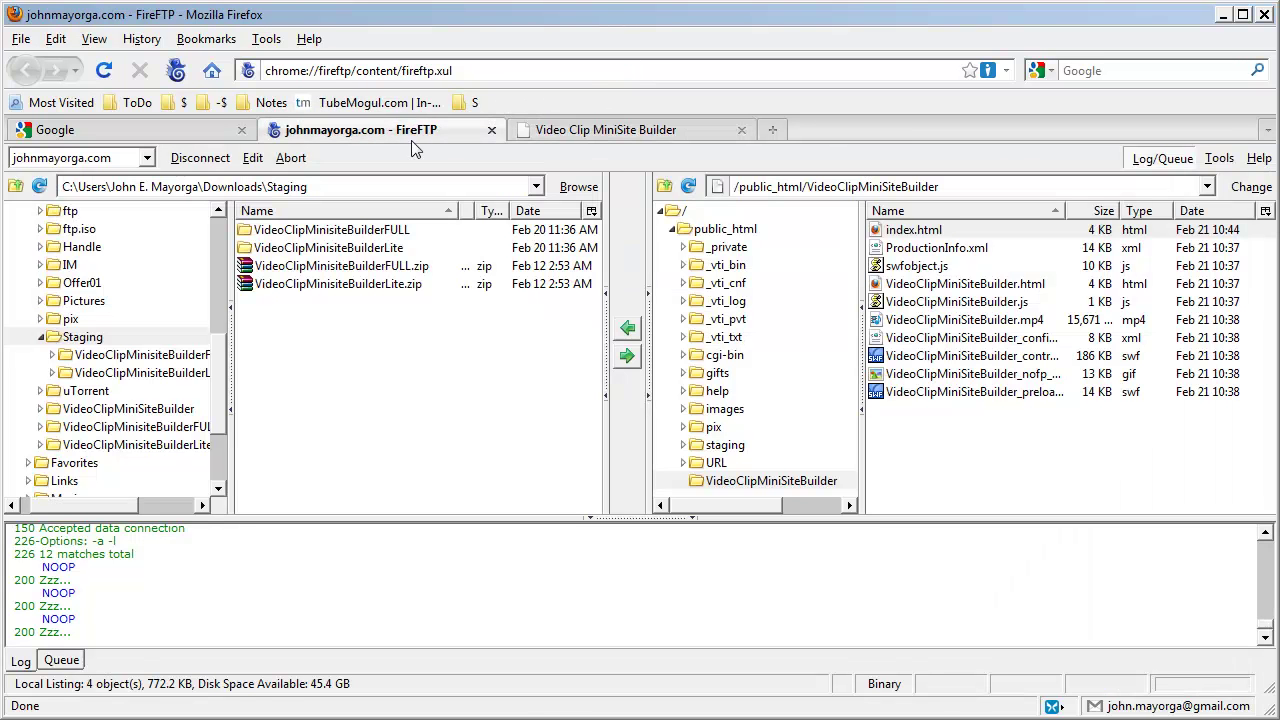
# Inspect the account's Advanced Prefix value /public_html and cancel the settings unchanged.
pyautogui.click(252, 158)
pyautogui.click(255, 115)
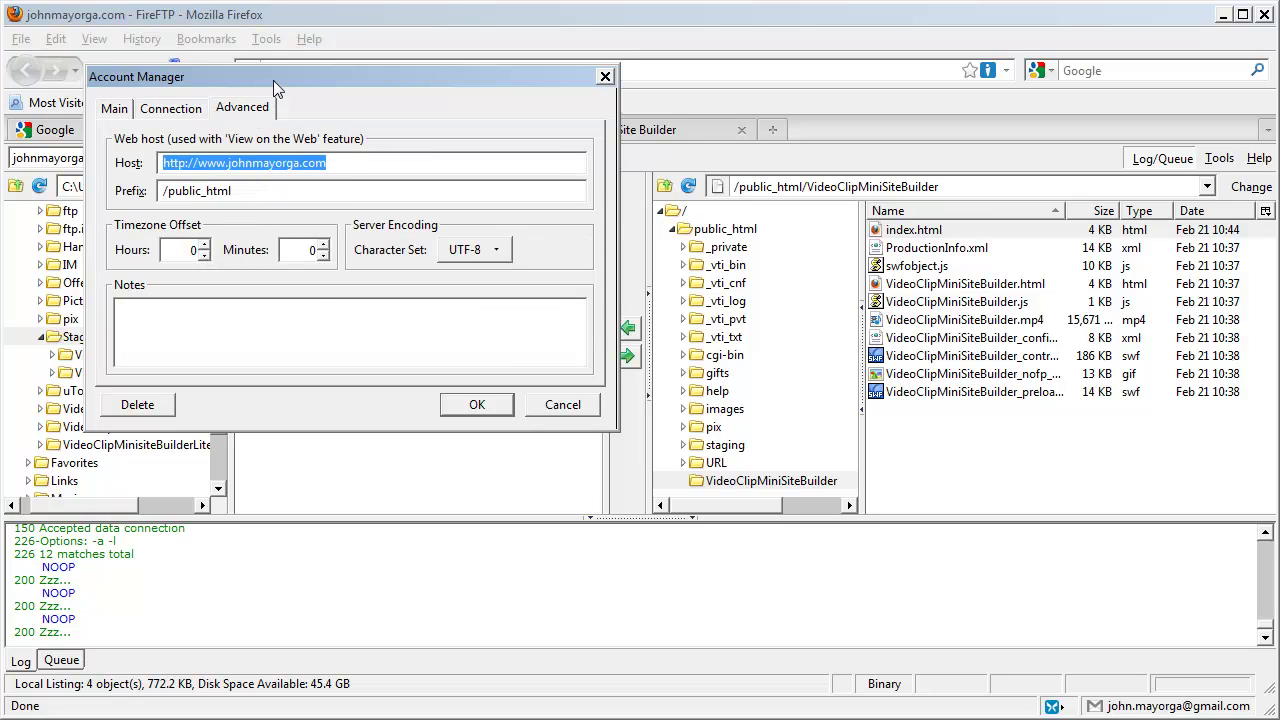
pyautogui.moveTo(273, 74); pyautogui.dragTo(288, 155)
pyautogui.click(263, 274)
pyautogui.moveTo(263, 274); pyautogui.dragTo(149, 277)
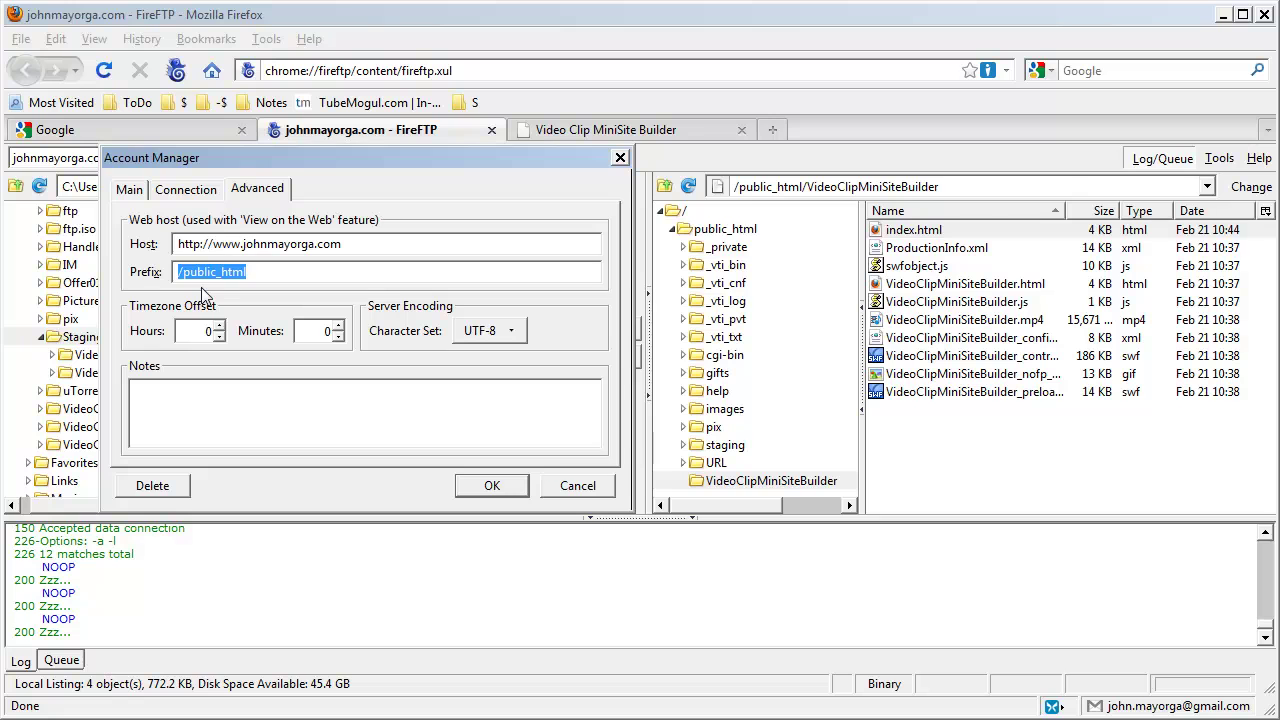
pyautogui.click(597, 494)
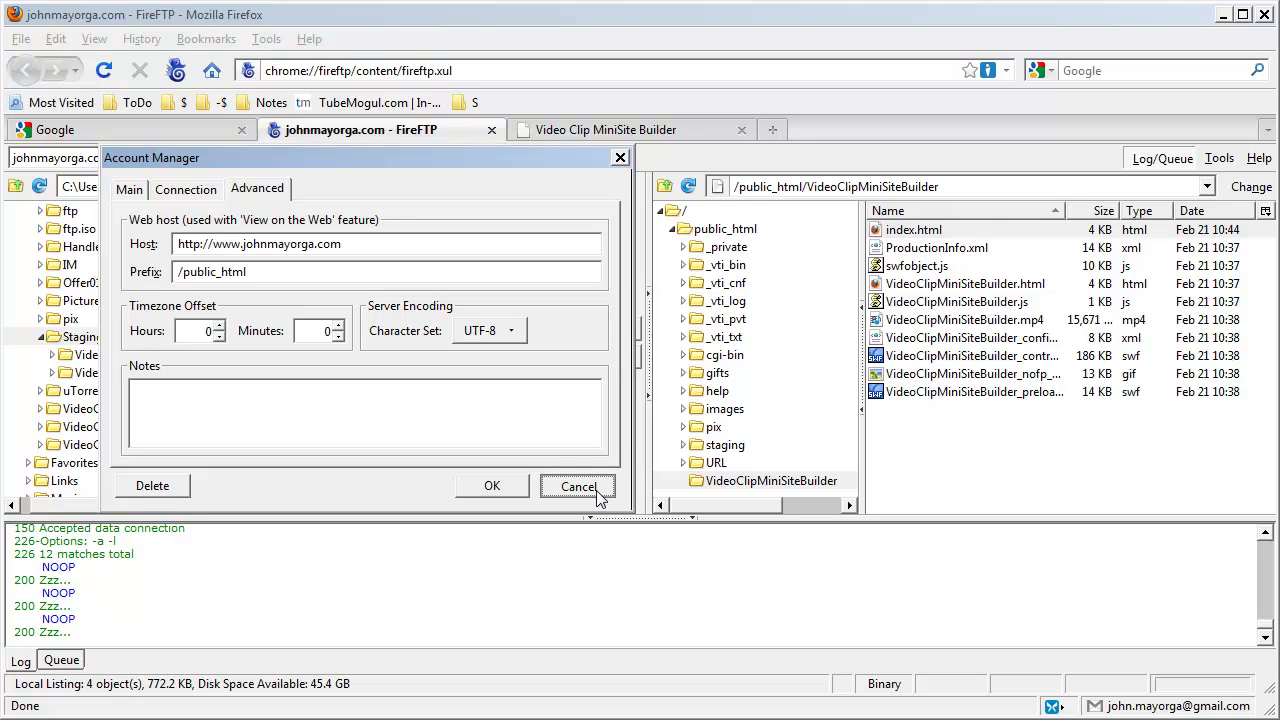
pyautogui.click(264, 272)
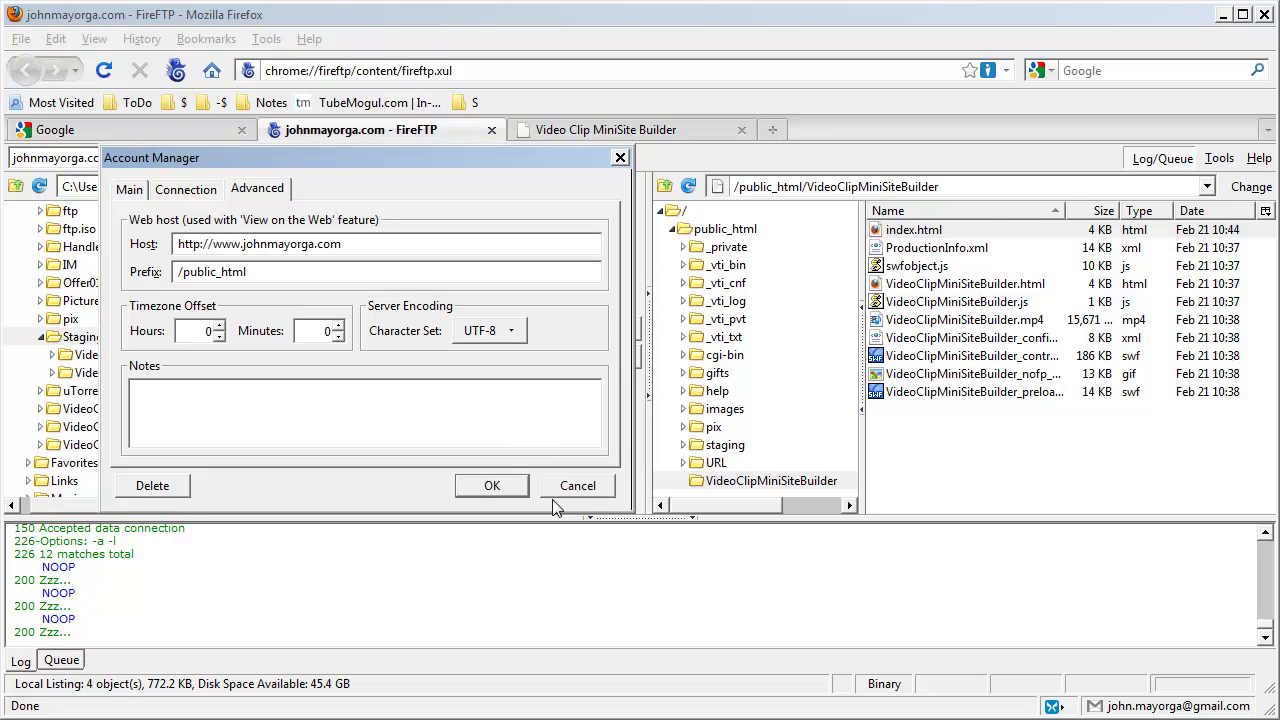
pyautogui.click(582, 490)
# Insert public_html after the domain in the page address and reload, getting 404 Not Found.
pyautogui.click(572, 136)
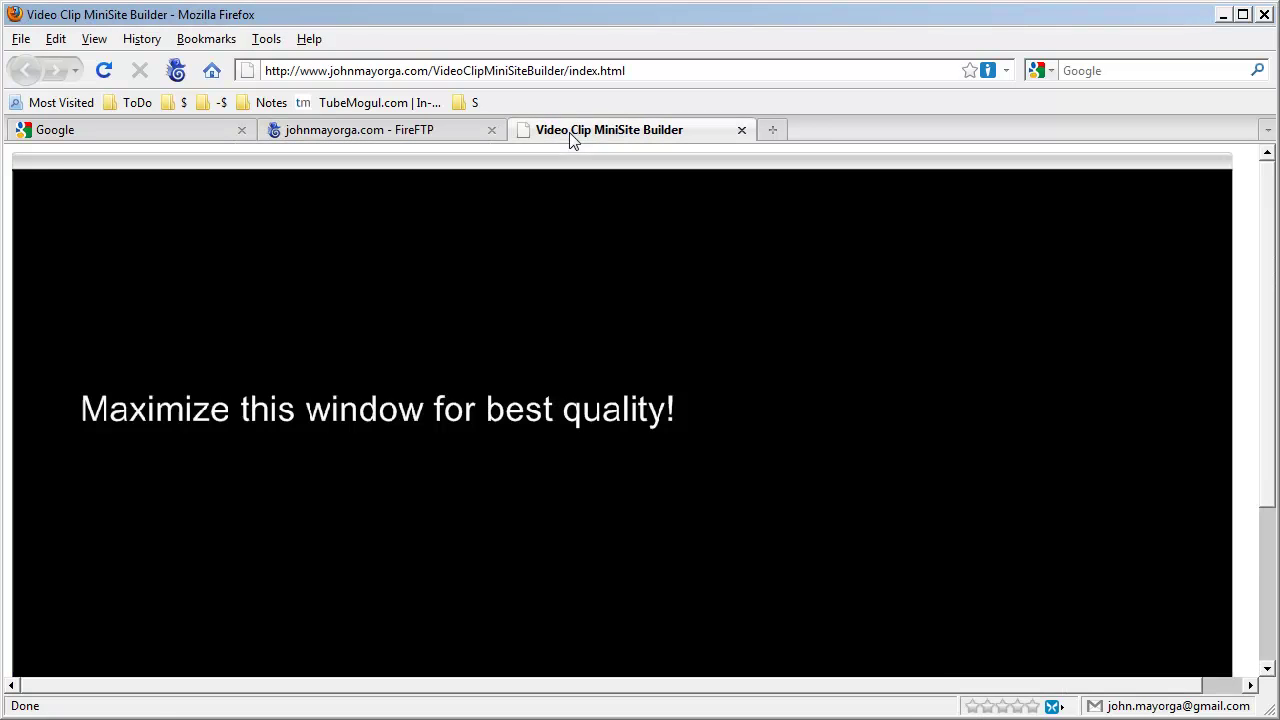
pyautogui.click(437, 72)
pyautogui.click(437, 72)
pyautogui.write('public_html')
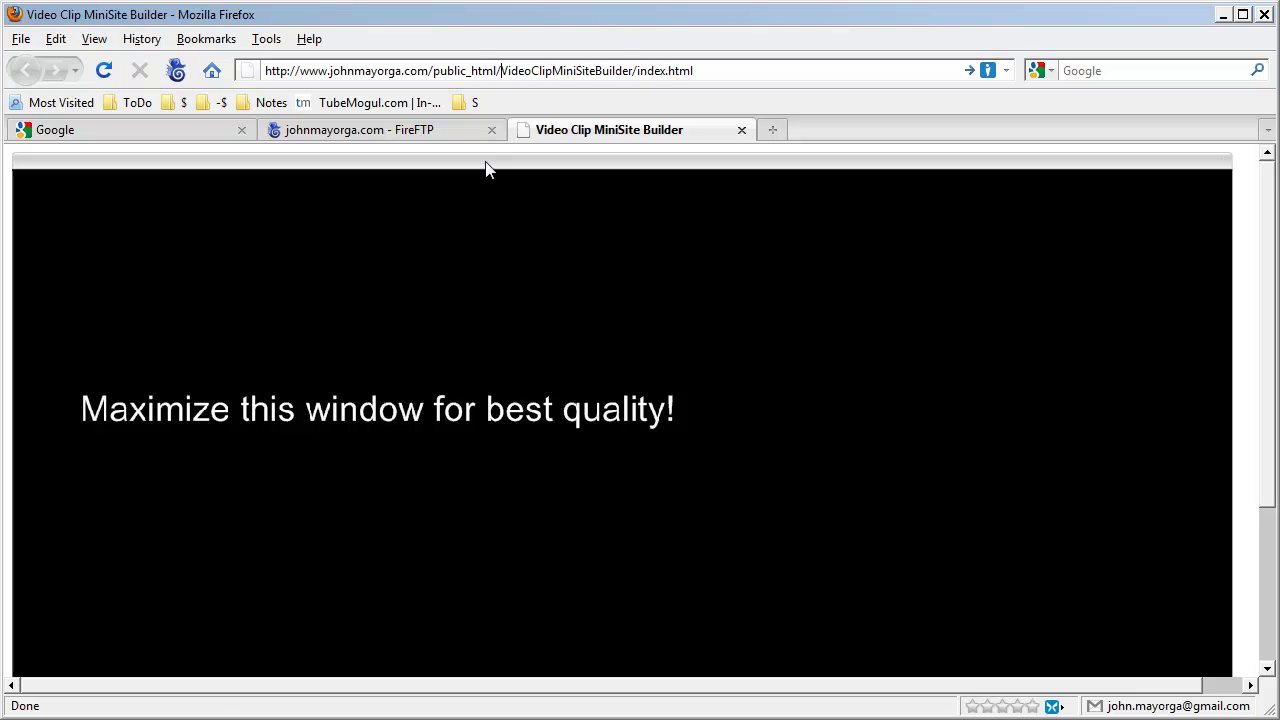
pyautogui.press('F5')
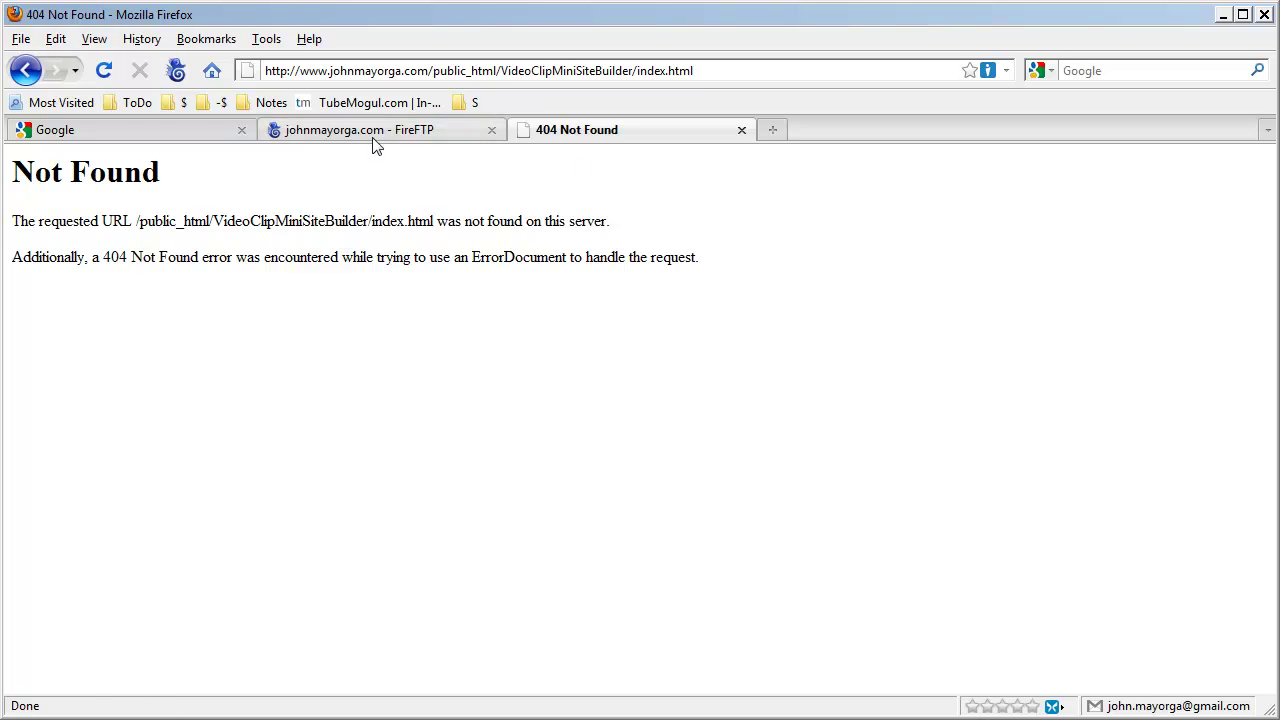
# Recheck the account's web host Prefix, leaving it as /public_html, and cancel.
pyautogui.click(324, 137)
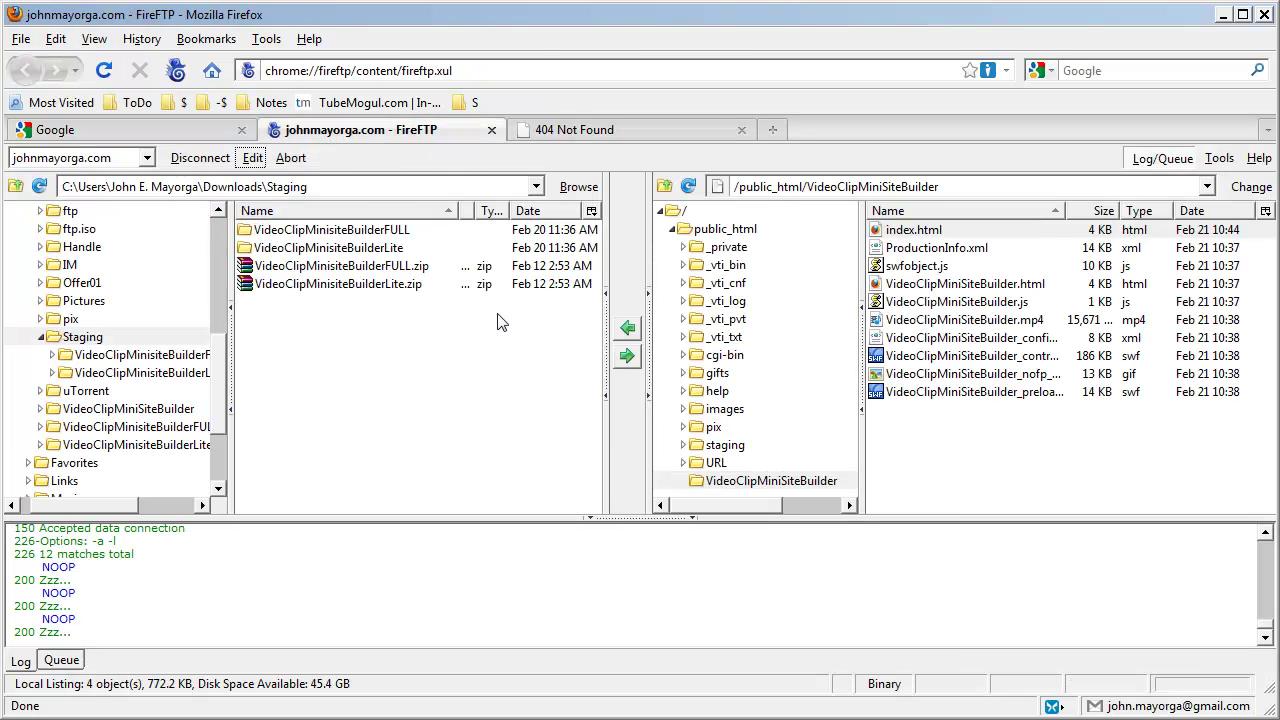
pyautogui.click(253, 158)
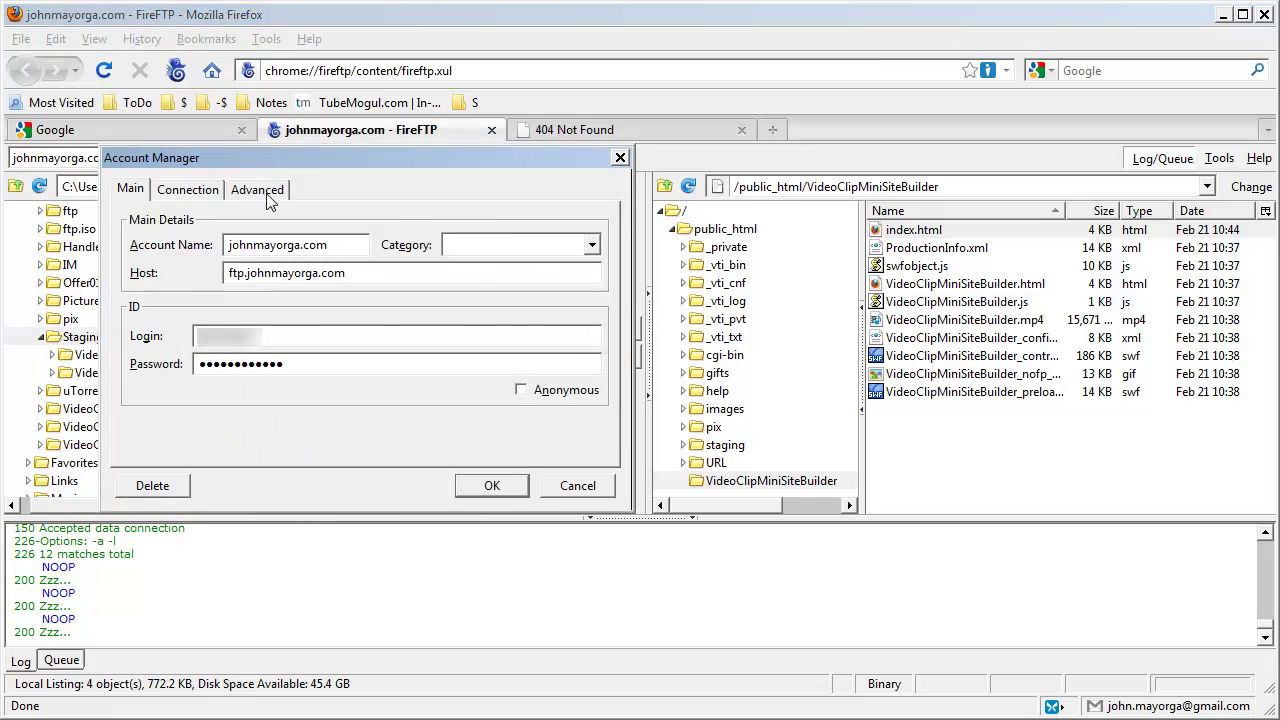
pyautogui.click(257, 189)
pyautogui.click(303, 274)
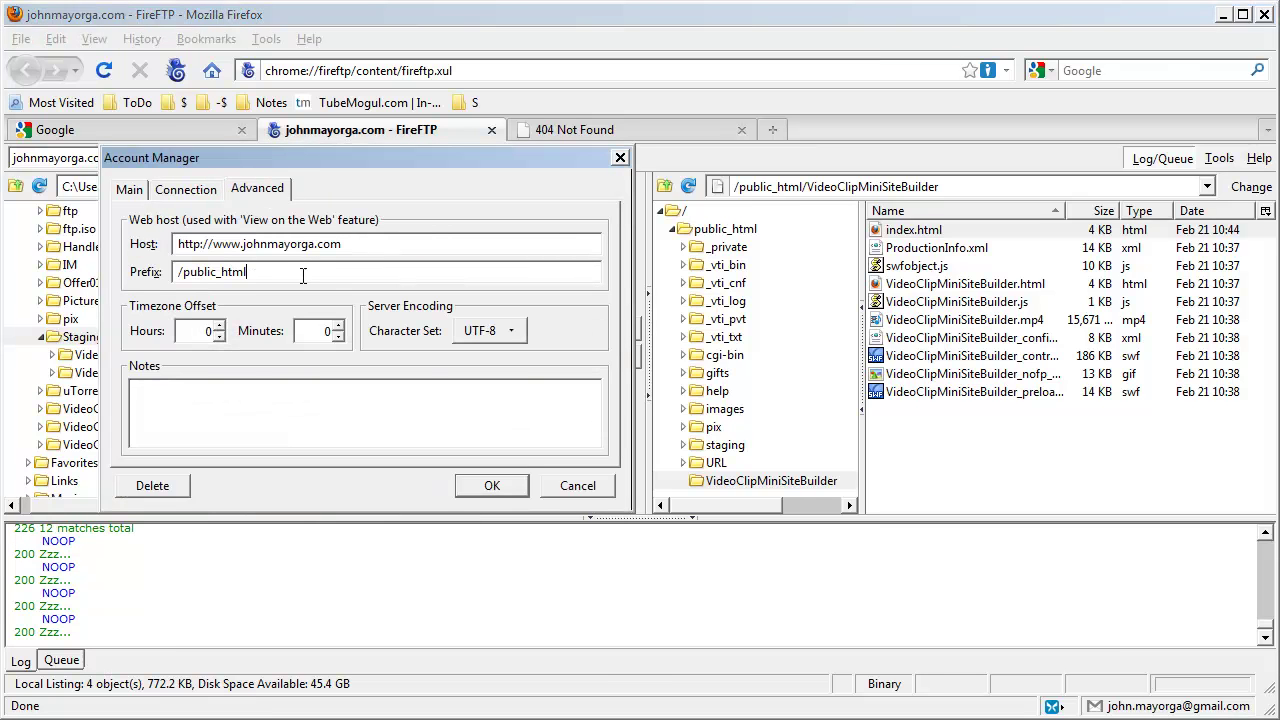
pyautogui.moveTo(303, 274); pyautogui.dragTo(136, 264)
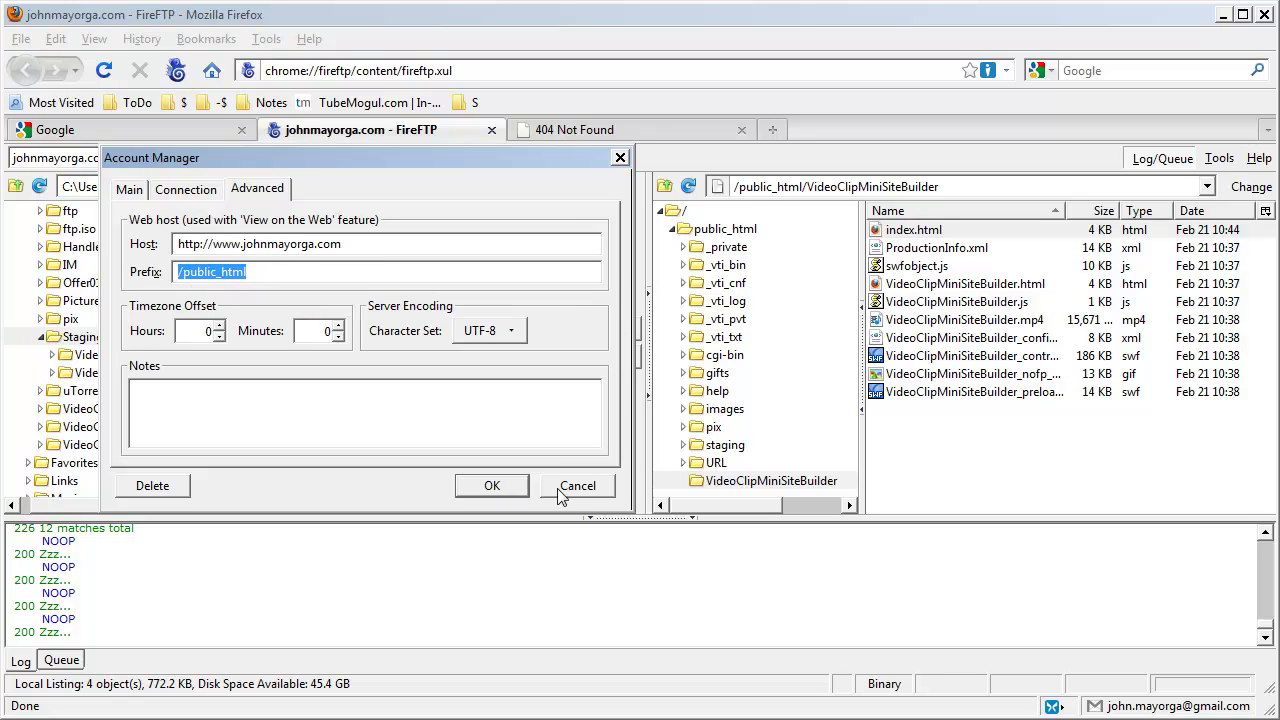
pyautogui.moveTo(560, 497); pyautogui.dragTo(357, 300)
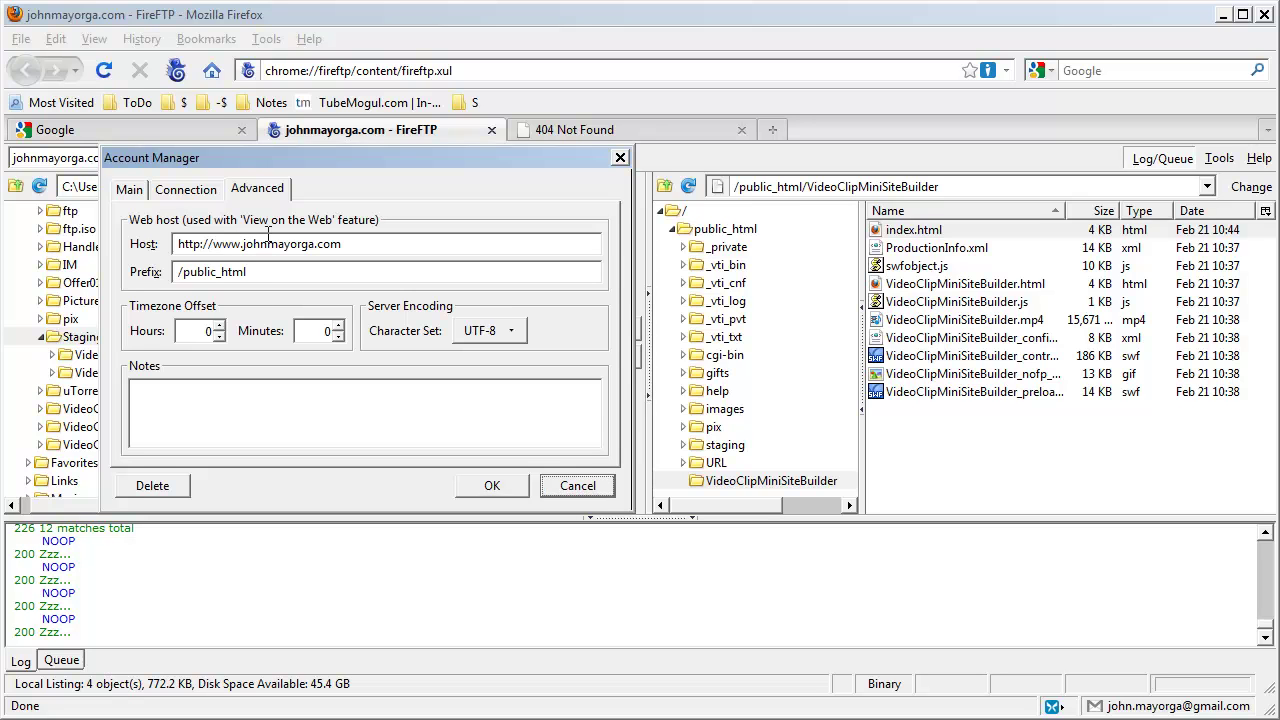
pyautogui.click(567, 494)
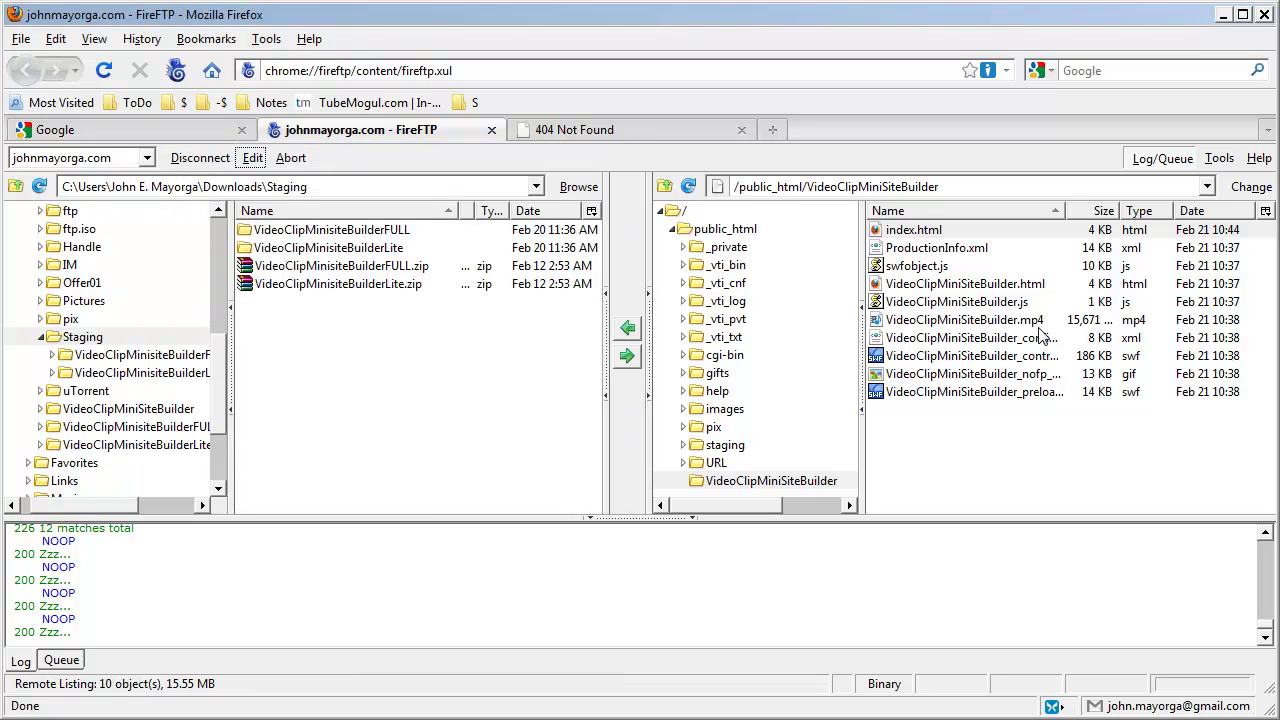
# View remote index.html on the web, then close the Video Clip and 404 Not Found tabs.
pyautogui.rightClick(905, 233)
pyautogui.click(958, 307)
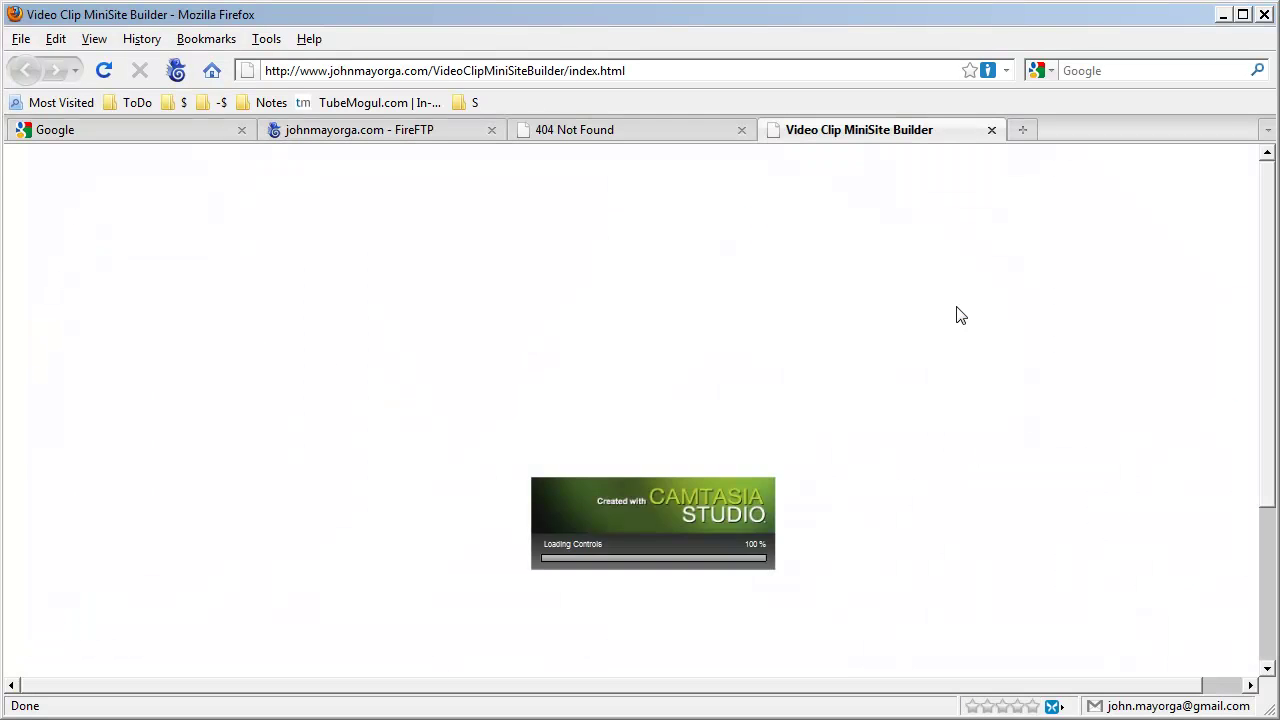
pyautogui.click(991, 129)
pyautogui.click(741, 129)
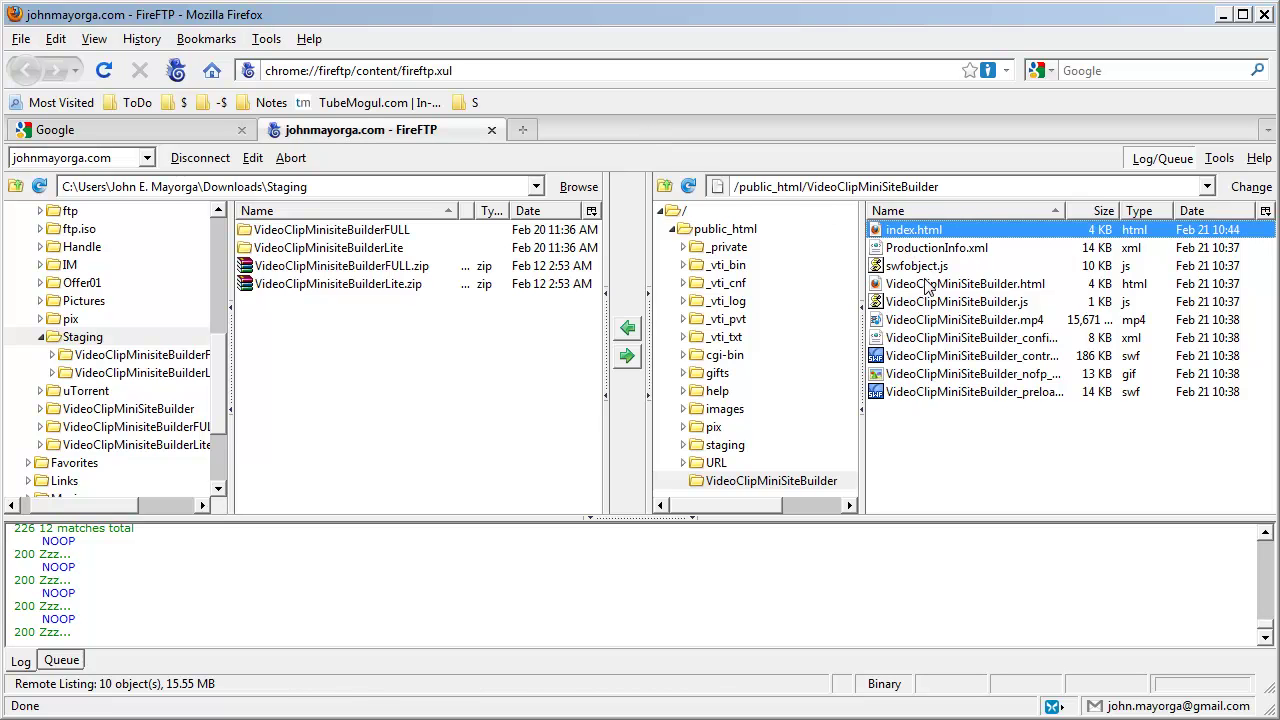
# Copy the web (HTTP) address of the remote index.html.
pyautogui.rightClick(897, 234)
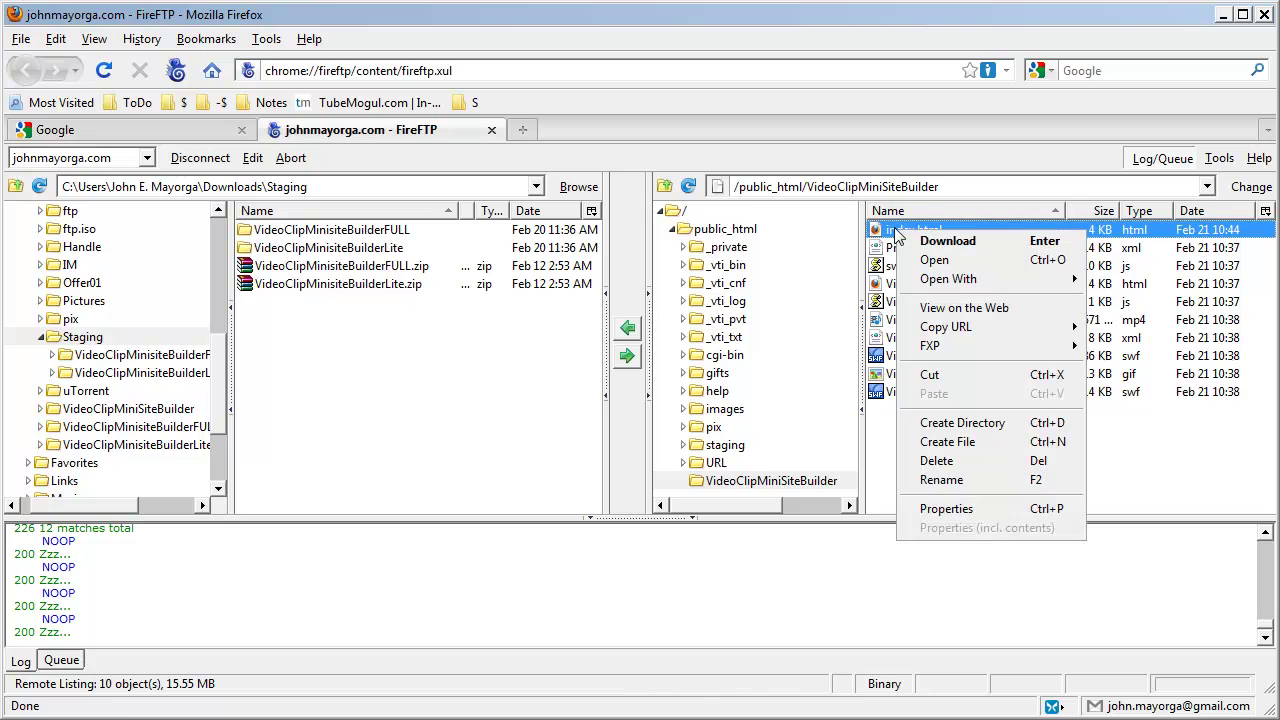
pyautogui.moveTo(938, 336)
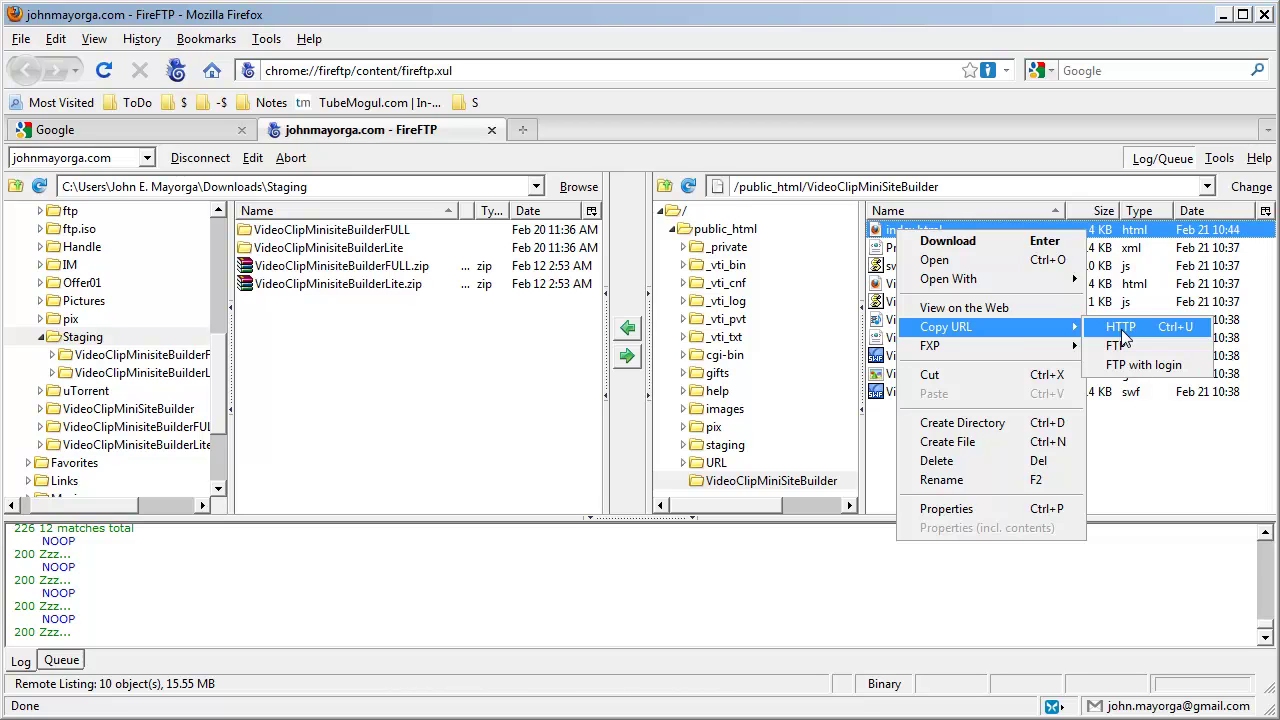
pyautogui.click(1120, 330)
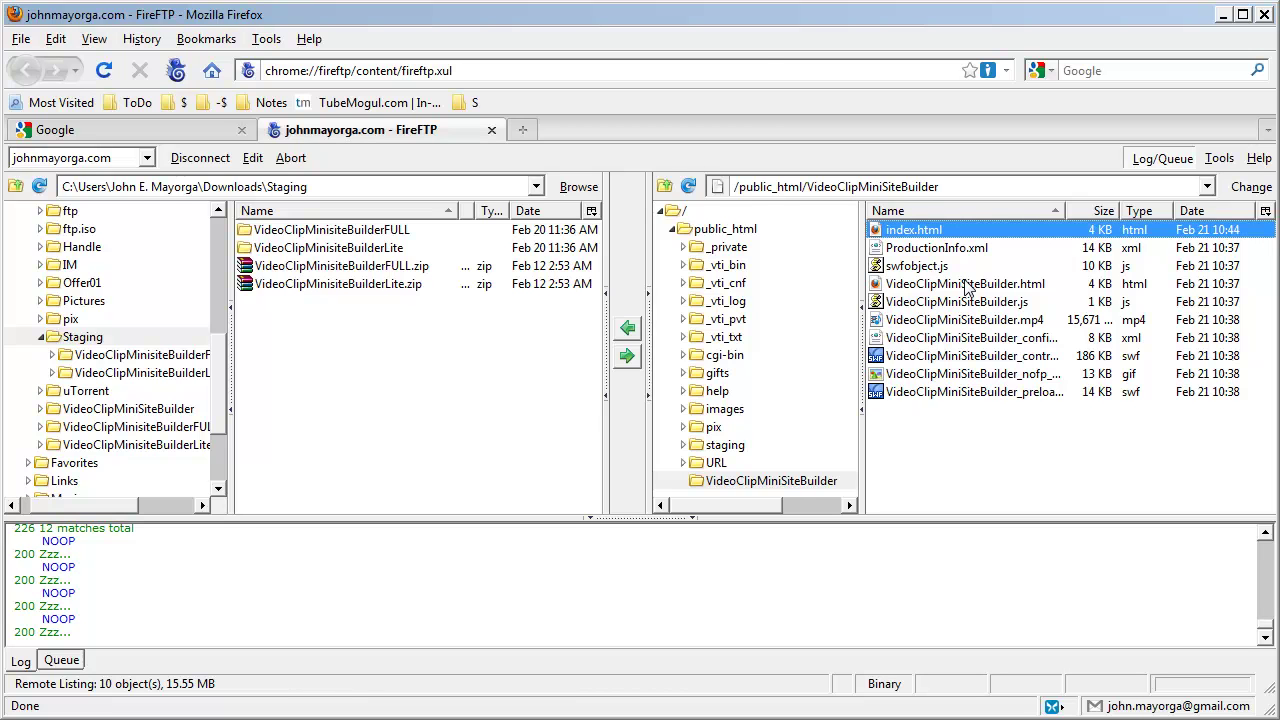
# Paste the copied index.html URL into a new tab and load the Video Clip MiniSite Builder page.
pyautogui.click(523, 130)
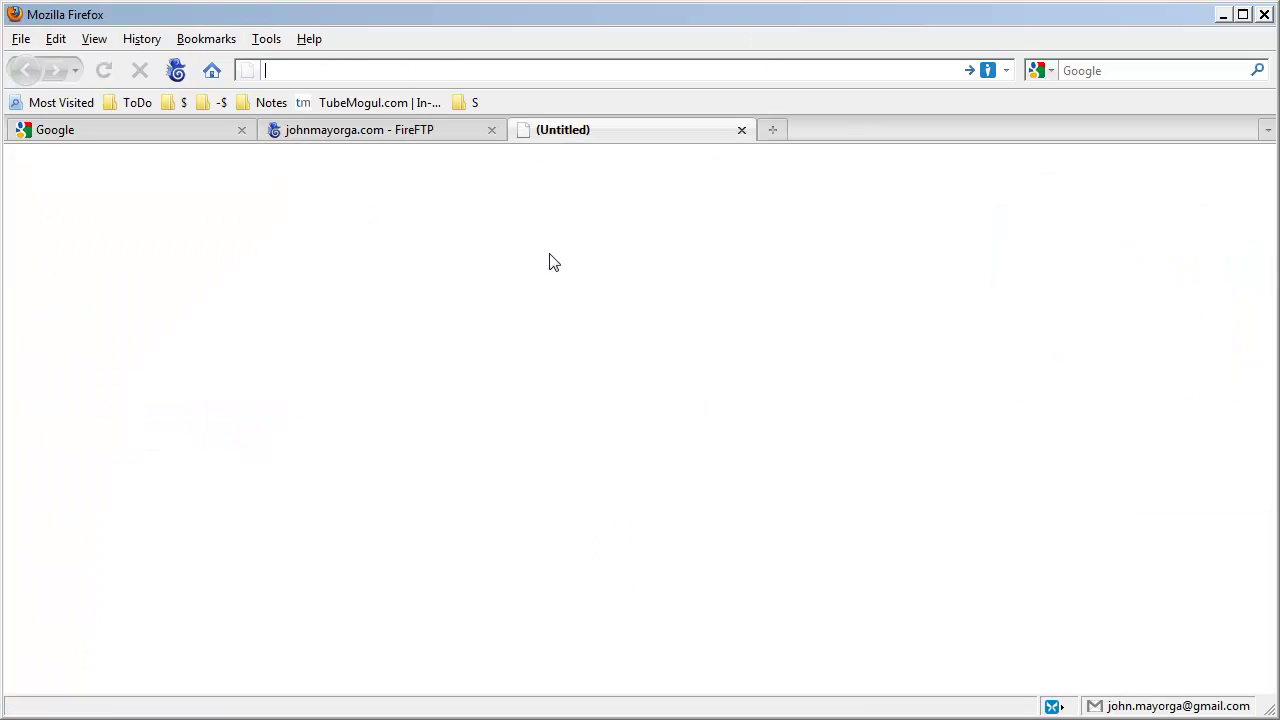
pyautogui.rightClick(300, 73)
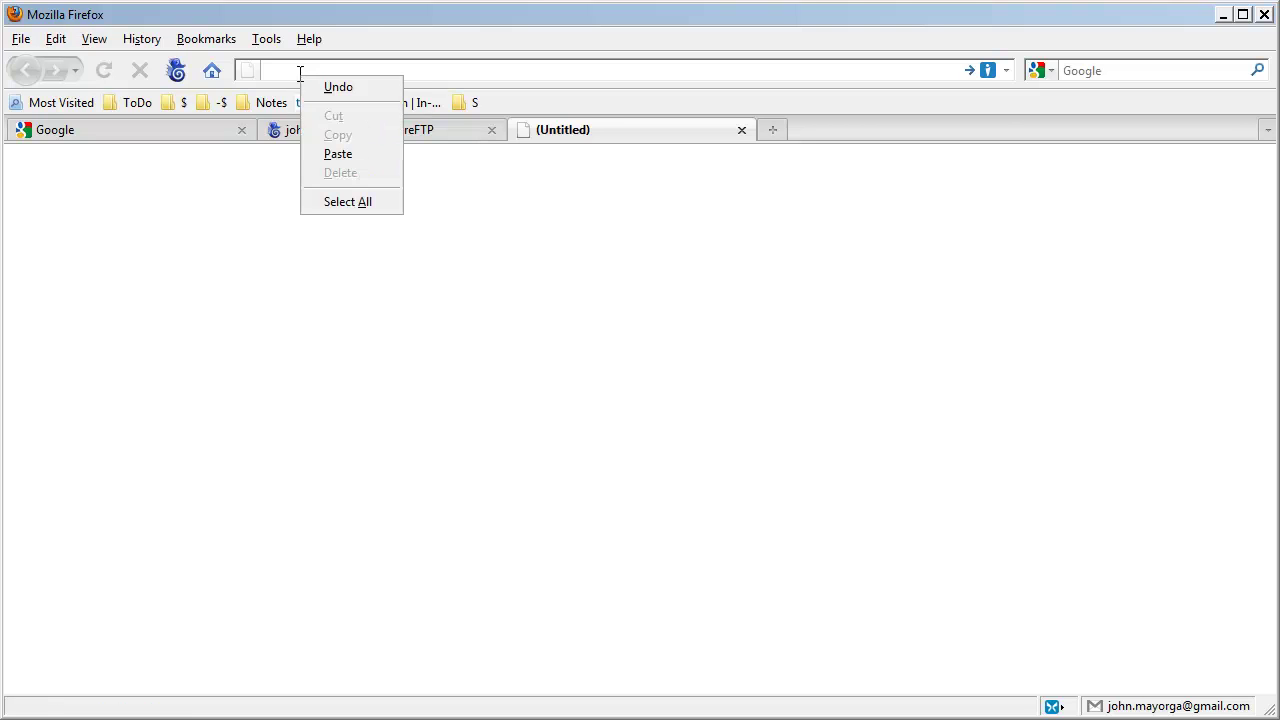
pyautogui.click(351, 153)
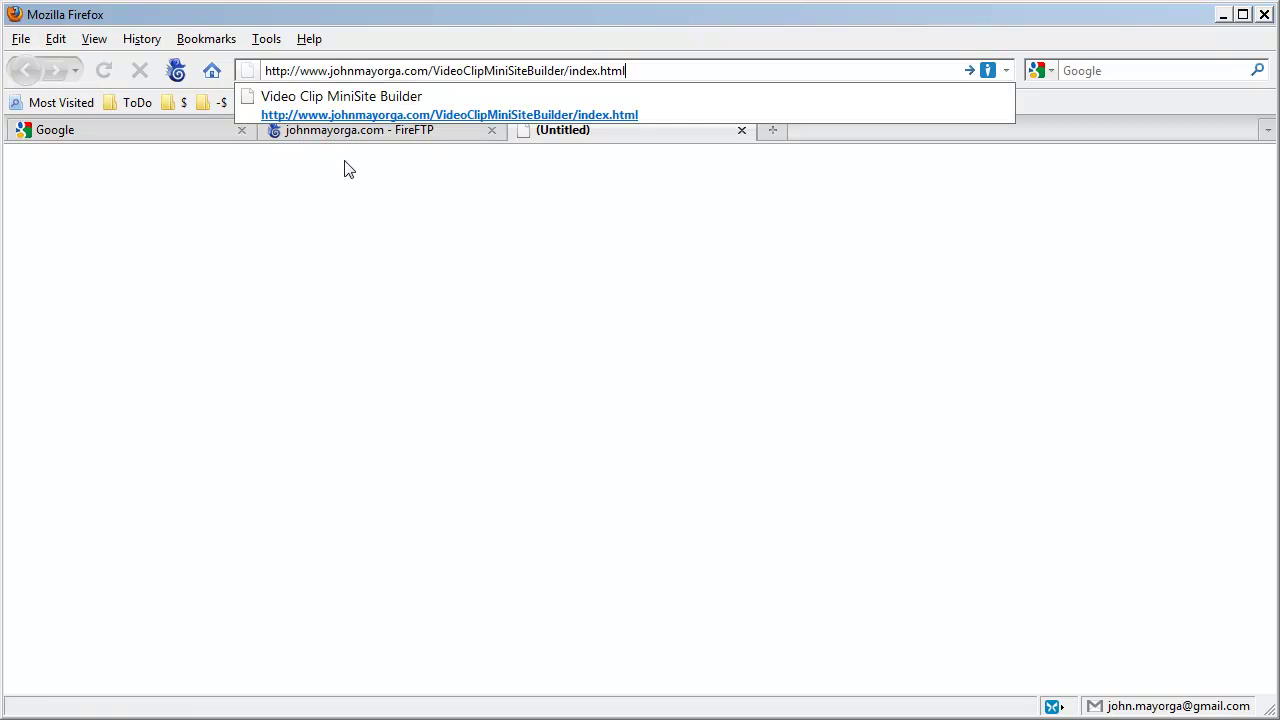
pyautogui.click(661, 70)
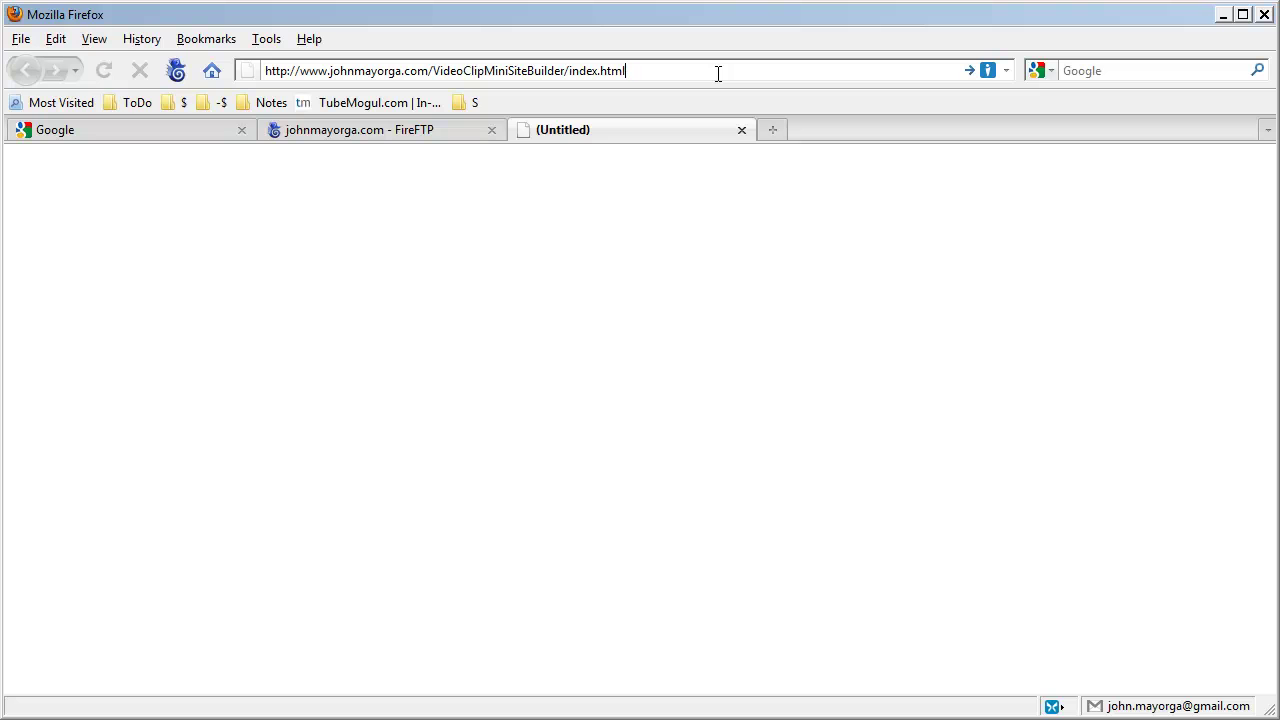
pyautogui.press('Return')
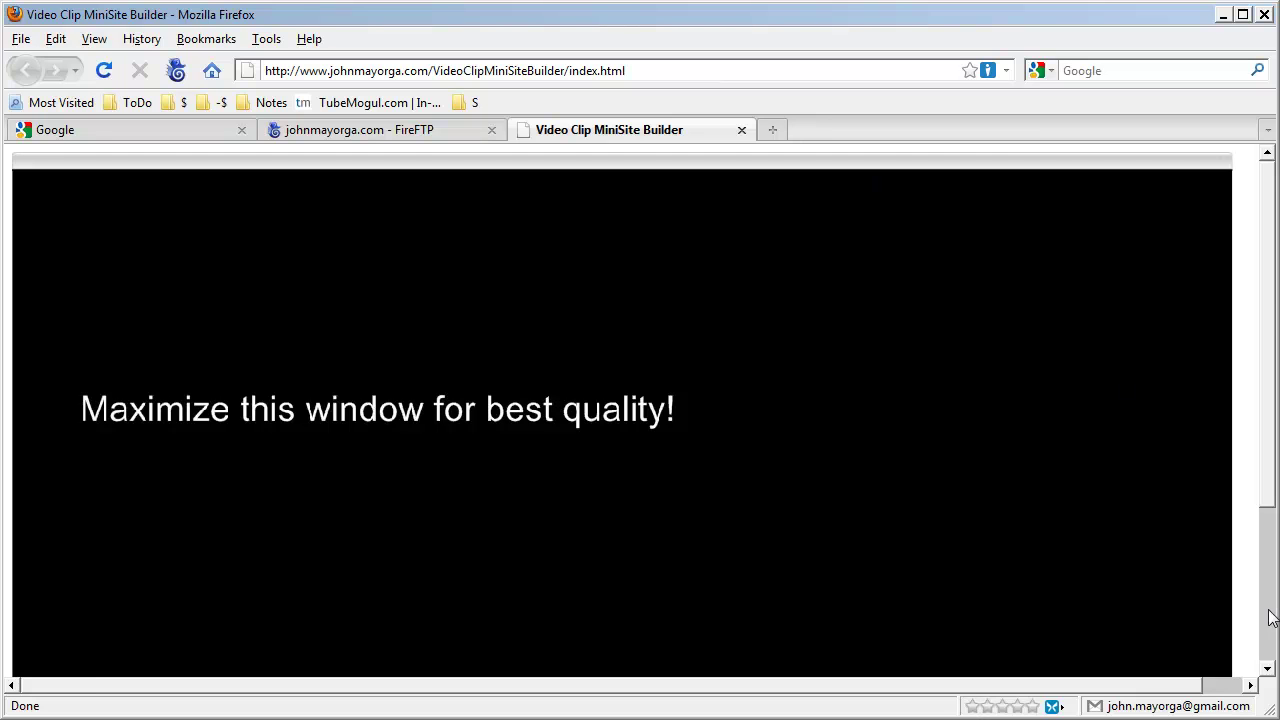
pyautogui.click(1272, 645)
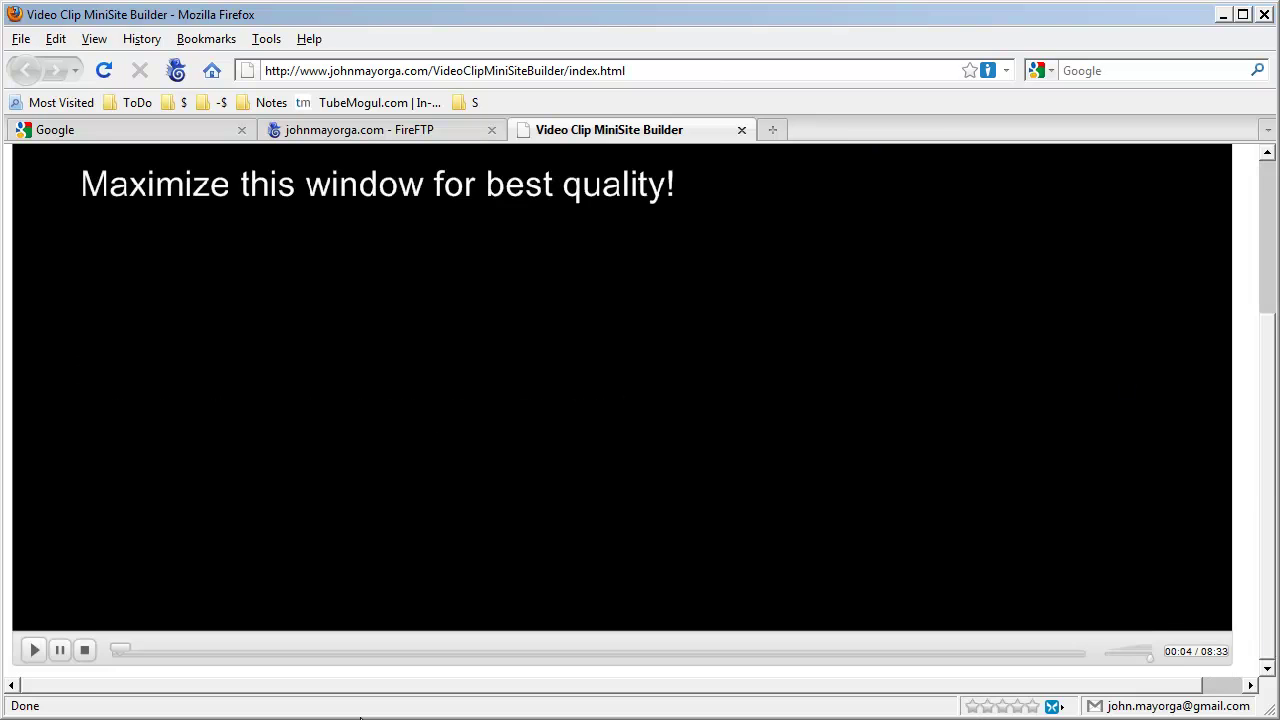
# Bring up FireFTP's Tools > Options dialog and move it clear of the file lists.
pyautogui.click(428, 134)
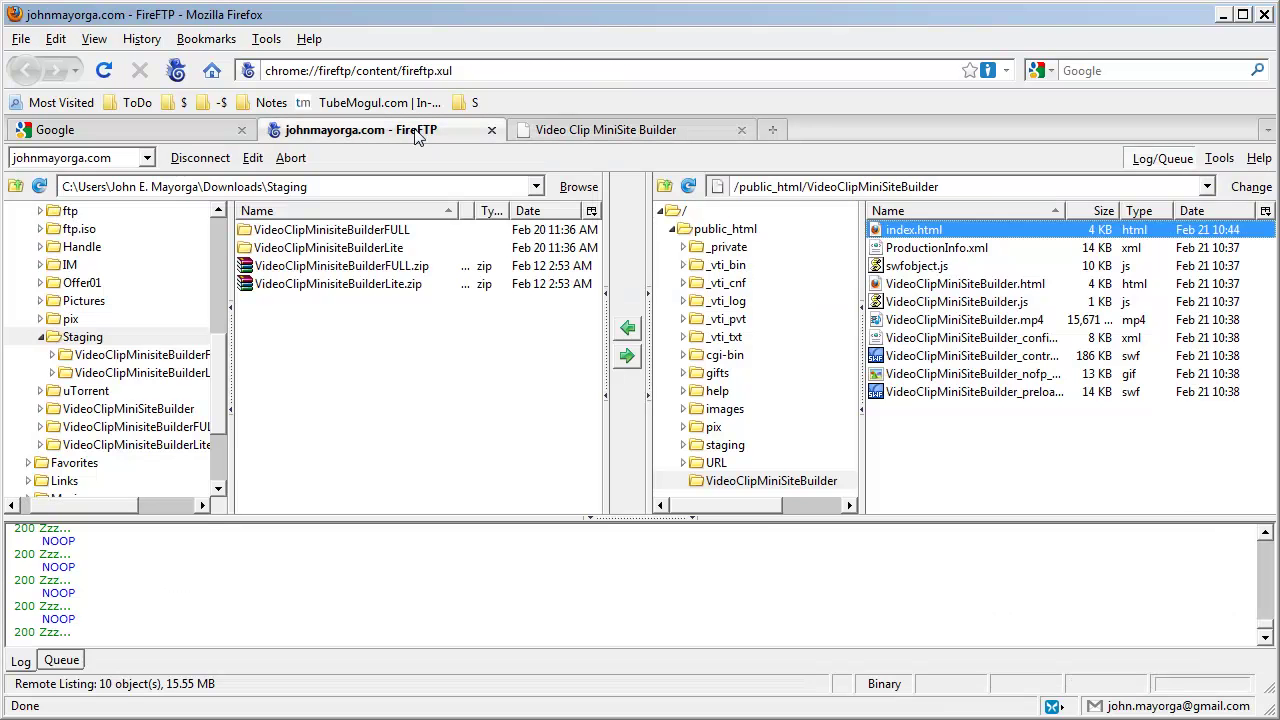
pyautogui.click(1219, 160)
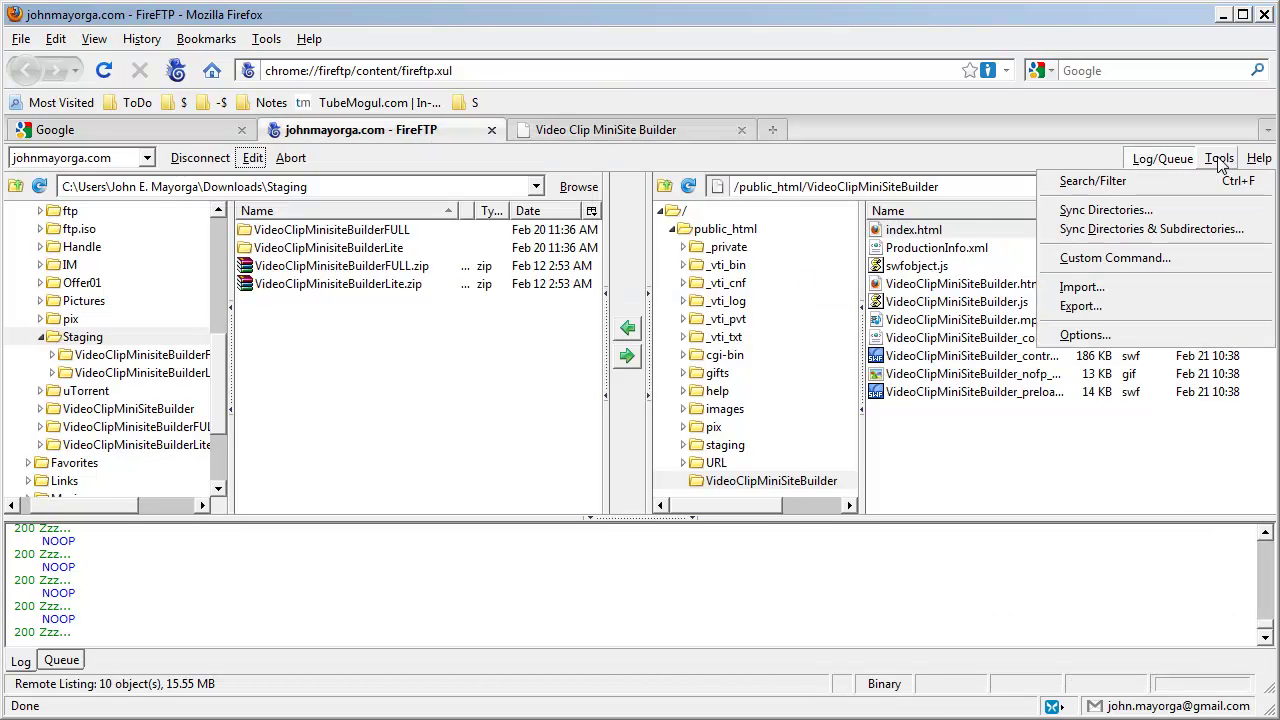
pyautogui.click(1139, 334)
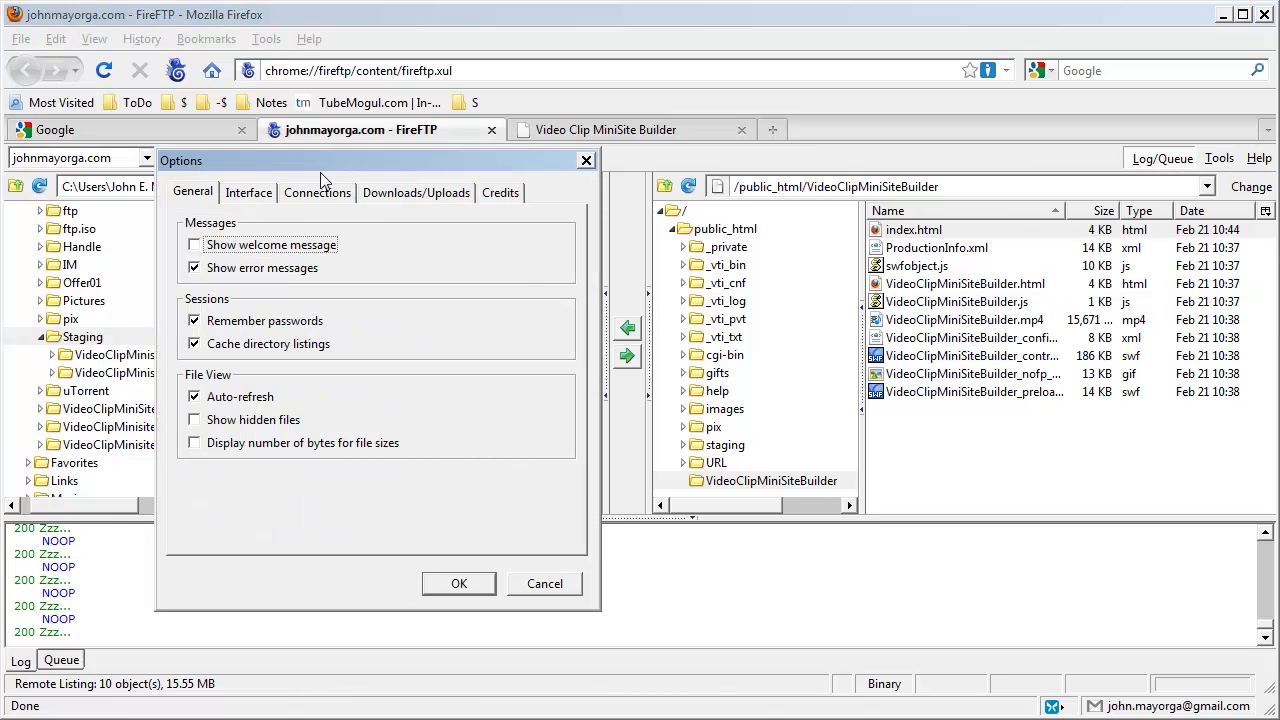
pyautogui.moveTo(320, 167); pyautogui.dragTo(533, 94)
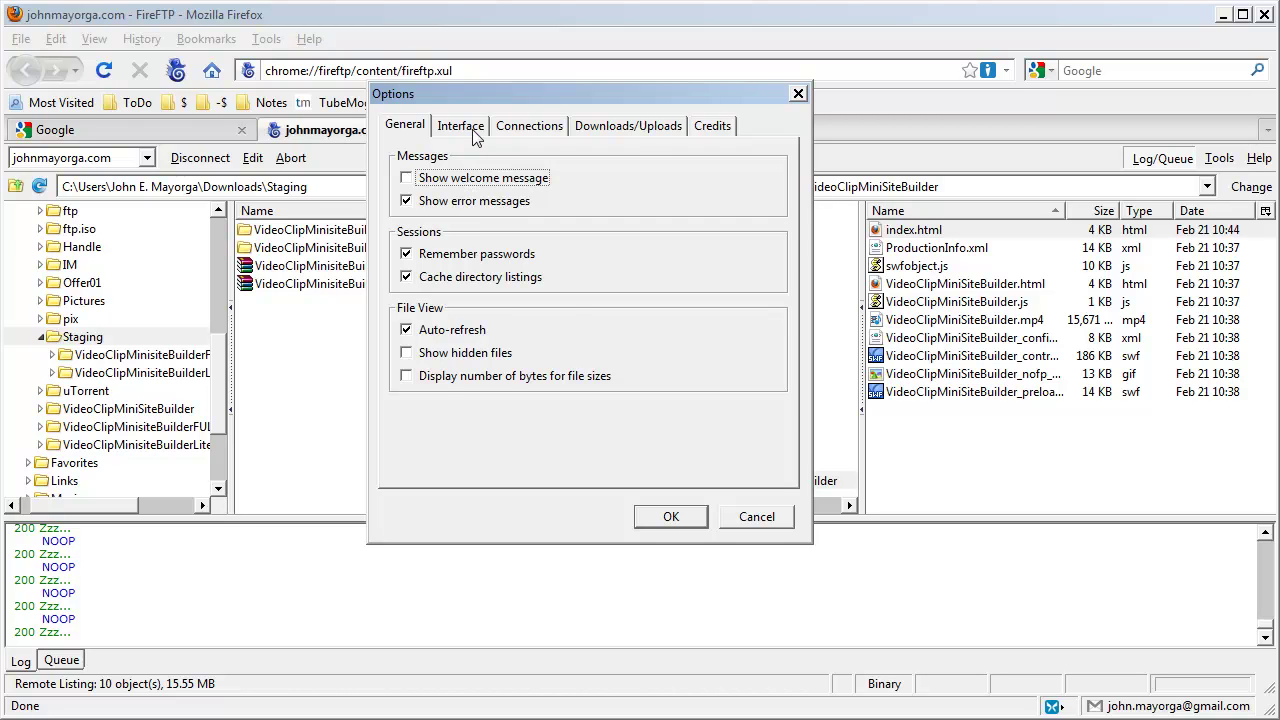
# Review Downloads/Uploads (Binary Mode) and Connections settings, then enable Show hidden files under General.
pyautogui.click(628, 126)
pyautogui.click(445, 208)
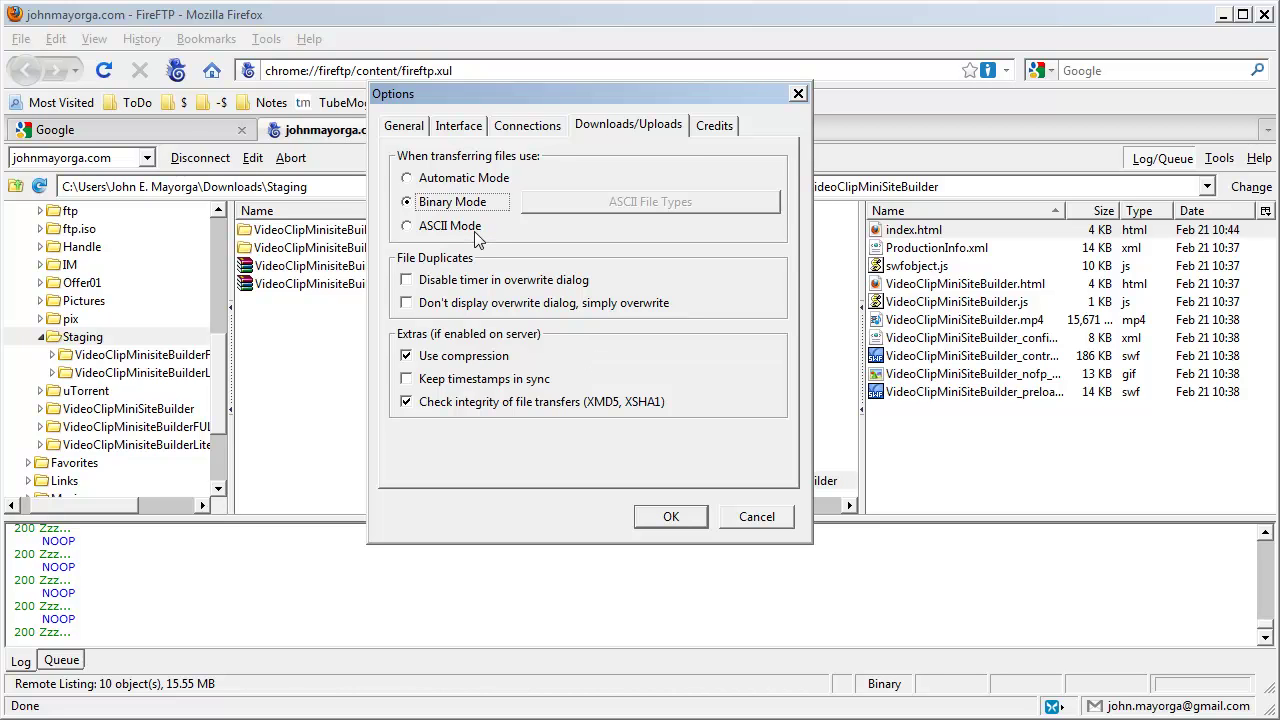
pyautogui.click(528, 126)
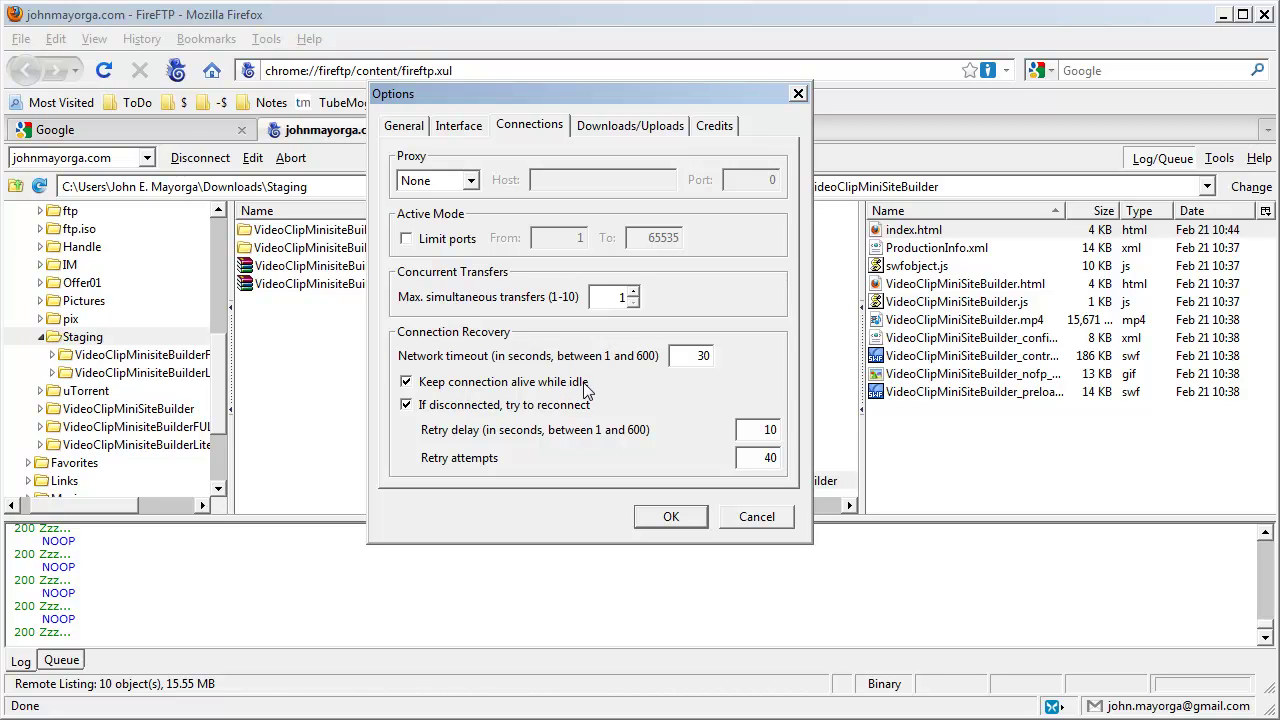
pyautogui.hotkey('ctrl', 'shift', 'Tab')
pyautogui.hotkey('ctrl', 'shift', 'Tab')
pyautogui.click(406, 353)
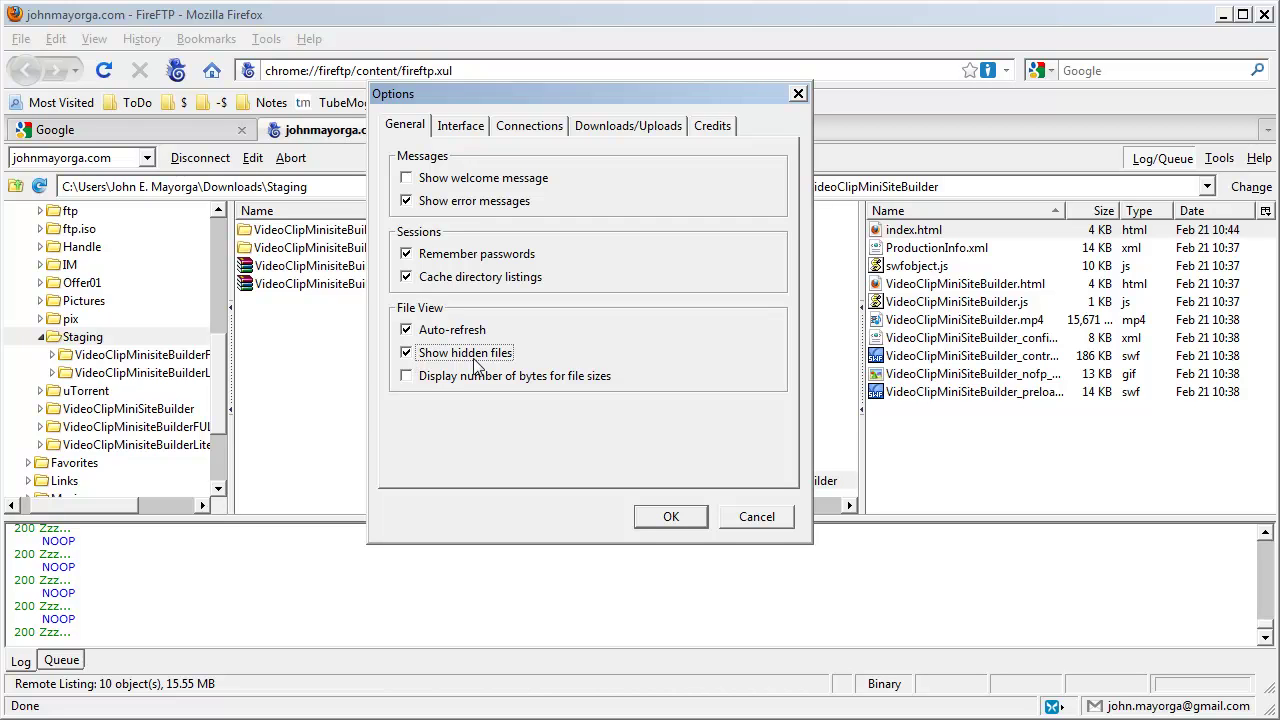
# Enable 'Display number of bytes for file sizes' and save the options with OK.
pyautogui.click(408, 377)
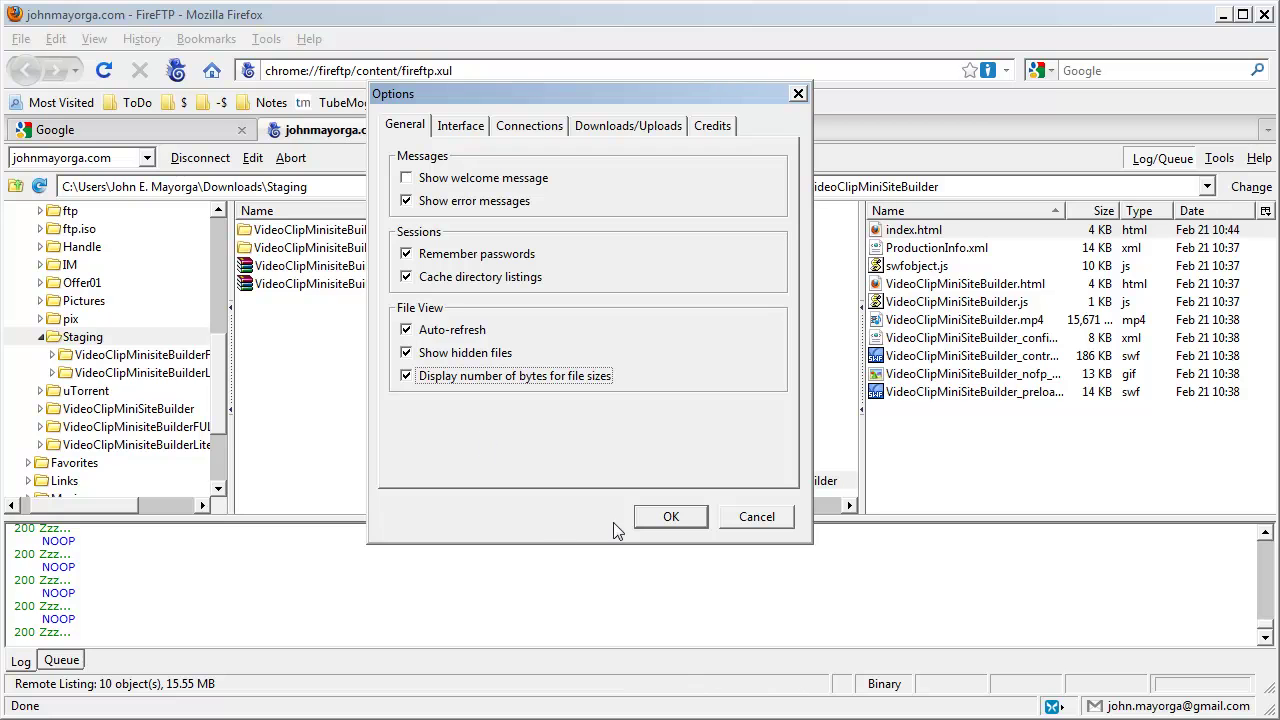
pyautogui.click(672, 517)
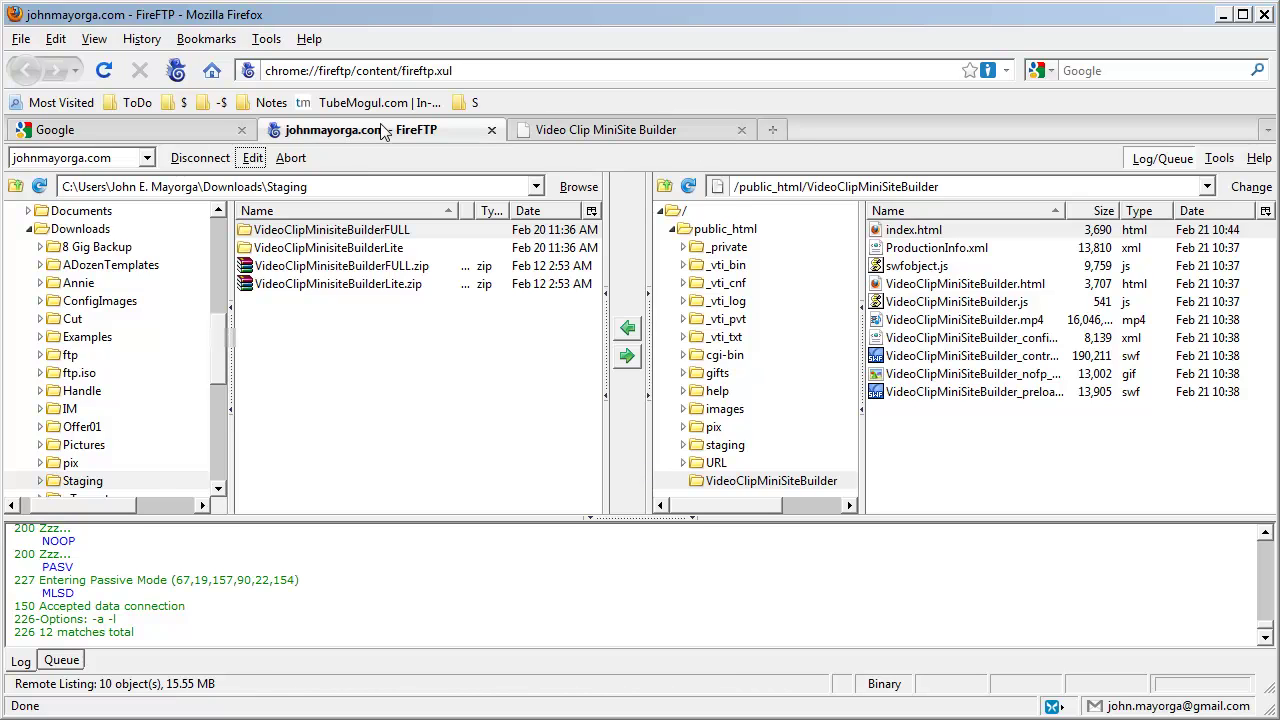
pyautogui.click(252, 158)
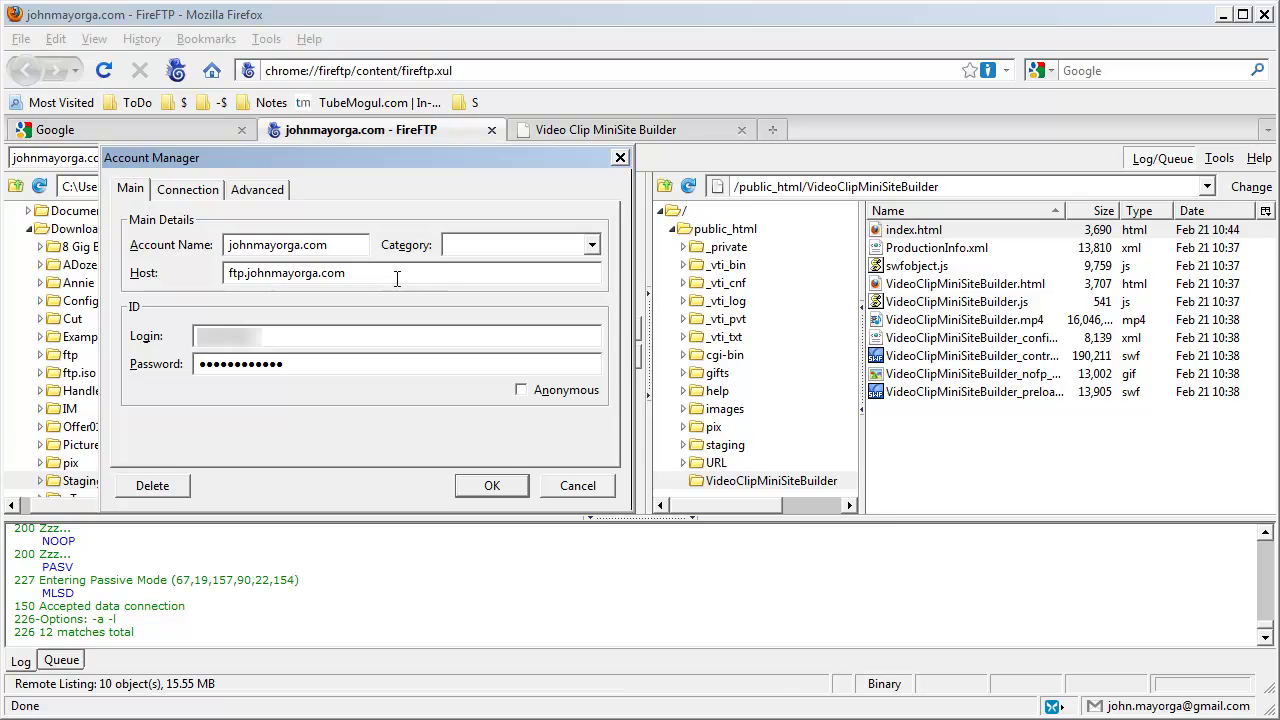
pyautogui.click(200, 195)
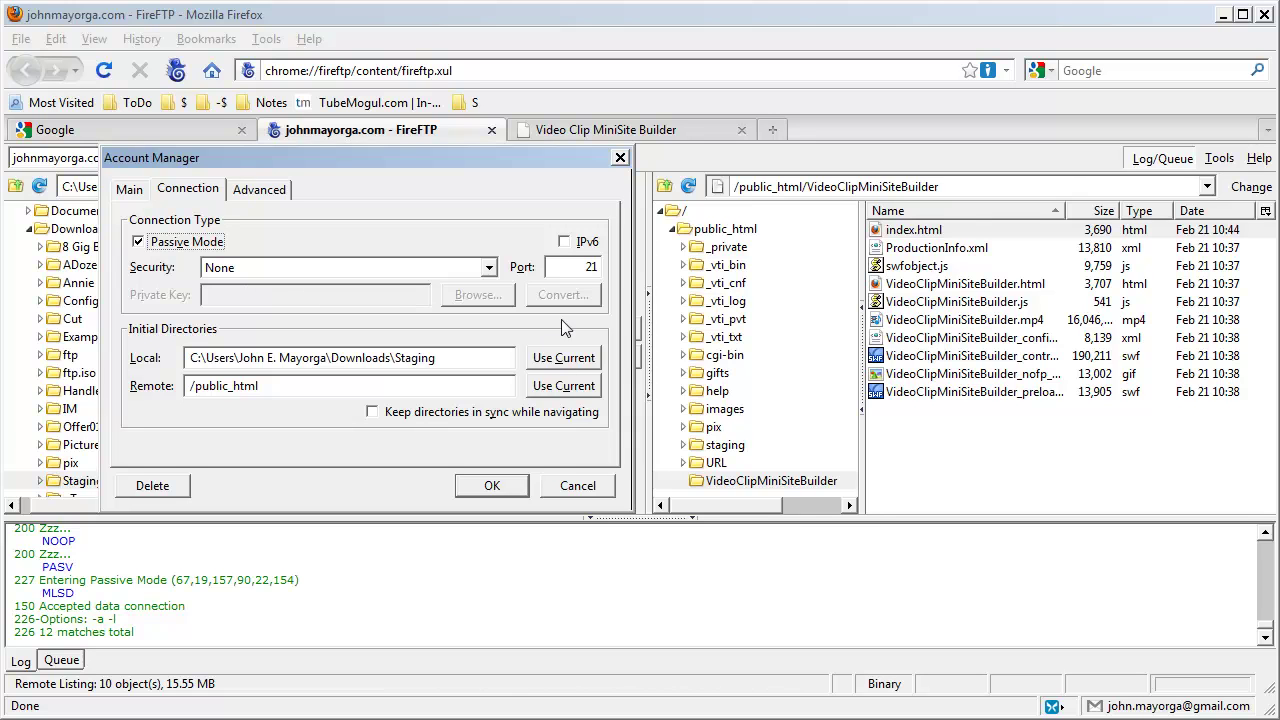
pyautogui.click(591, 268)
pyautogui.click(434, 360)
pyautogui.tripleClick(462, 358)
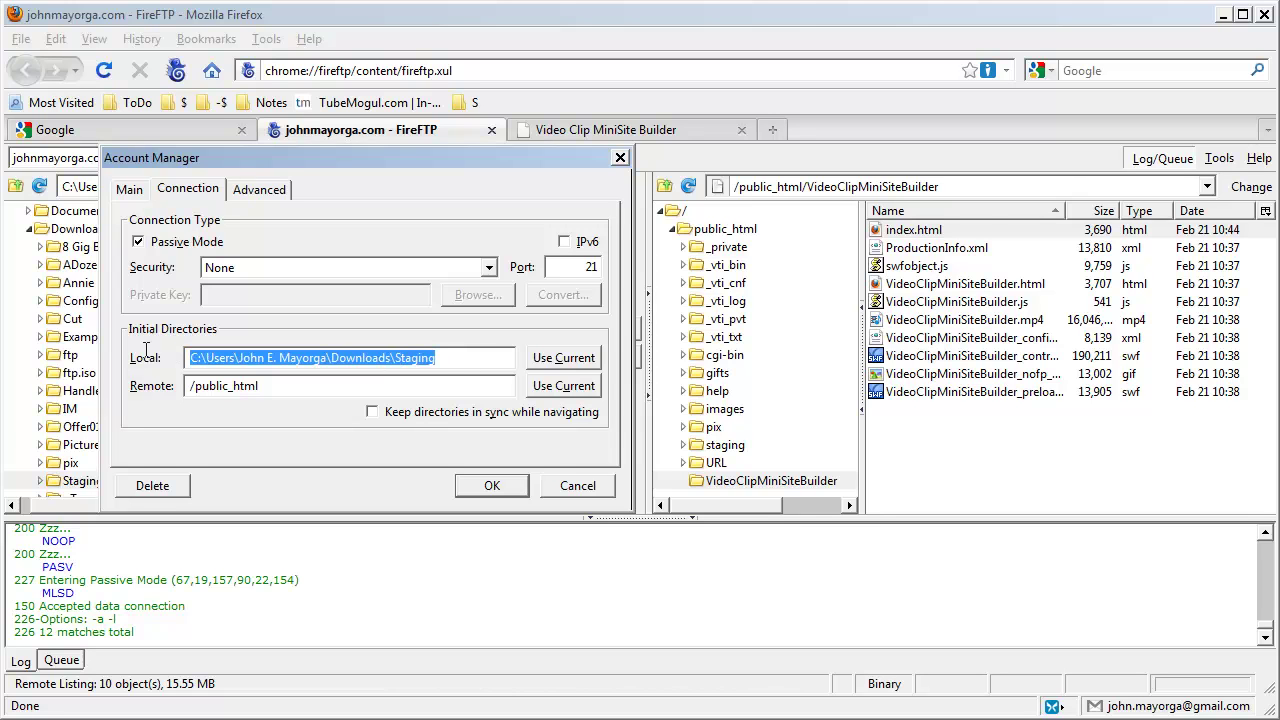
pyautogui.click(460, 358)
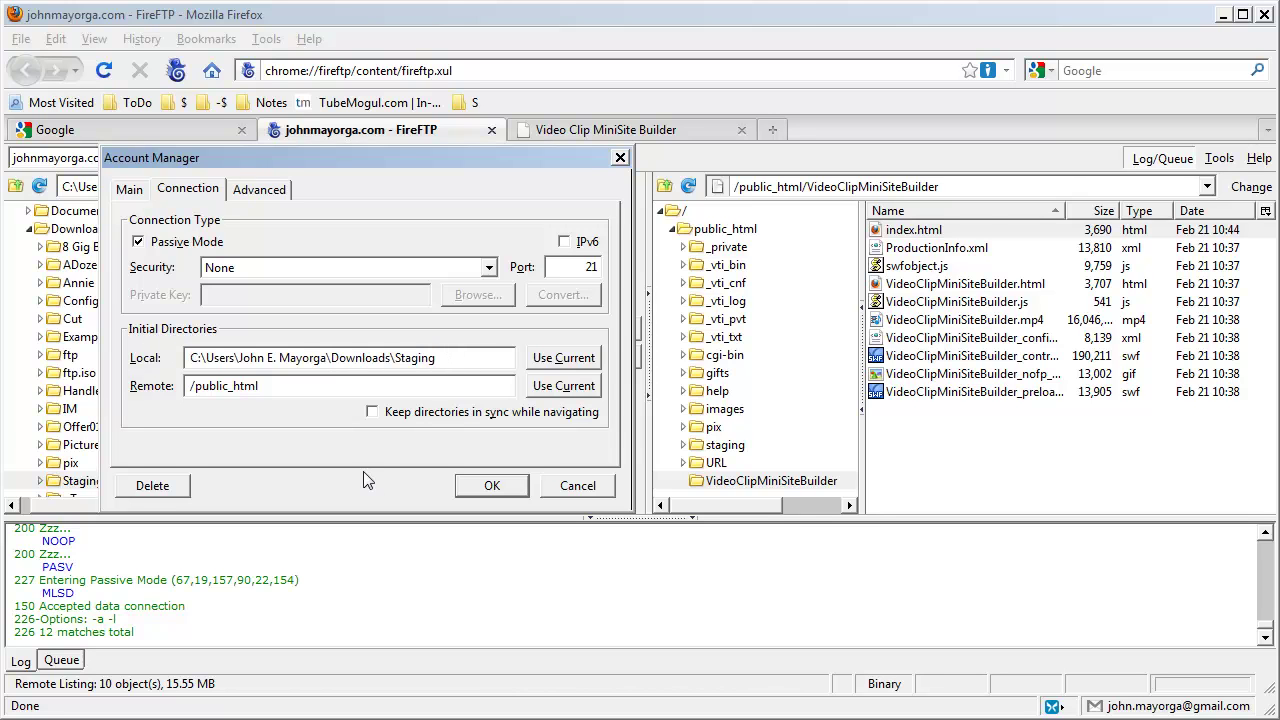
pyautogui.click(280, 388)
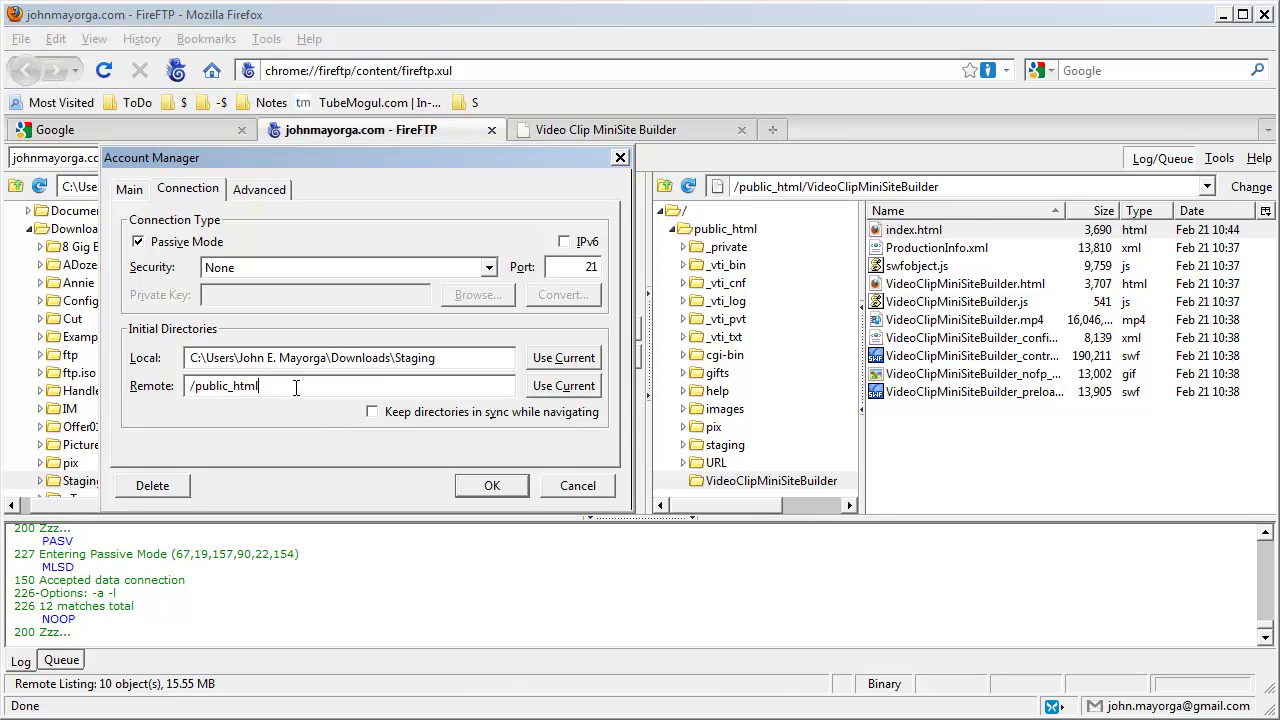
pyautogui.click(577, 490)
pyautogui.click(273, 192)
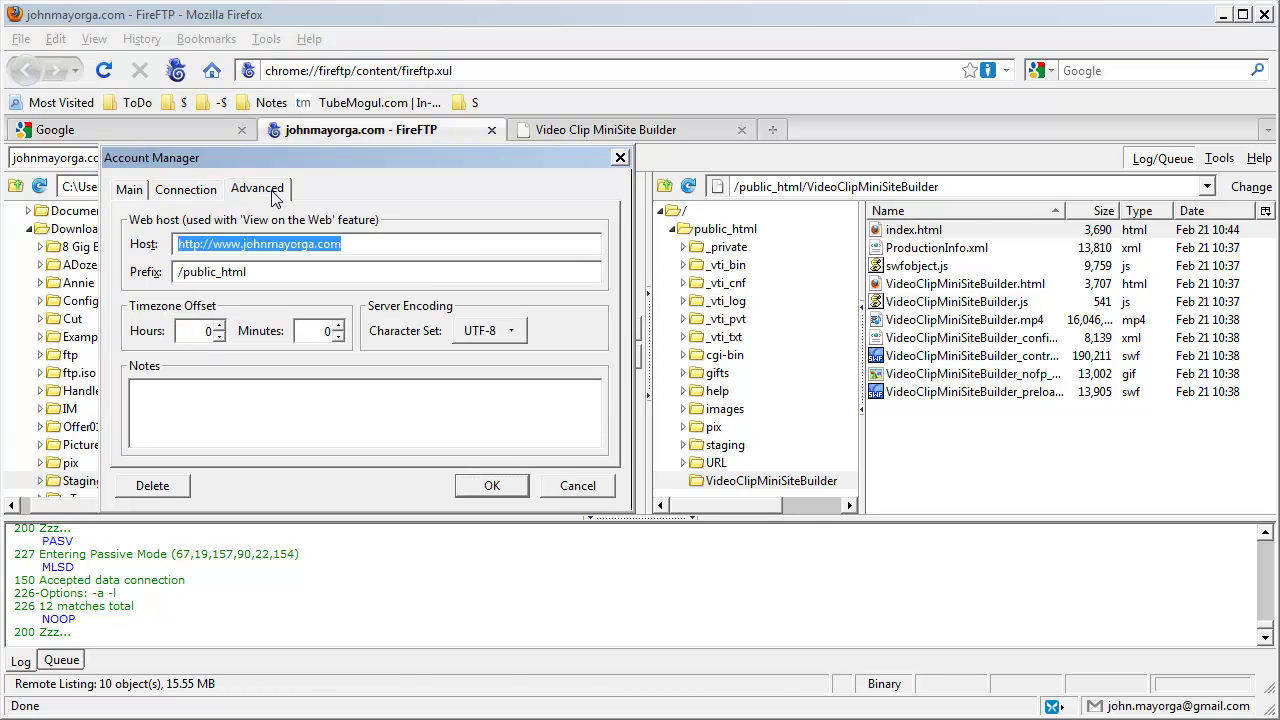
pyautogui.click(577, 487)
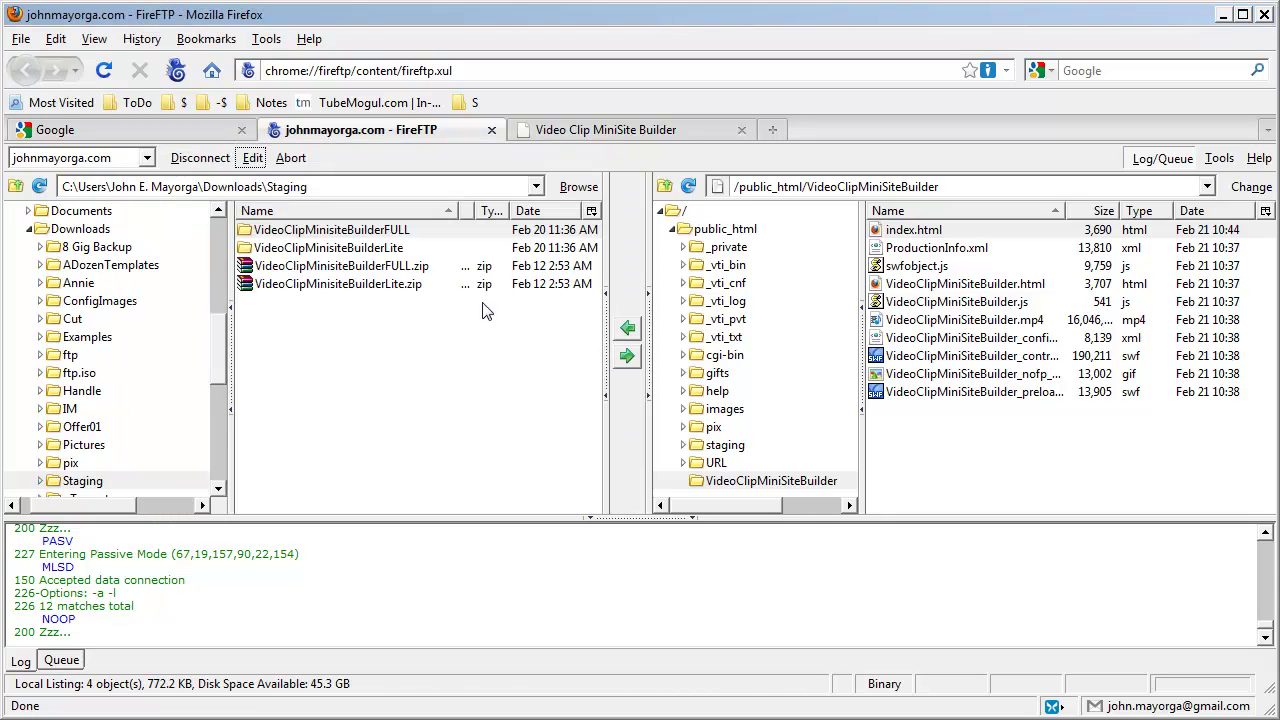